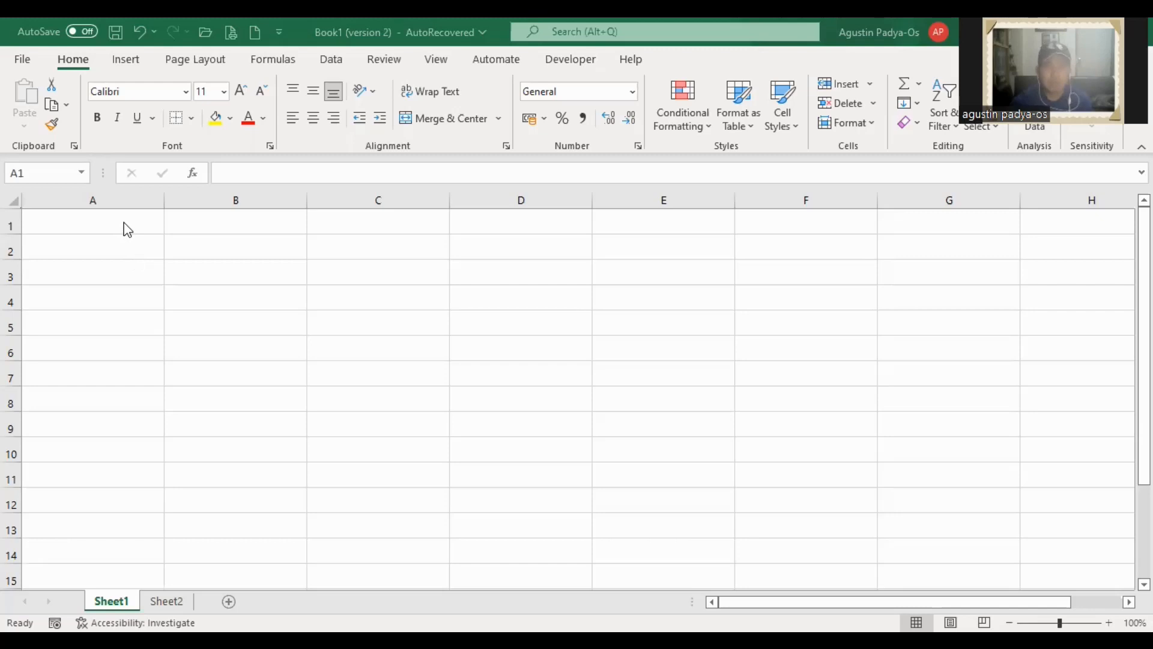
Highlight columns A through F one after another to point out the sheet's vertical columns
left_click(128, 231)
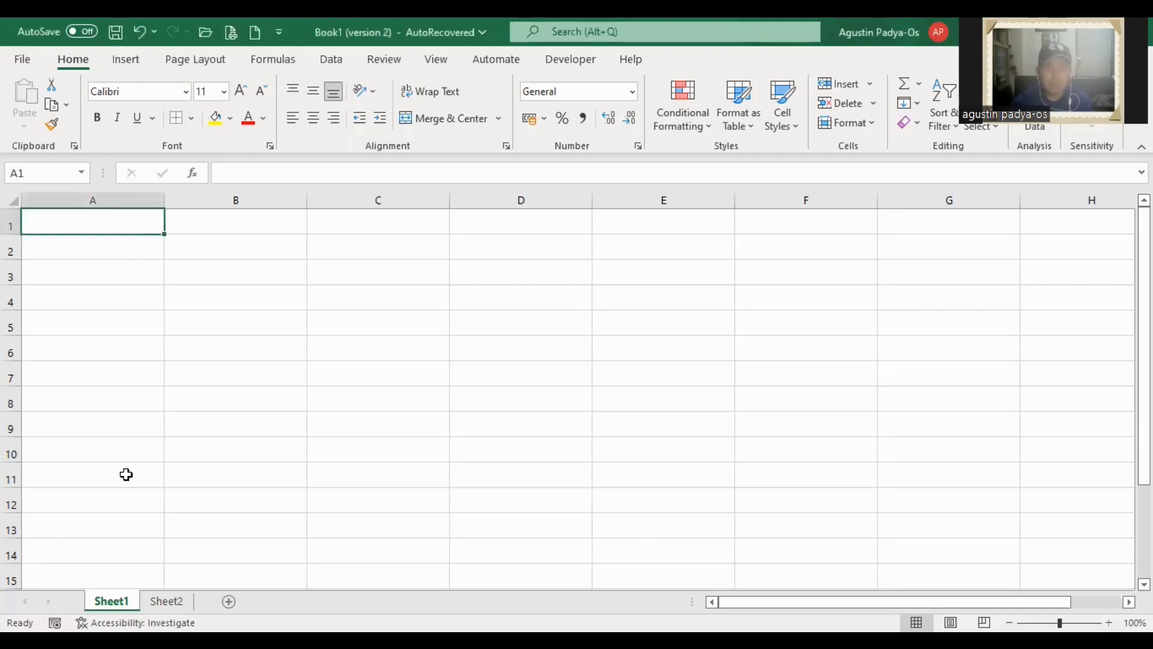
left_click(116, 205)
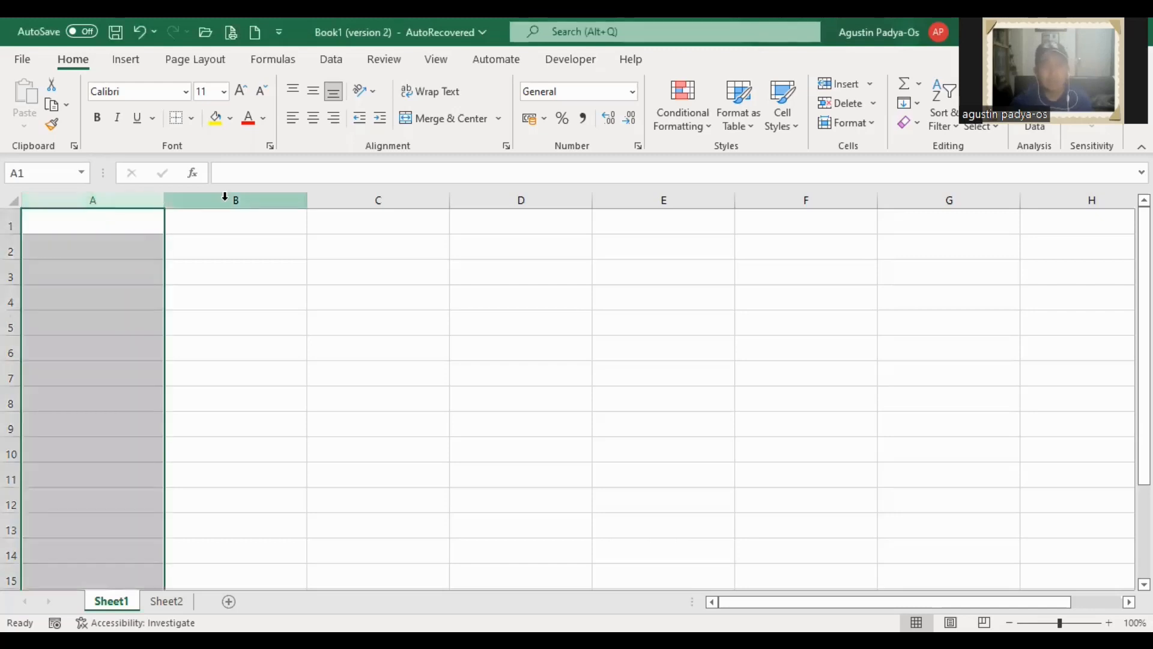
left_click(246, 197)
left_click(348, 190)
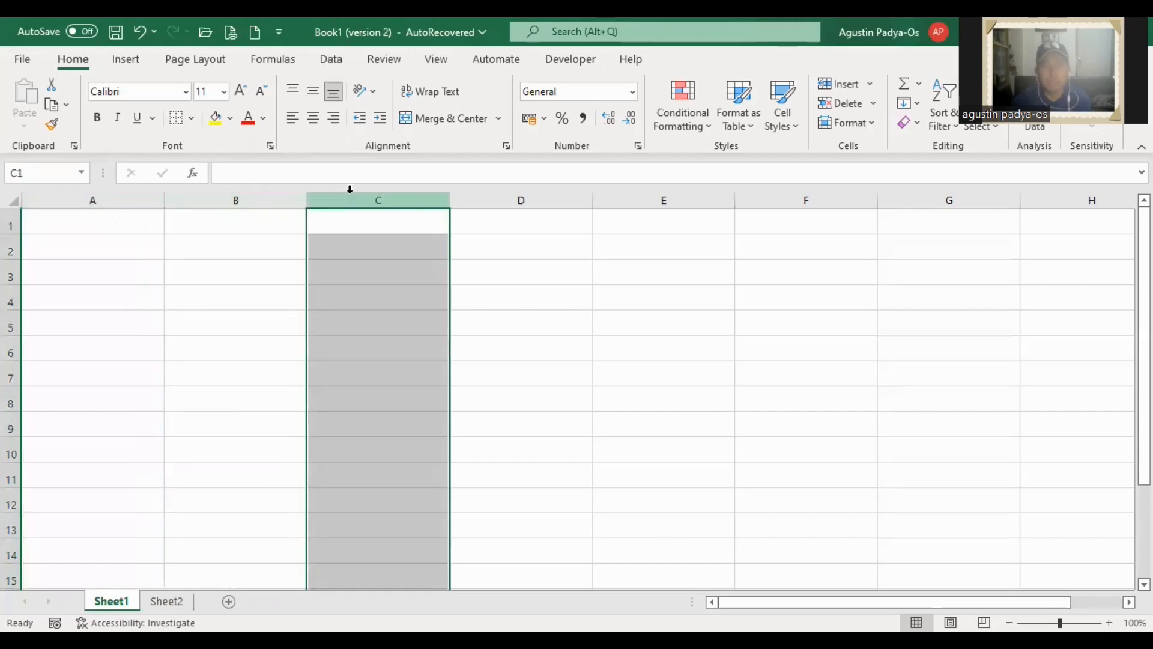
left_click(520, 202)
left_click(632, 196)
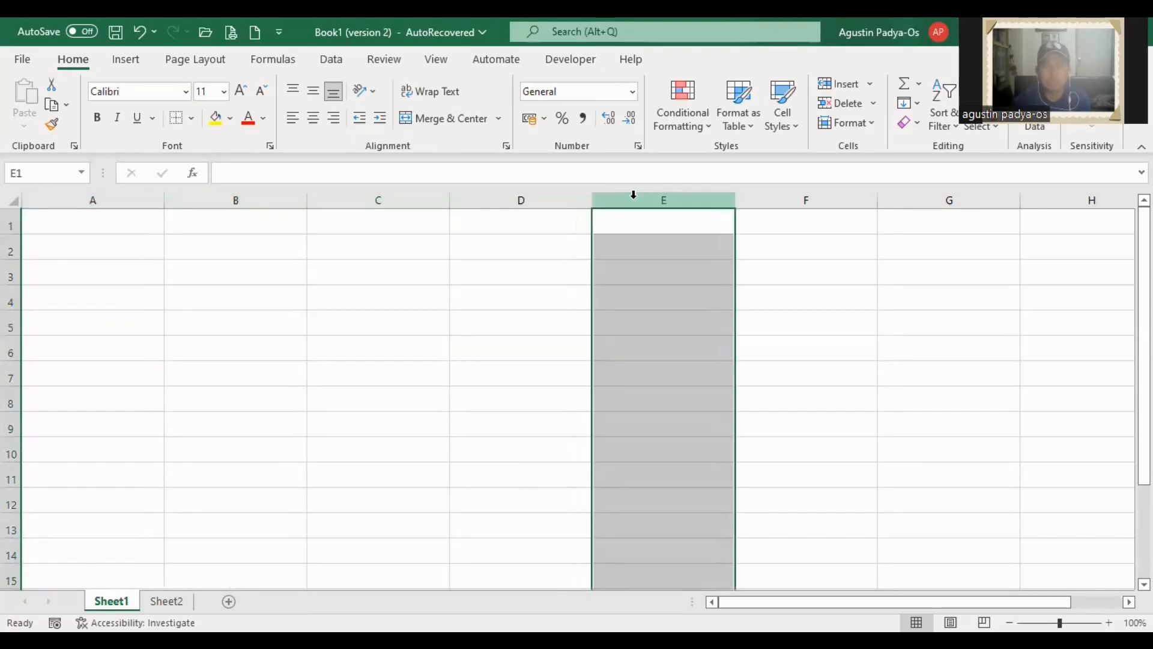
left_click(807, 201)
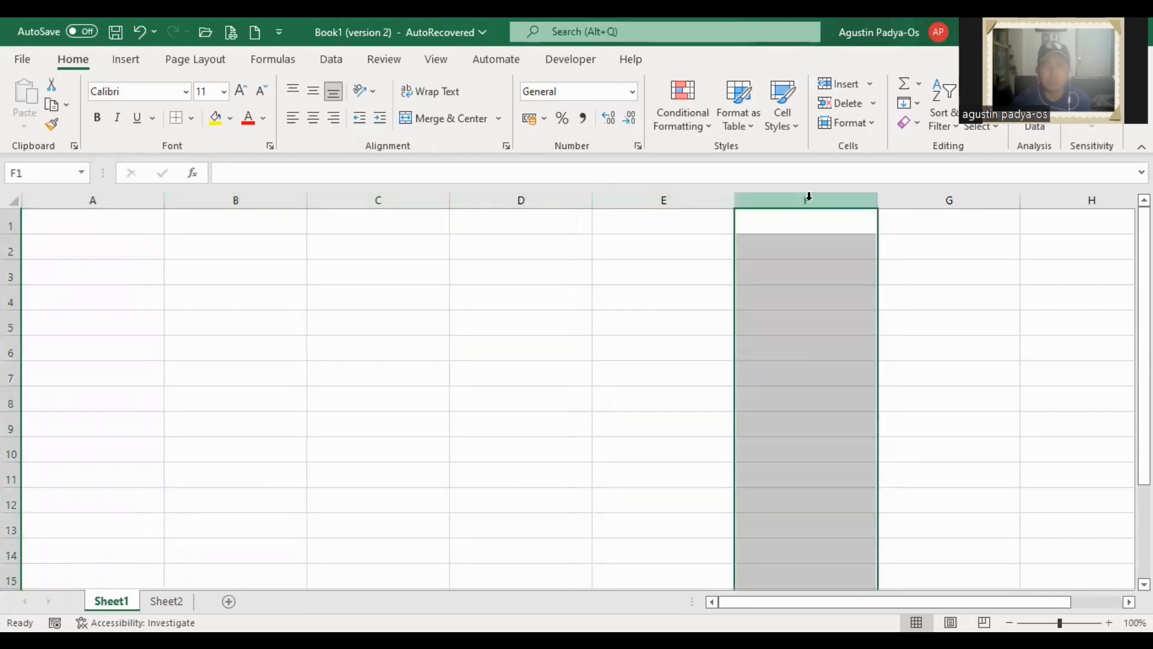
Highlight rows 1 through 4 one after another to point out the sheet's horizontal rows
left_click(12, 225)
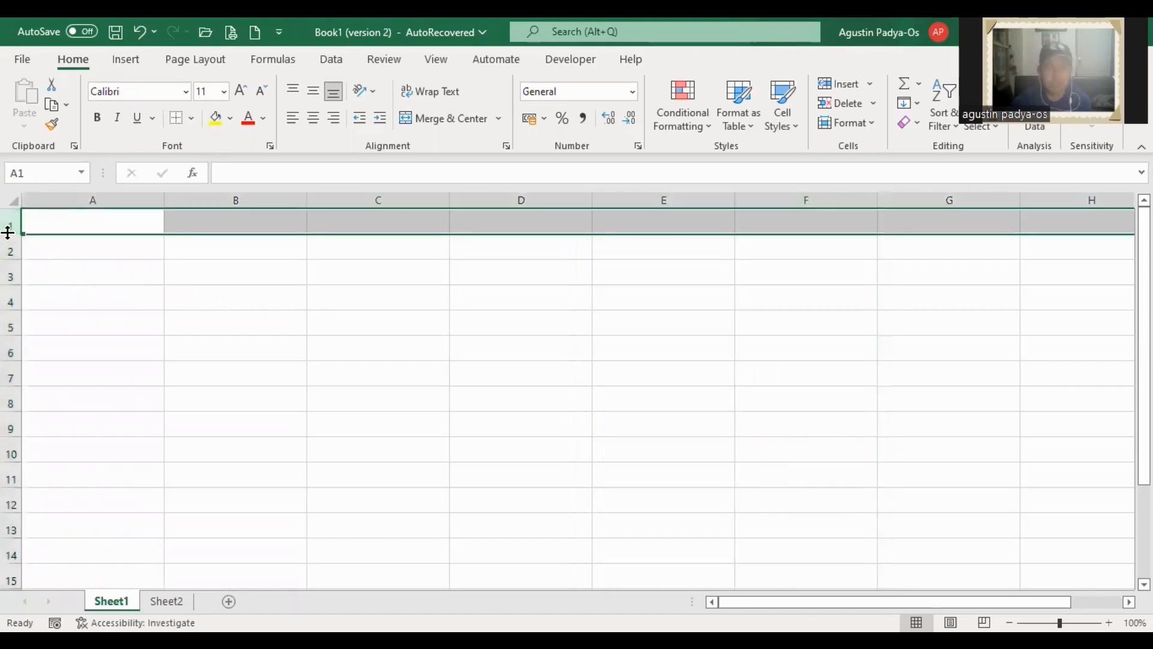
left_click(13, 250)
left_click(13, 270)
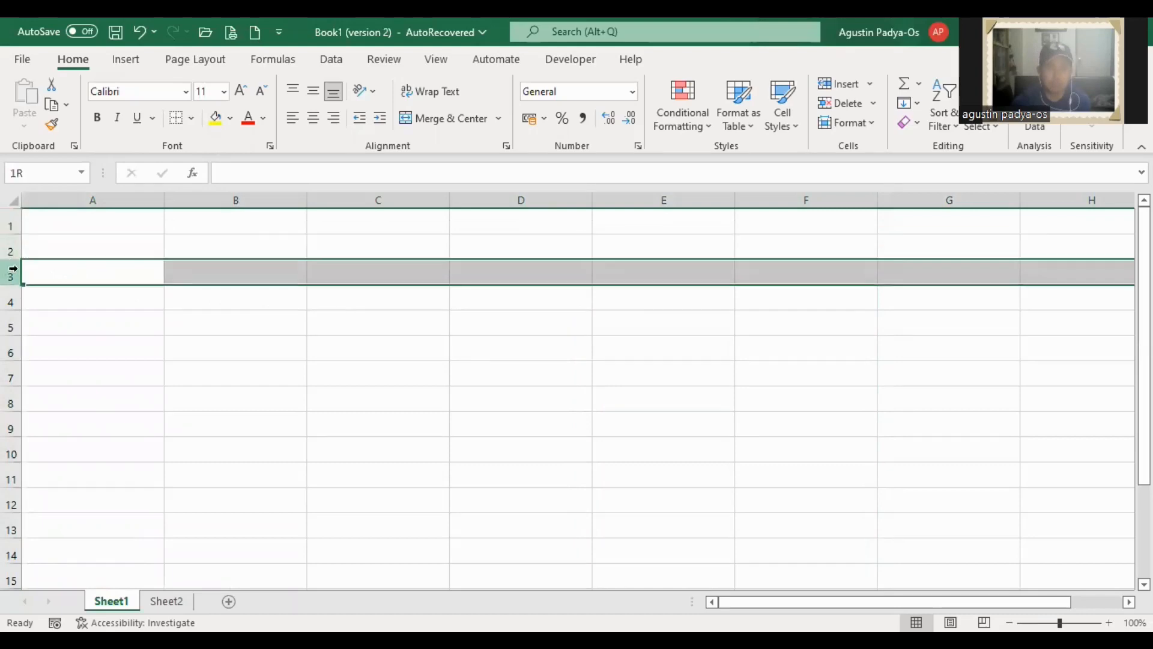
left_click(13, 292)
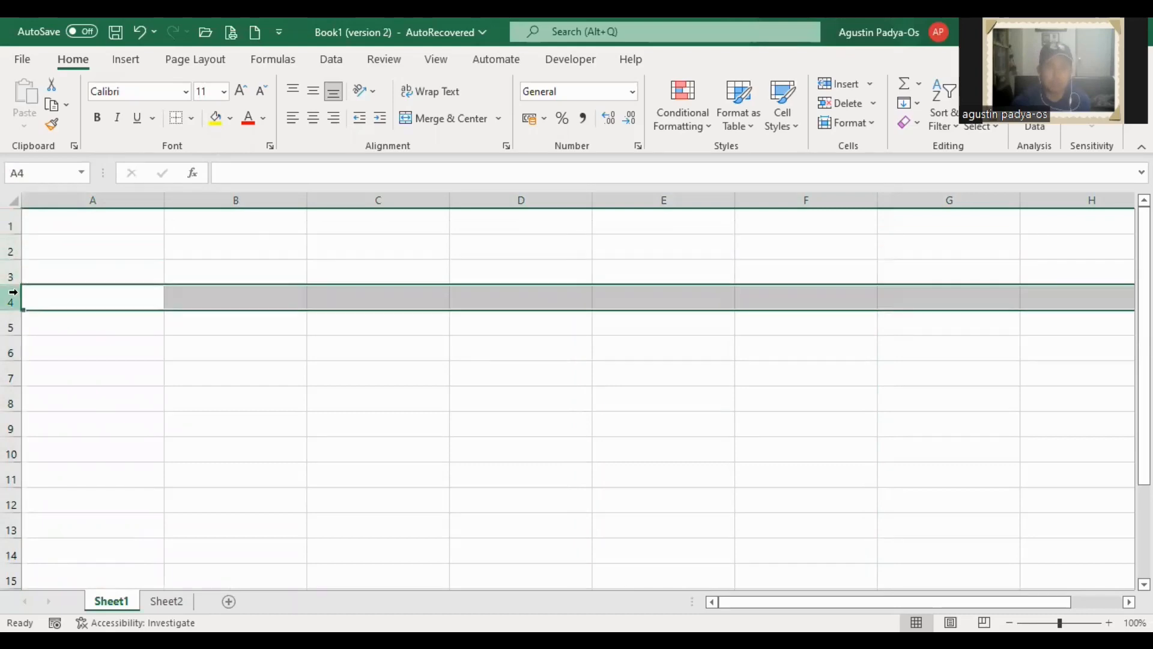
left_click(232, 404)
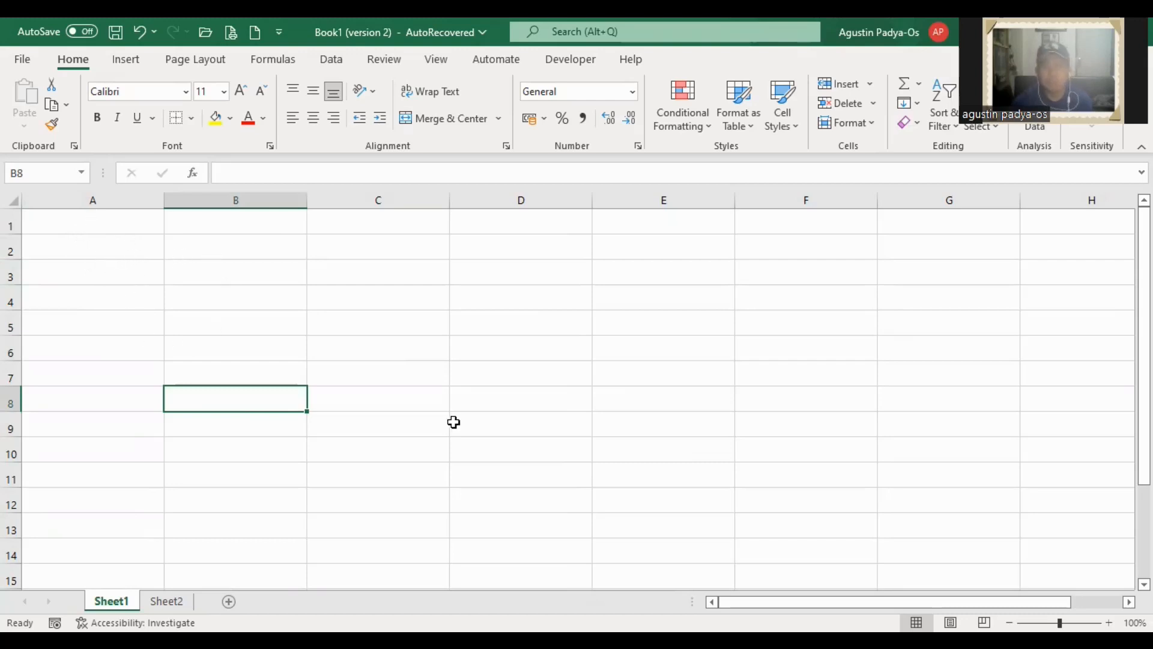
left_click(106, 225)
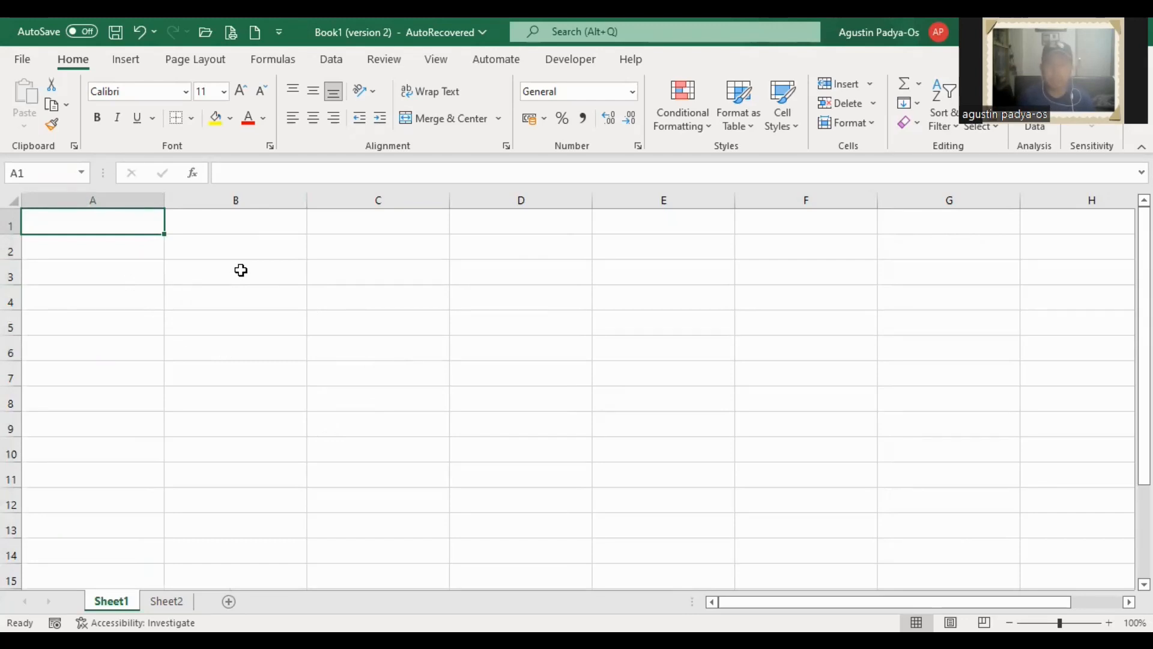
left_click(255, 305)
left_click(394, 324)
left_click(426, 297)
left_click(400, 270)
left_click(274, 290)
left_click(272, 352)
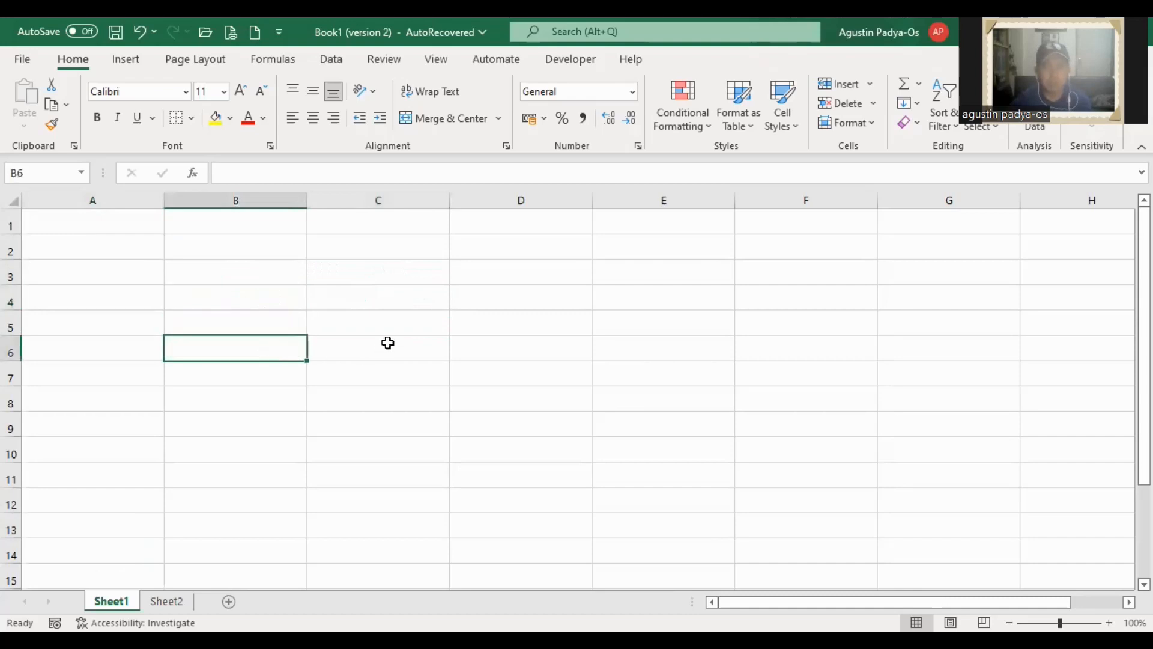
left_click(381, 348)
left_click(390, 282)
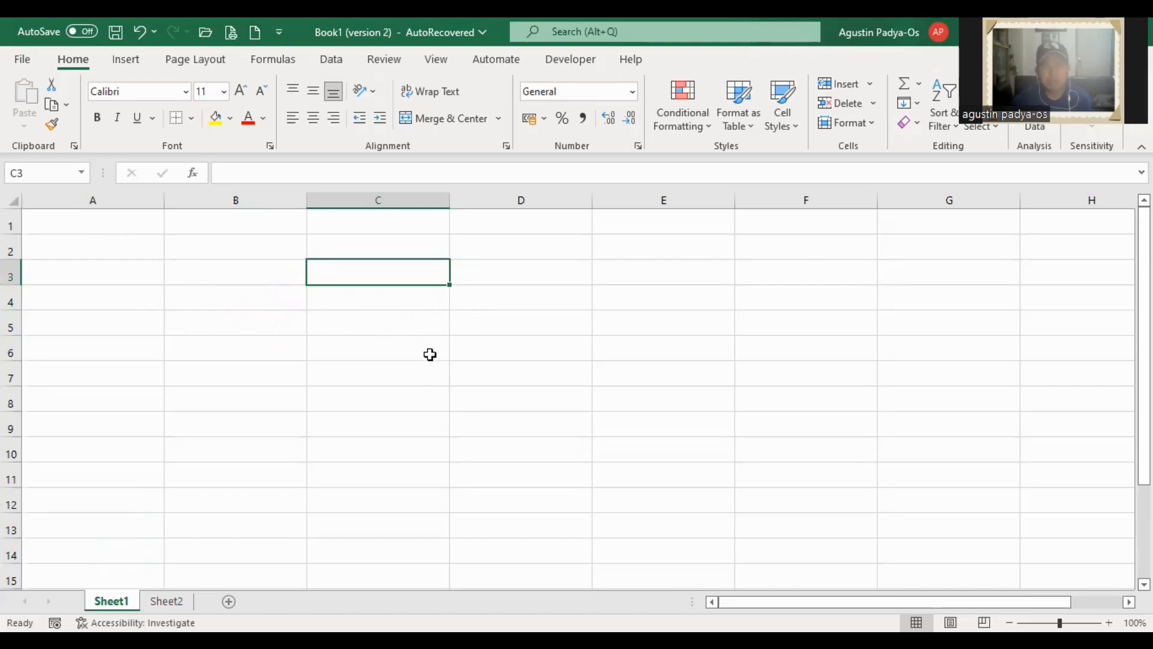
left_click(224, 346)
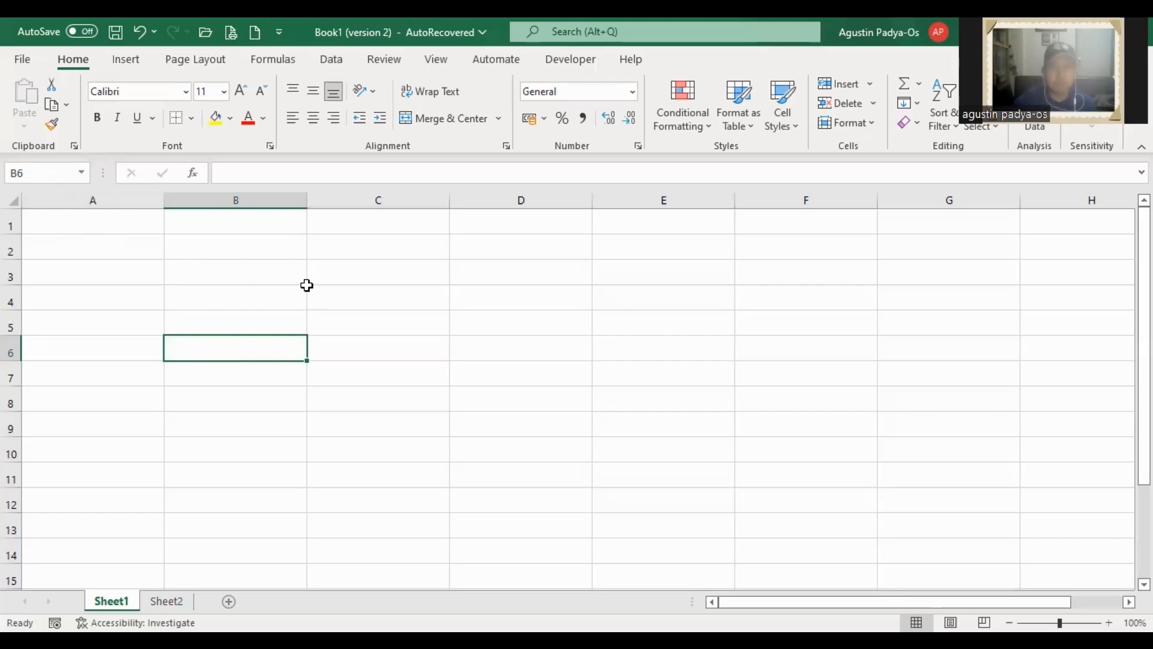
left_click(108, 268)
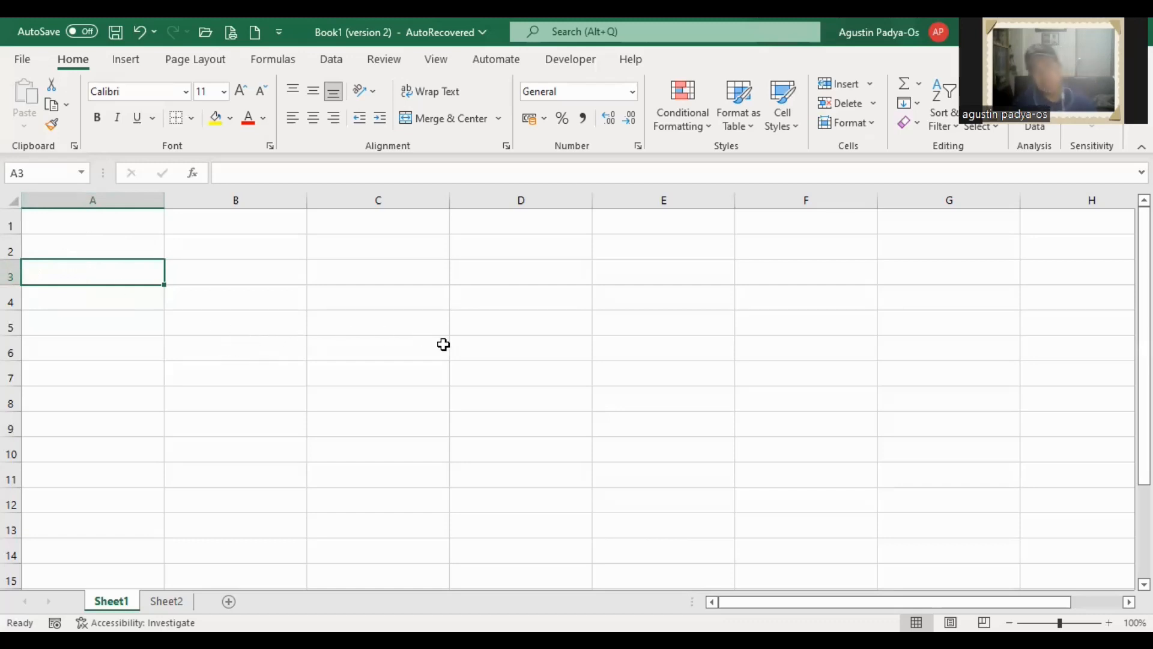
left_click(412, 355)
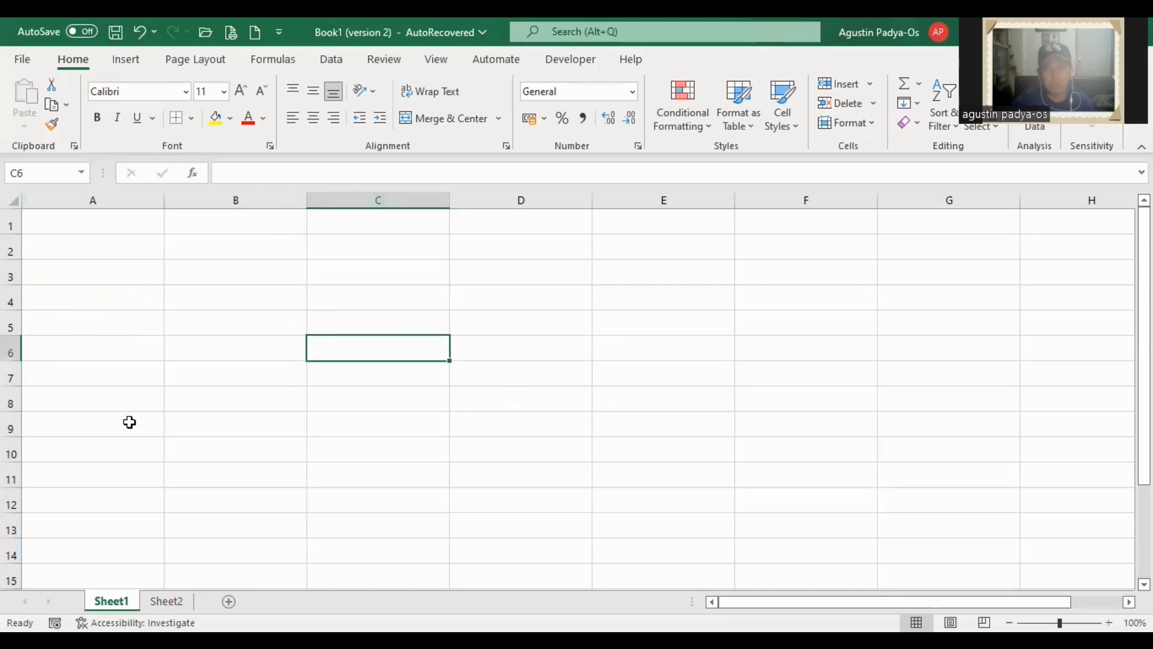
left_click(545, 294)
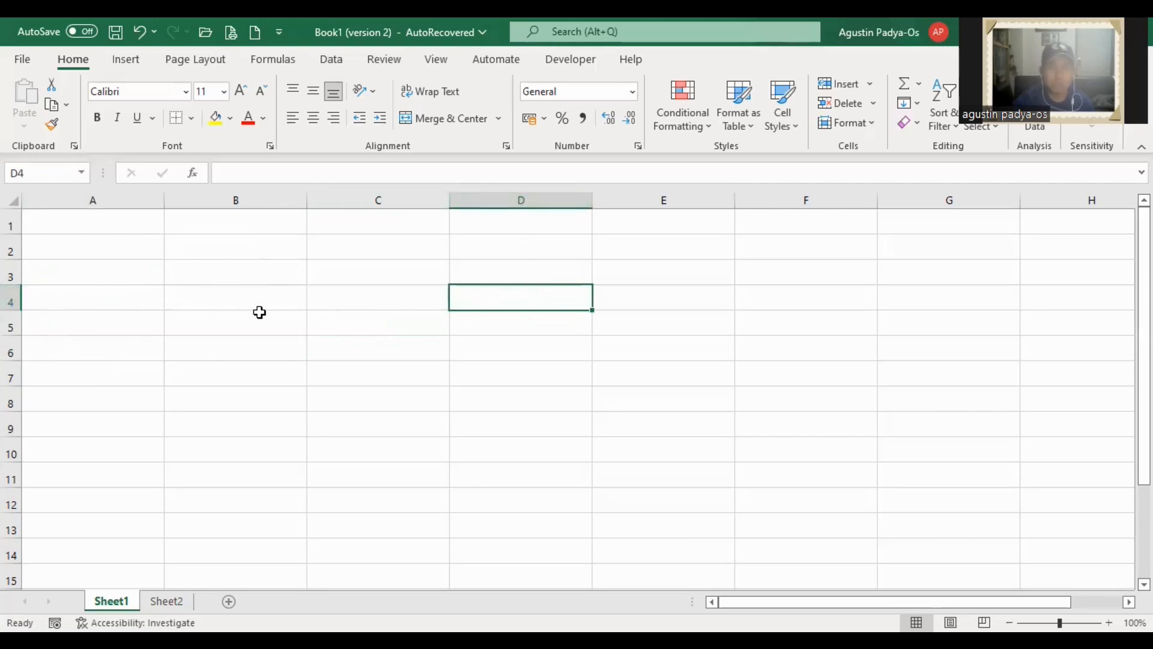
left_click(283, 366)
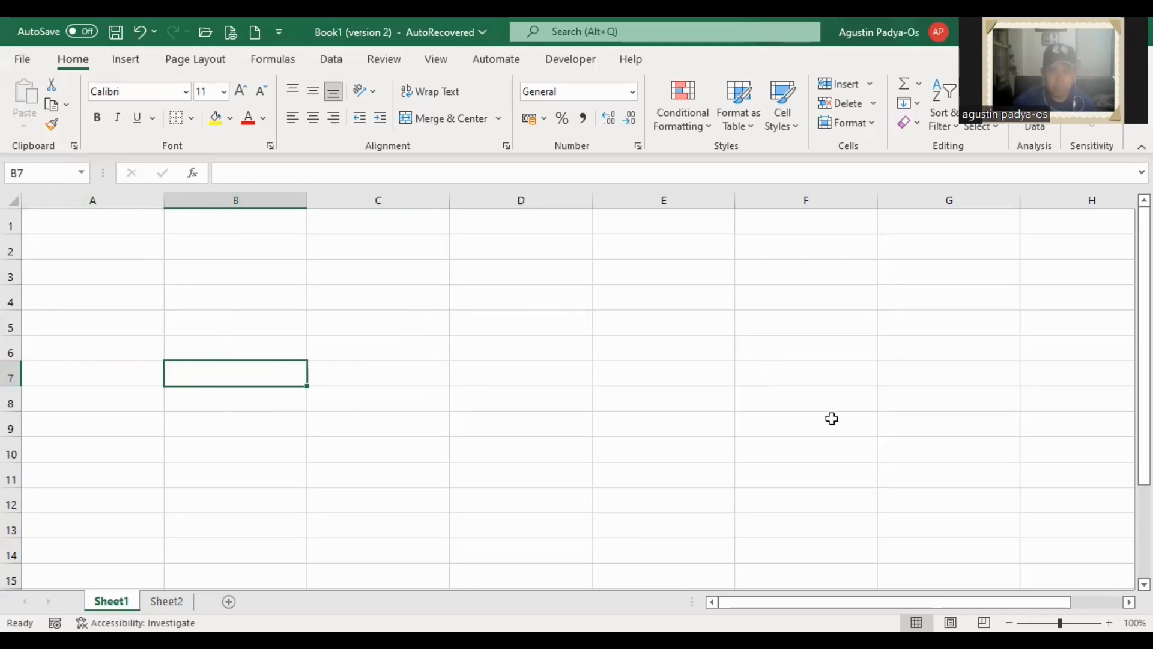
left_click(830, 401)
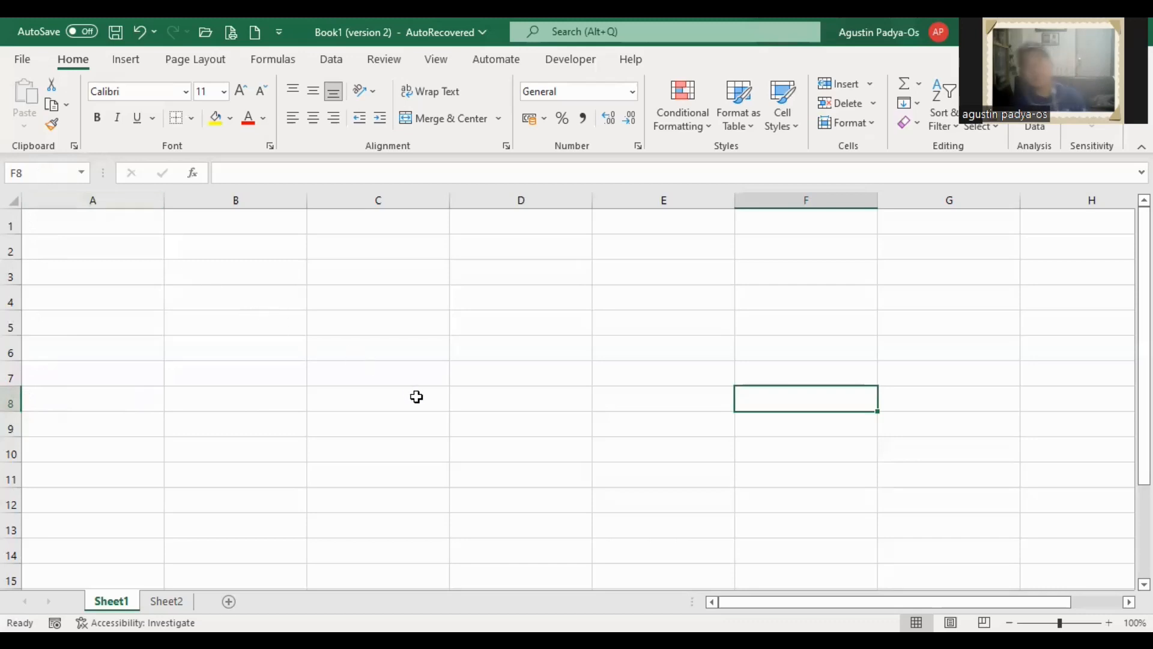
key("ctrl+Up")
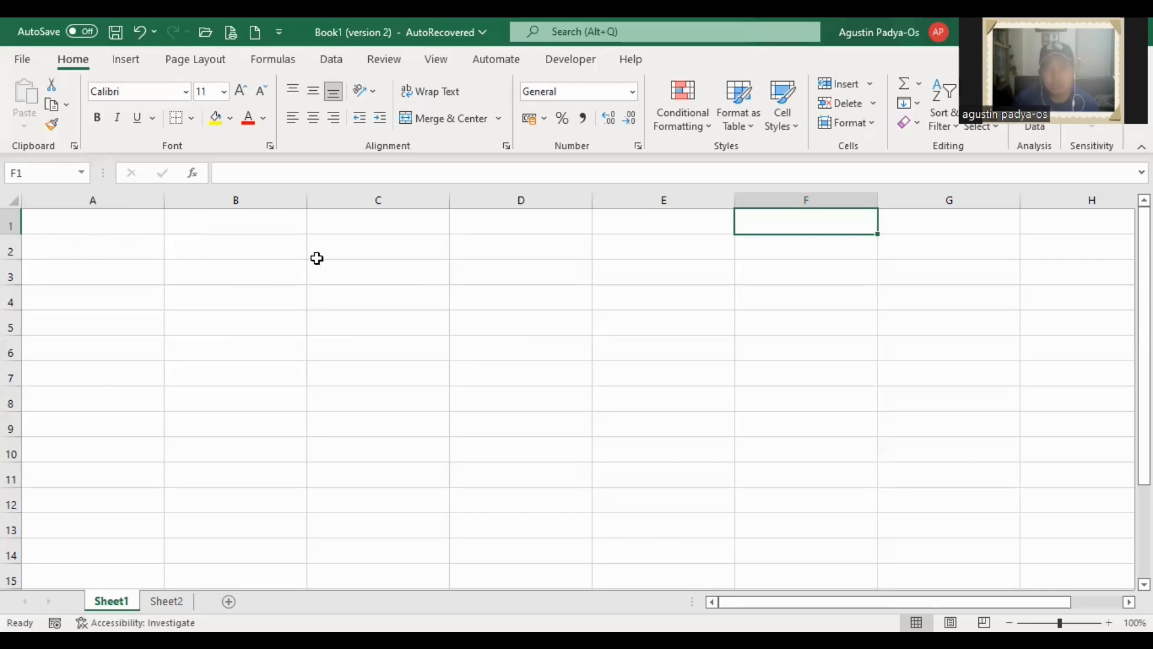
left_click(240, 175)
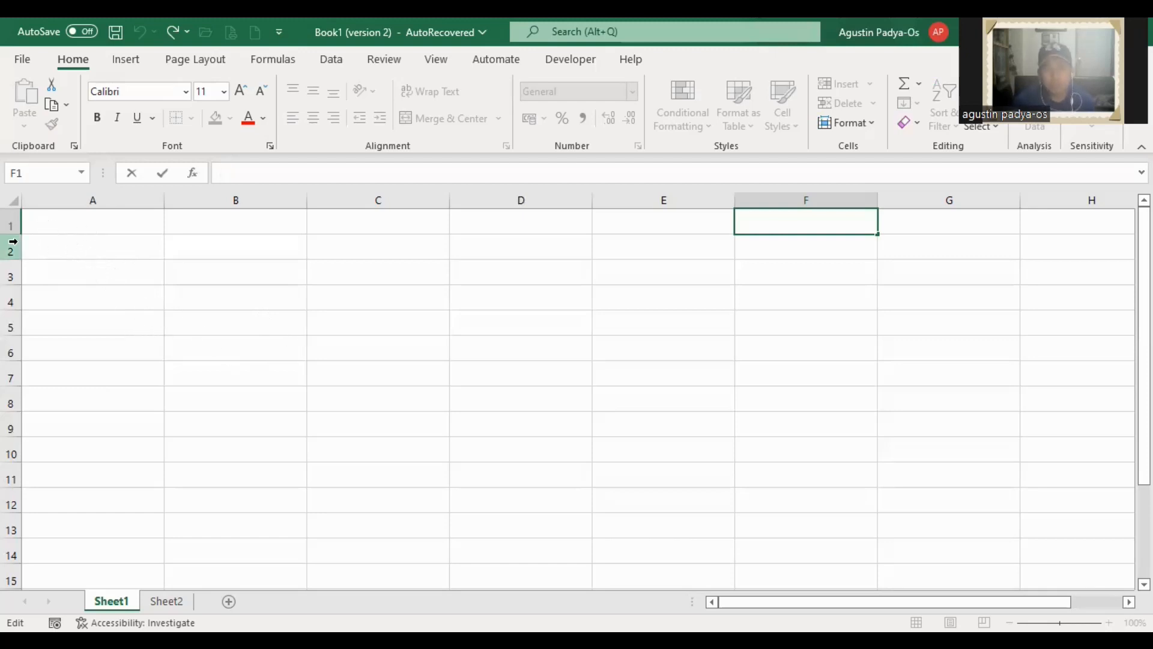
left_click_drag(40, 221, 368, 394)
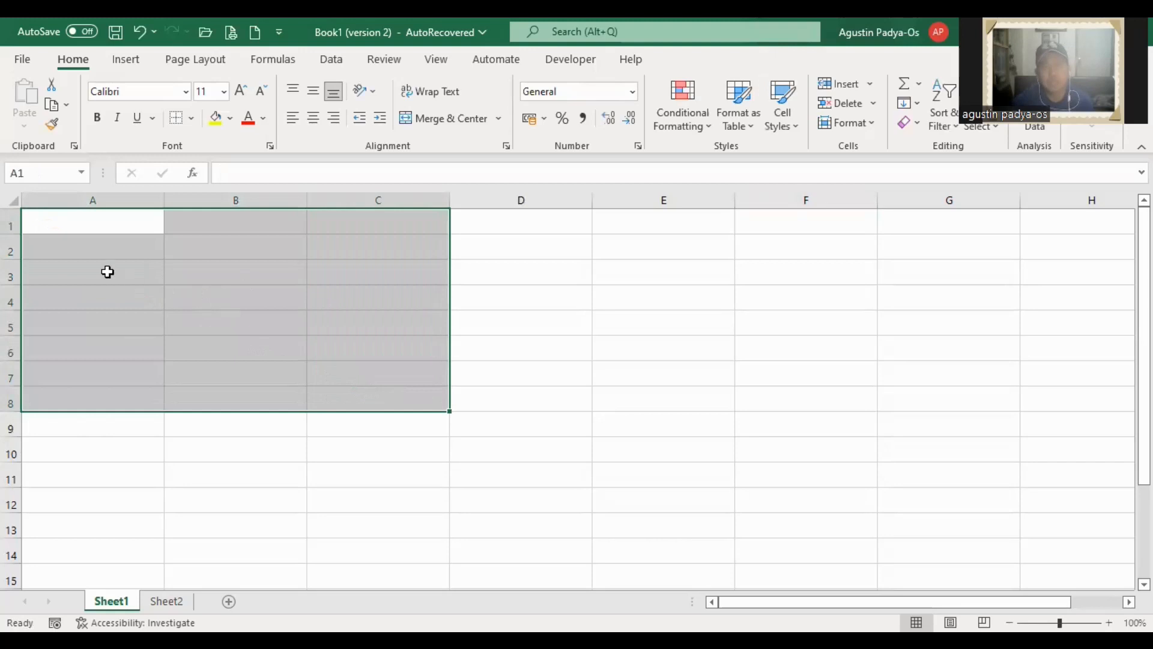
left_click(126, 224)
left_click_drag(121, 222, 762, 400)
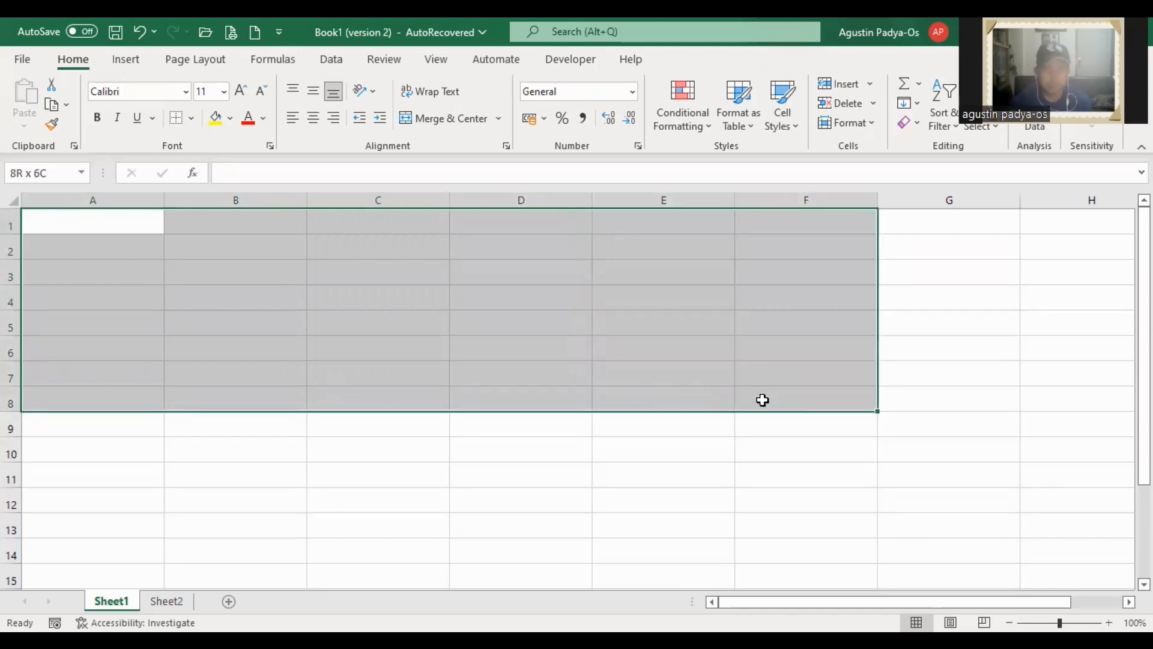
left_click_drag(762, 405, 771, 444)
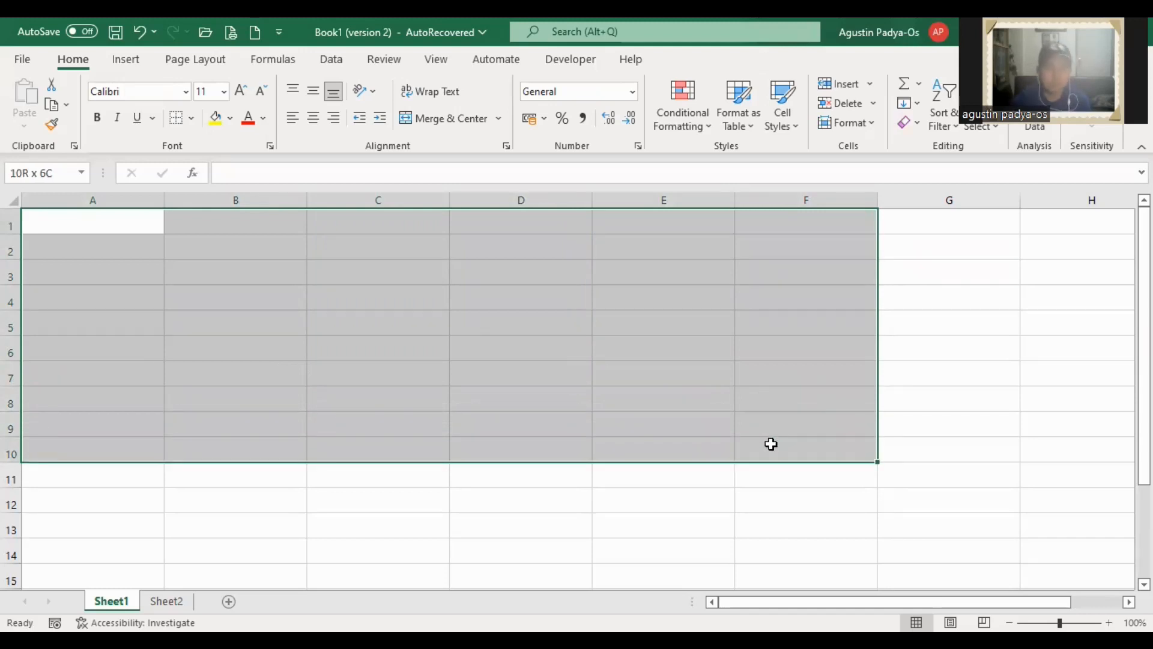
left_click_drag(772, 444, 755, 443)
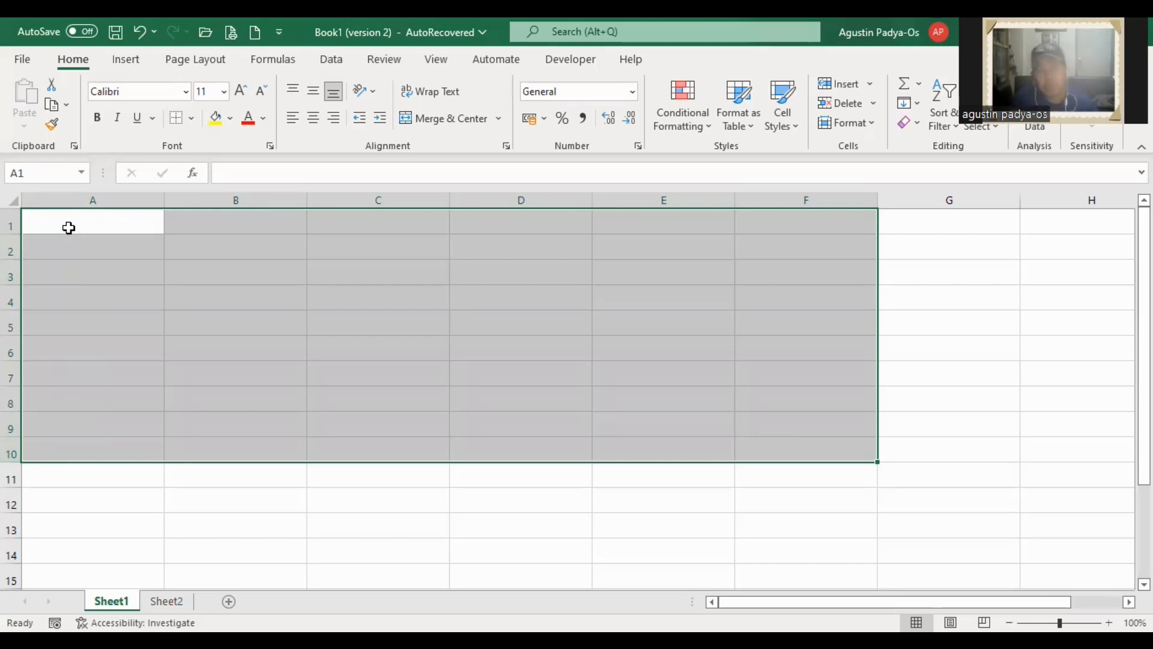
left_click_drag(65, 227, 759, 224)
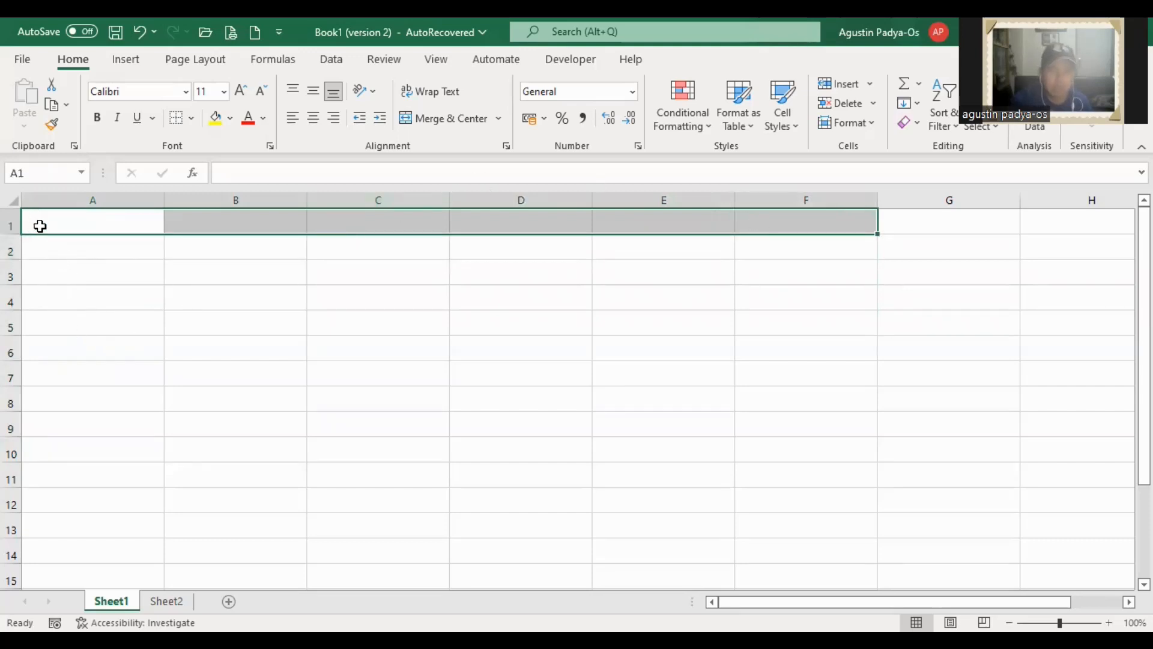
Apply All Borders to the cell range A1:F11 to form a table grid
left_click_drag(45, 222, 754, 466)
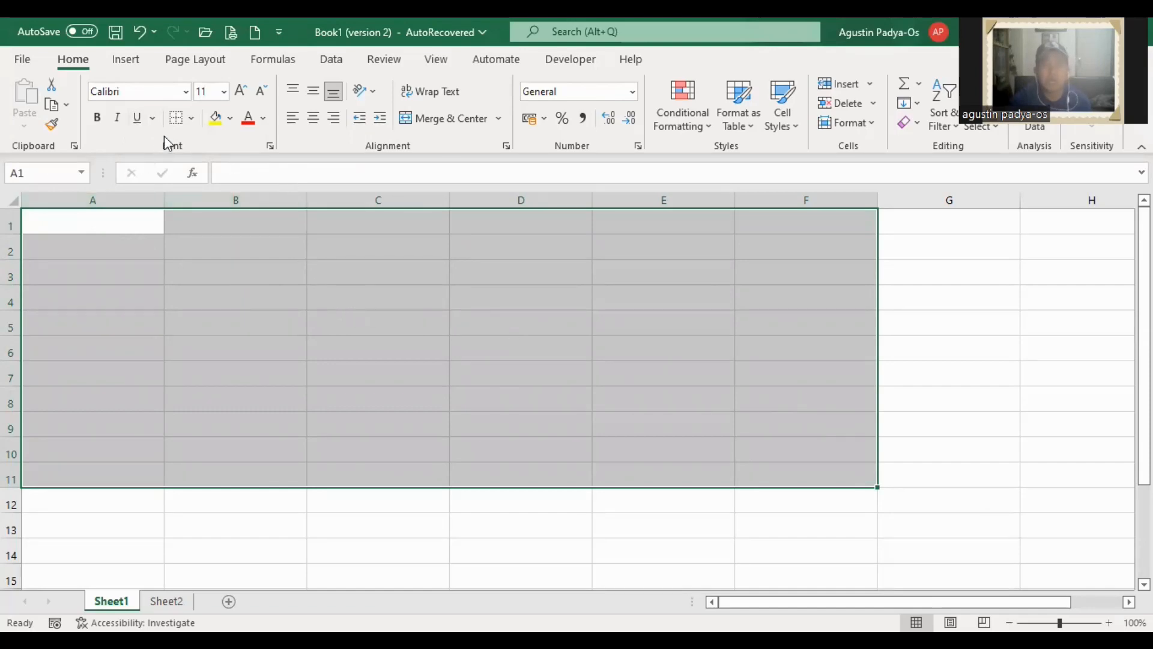
left_click(192, 120)
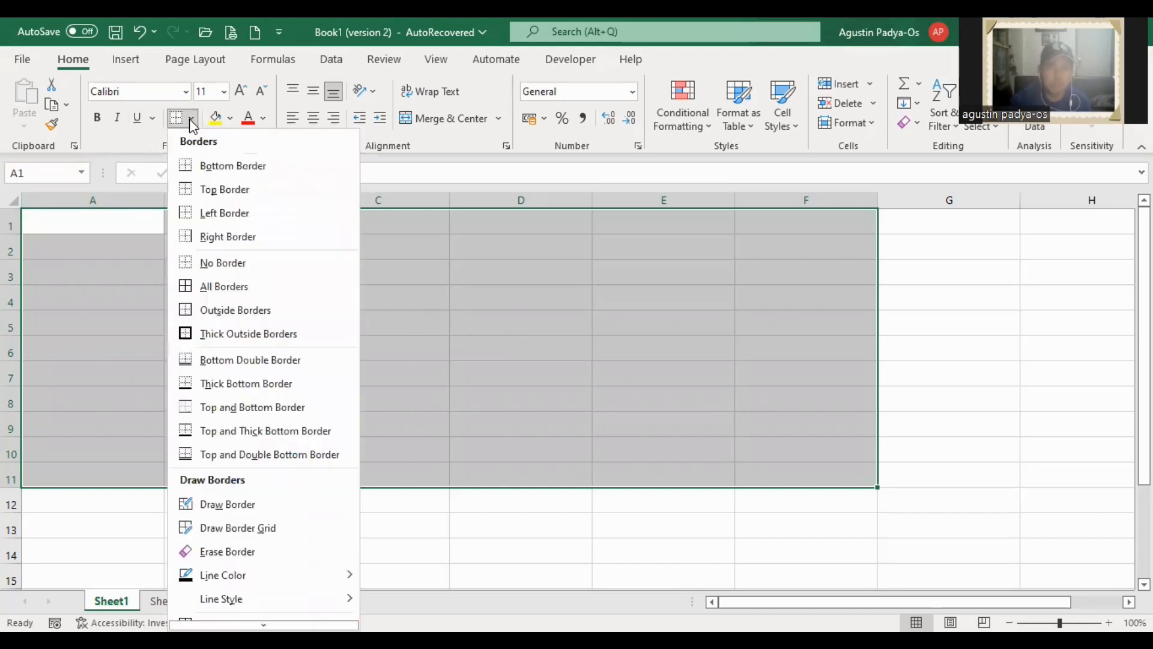
left_click(244, 291)
left_click(944, 391)
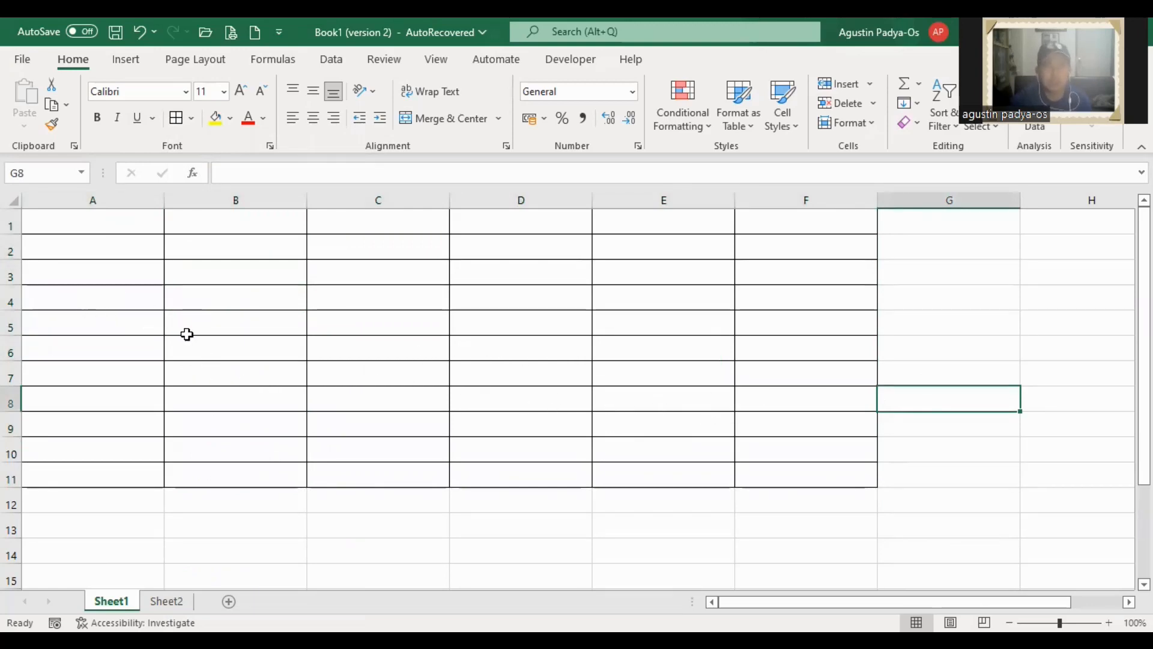
Enter the heading "Date of Payment" in cell A1
left_click(93, 216)
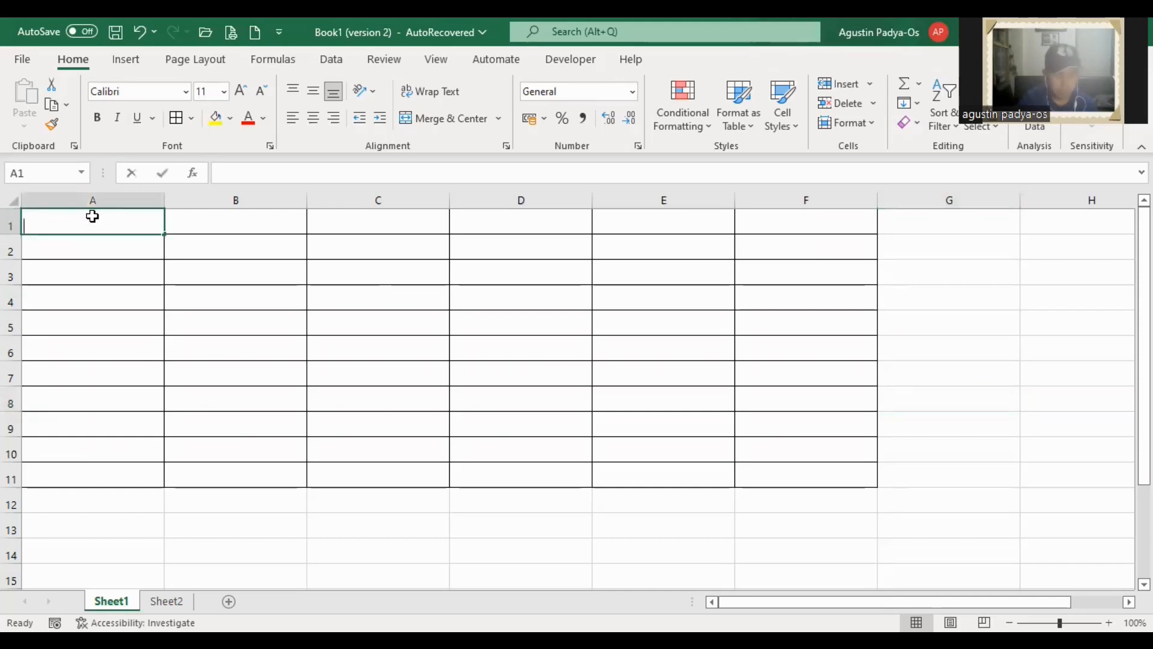
type("Date")
type("of")
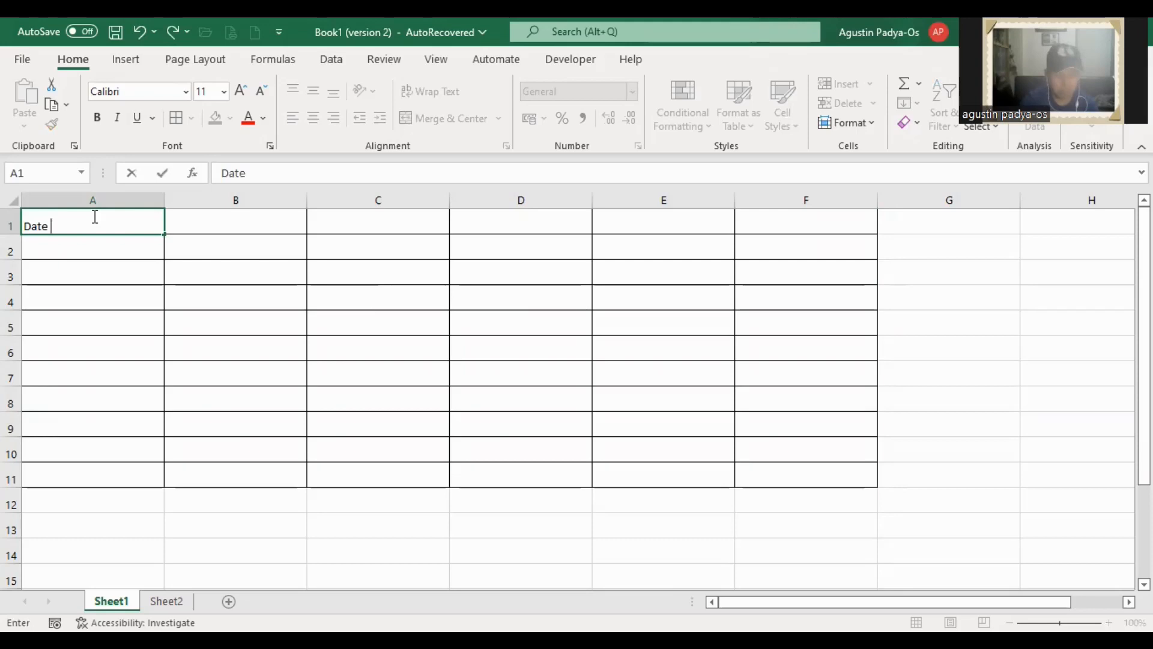
type(" Pay")
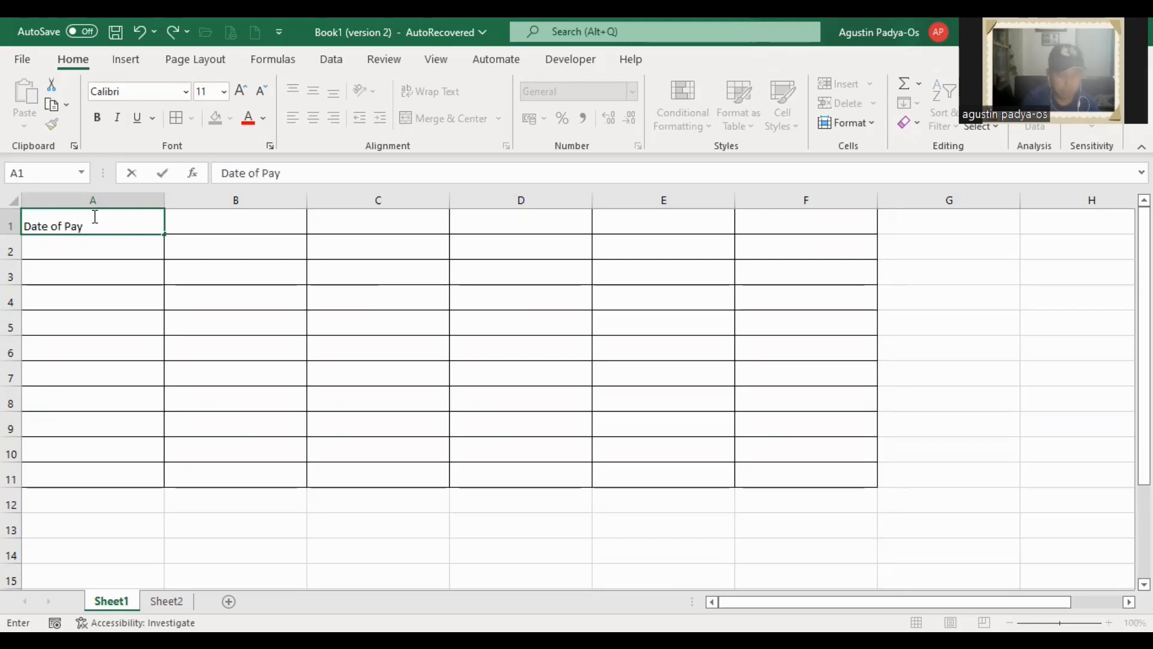
type("ment")
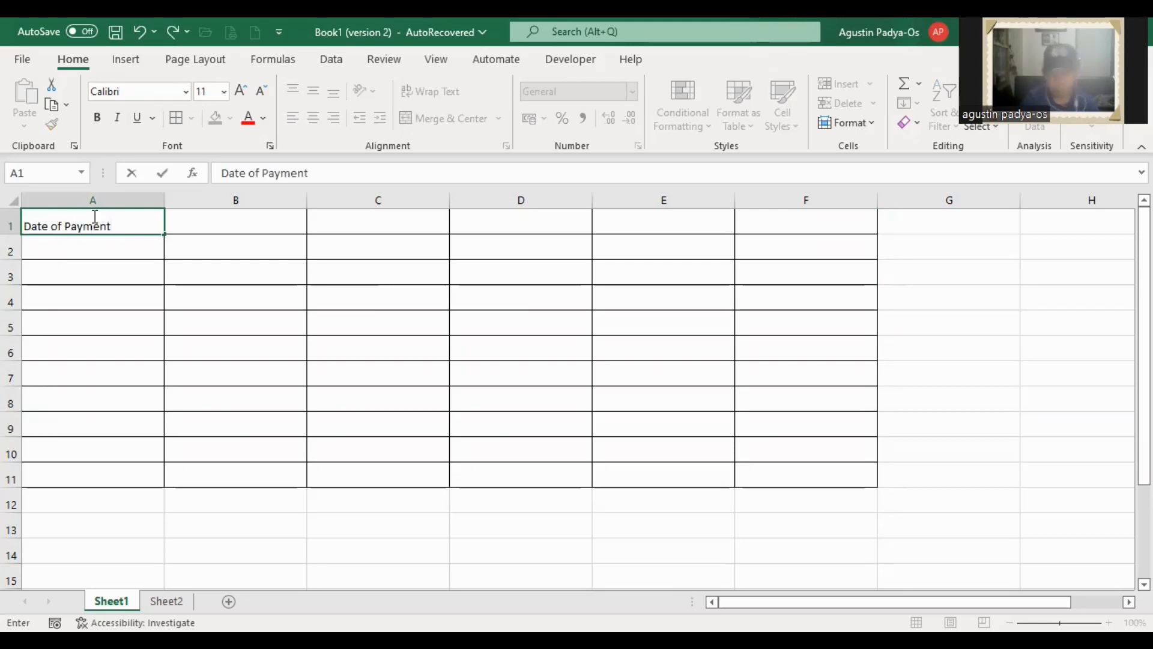
key("Tab")
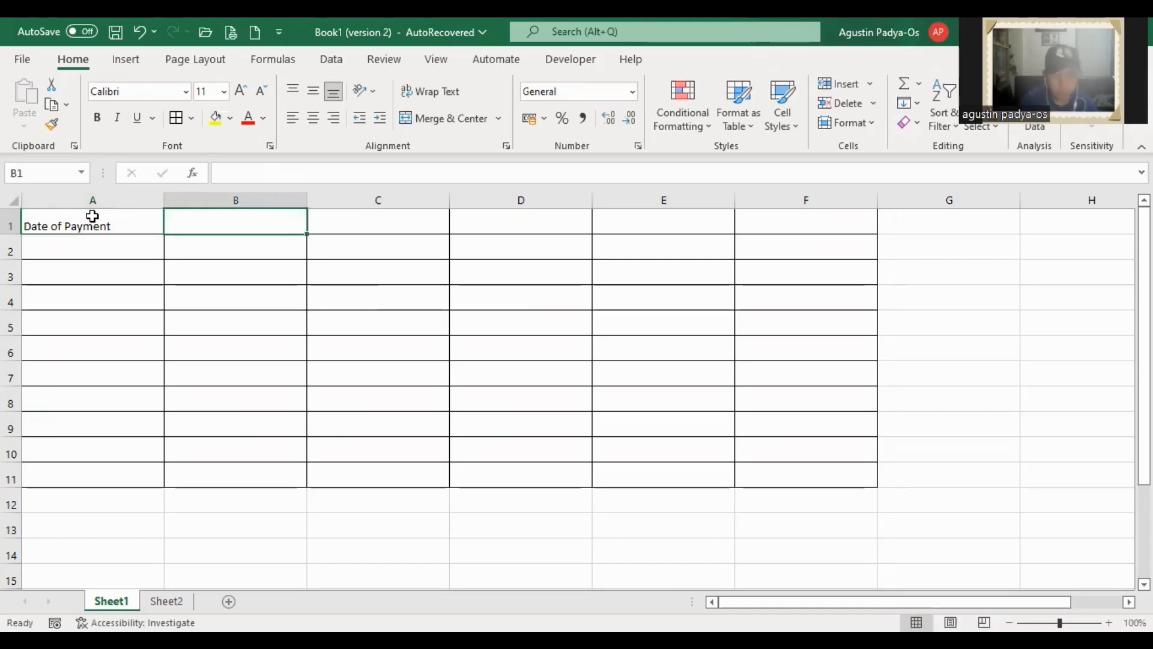
Enter the heading "No. of Days" in cell B1, with a capital N
type("no")
key("BackSpace")
key("BackSpace")
type("no.")
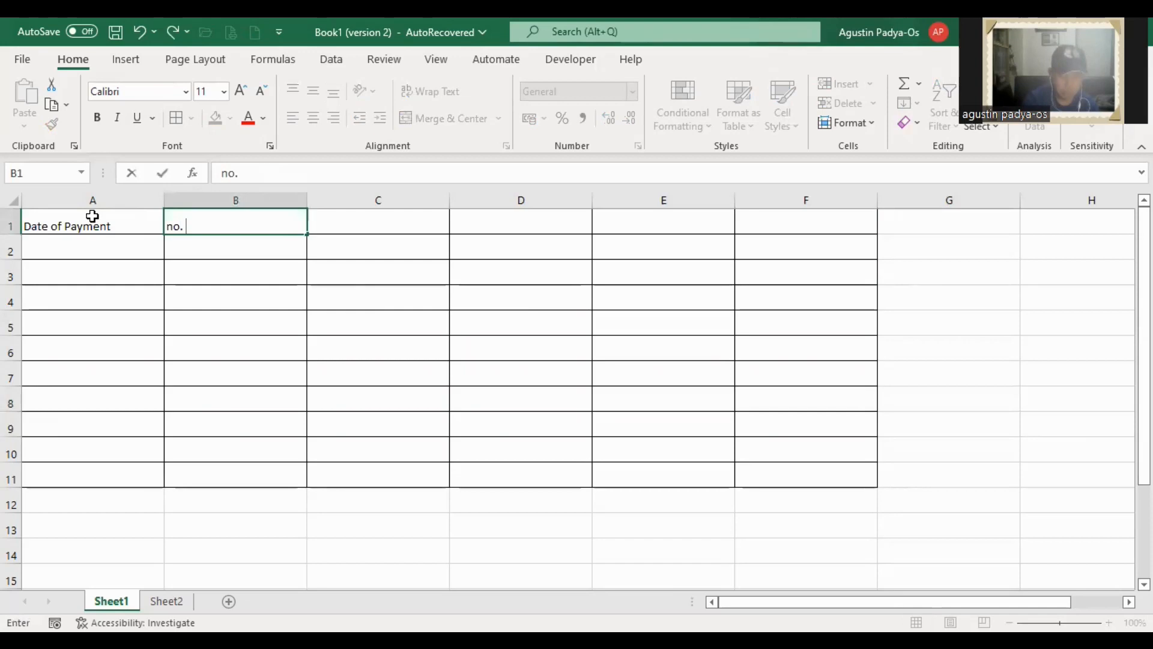
type(" of Days")
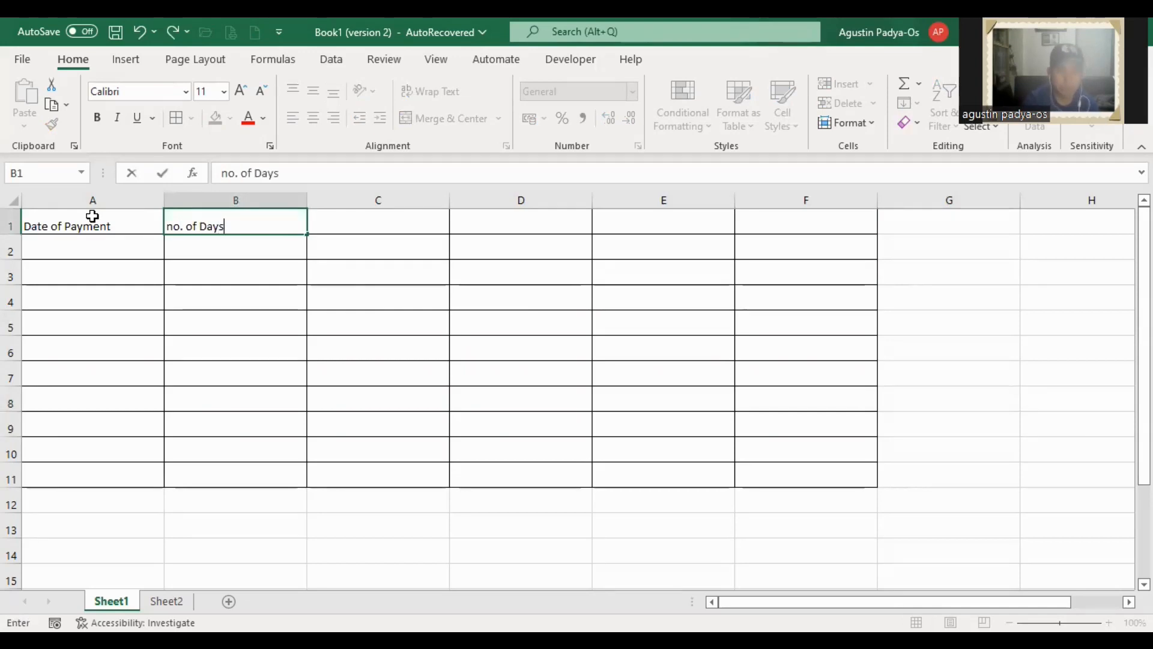
left_click(173, 228)
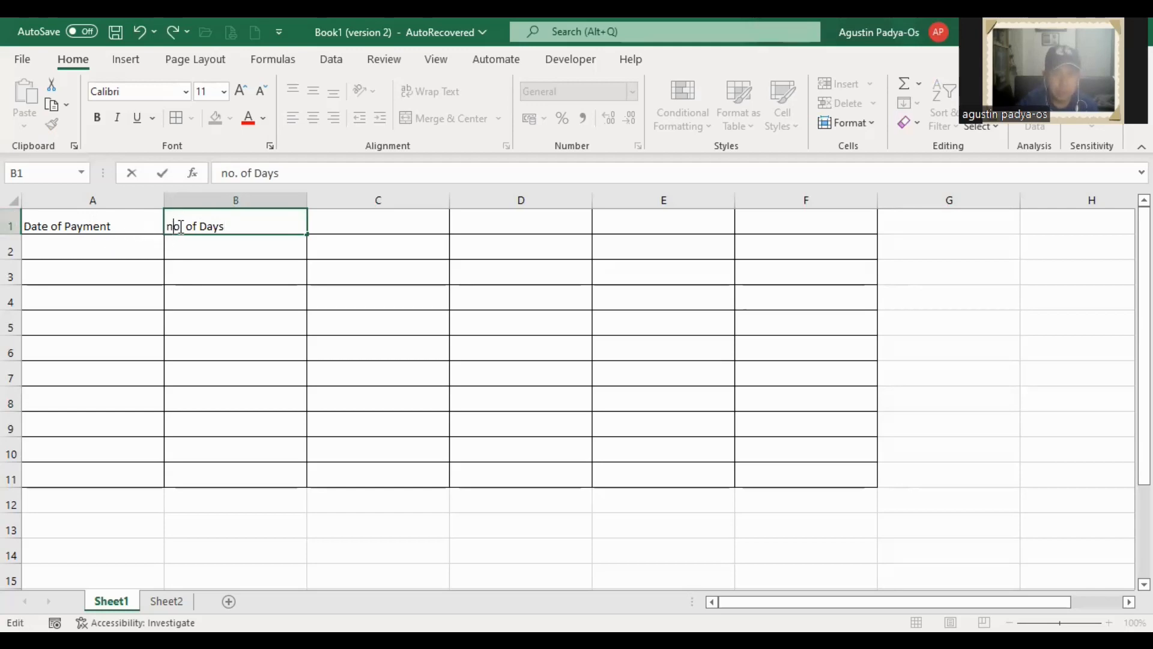
key("BackSpace")
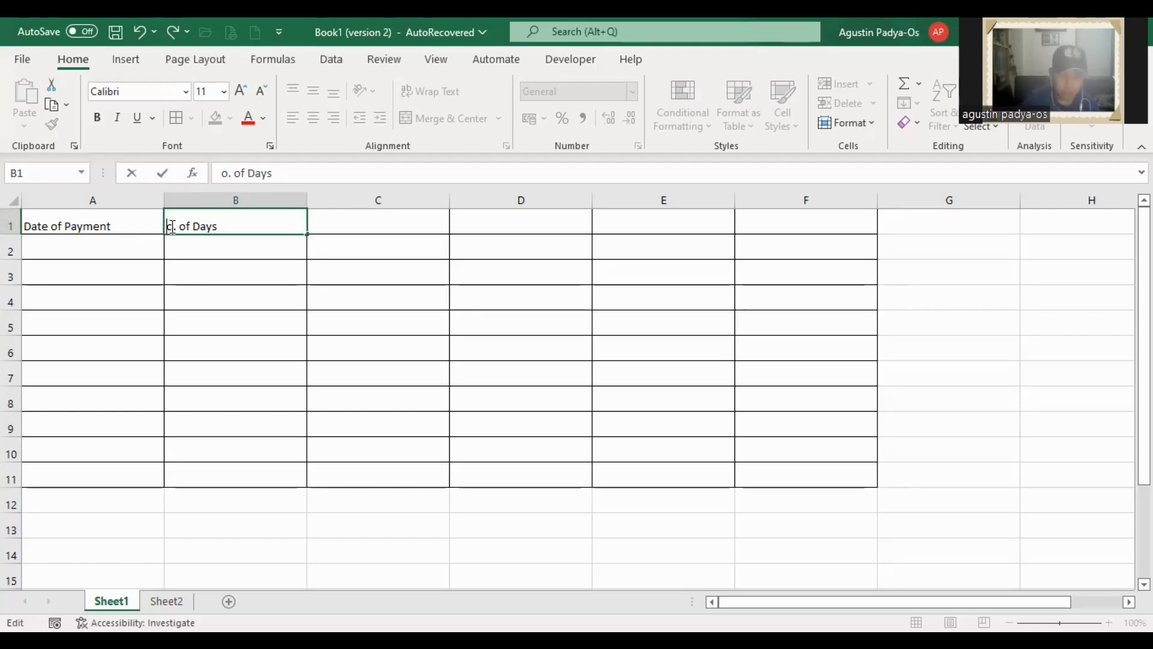
type("N")
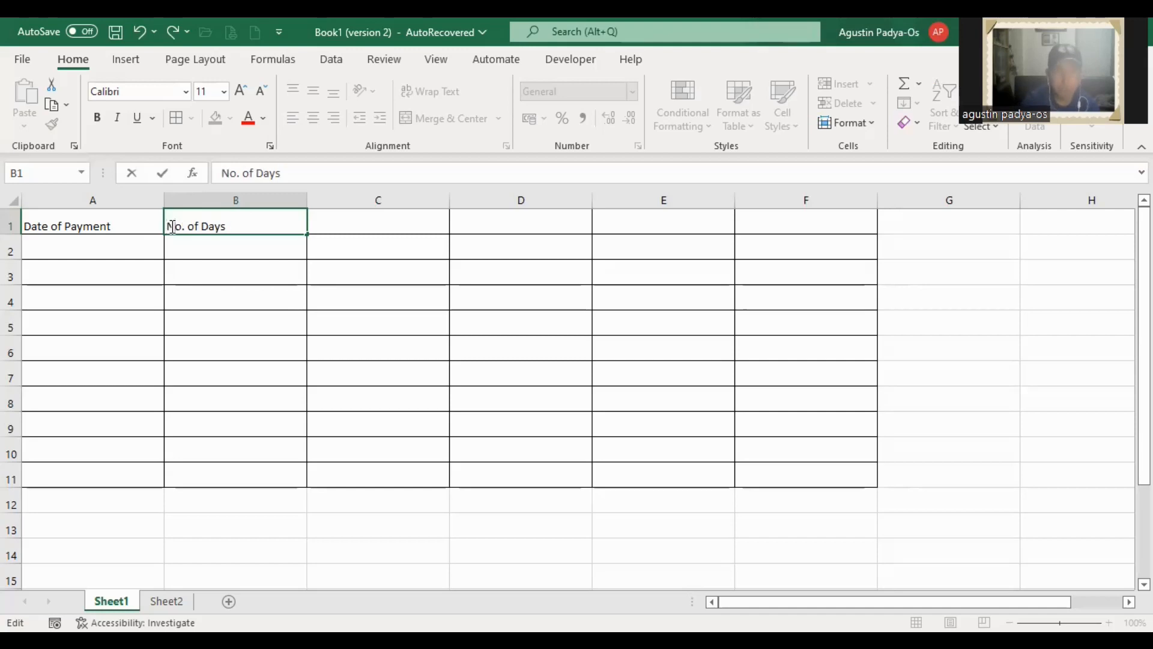
left_click(314, 177)
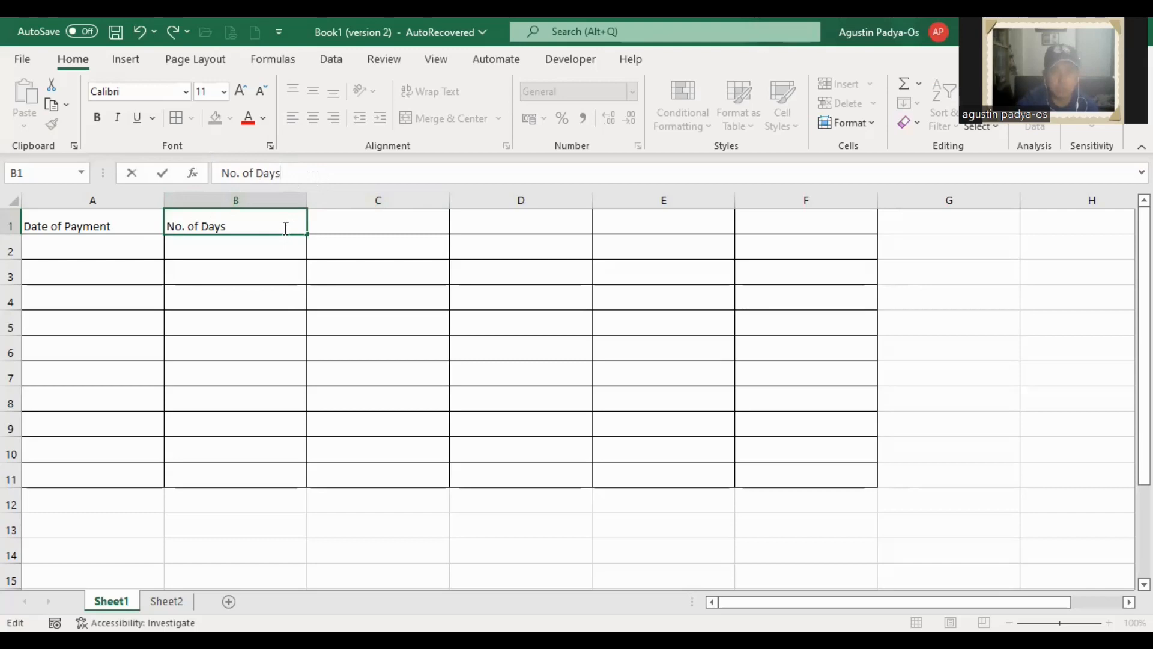
Enter the heading "Actual Payment" in cell C1
left_click(355, 230)
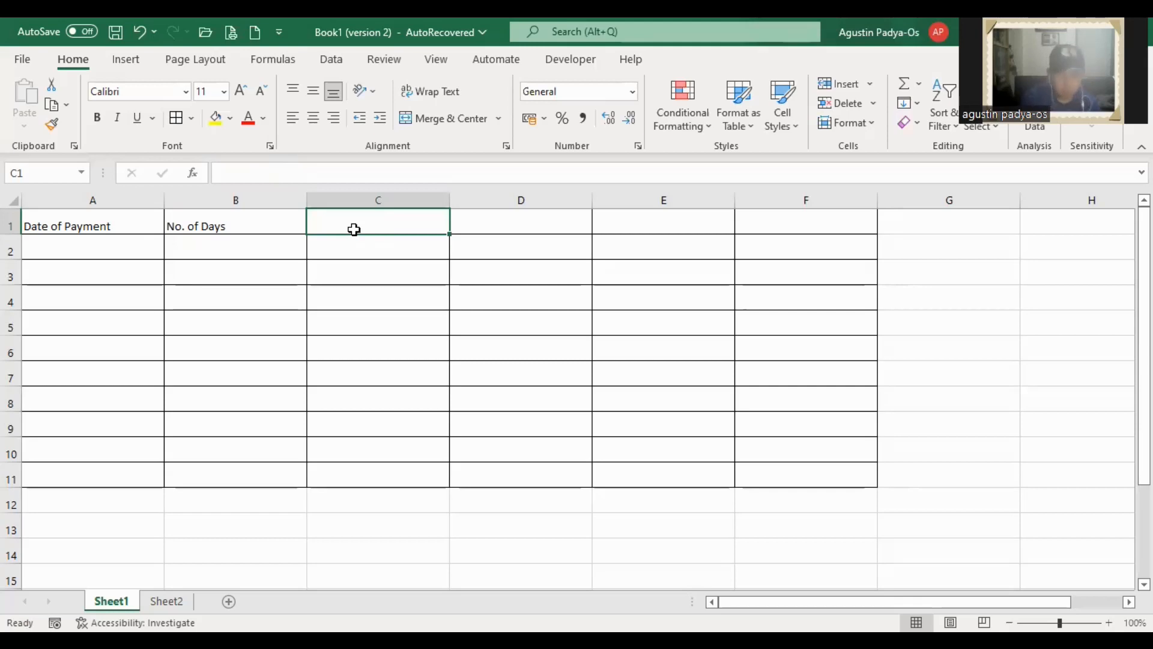
type("A")
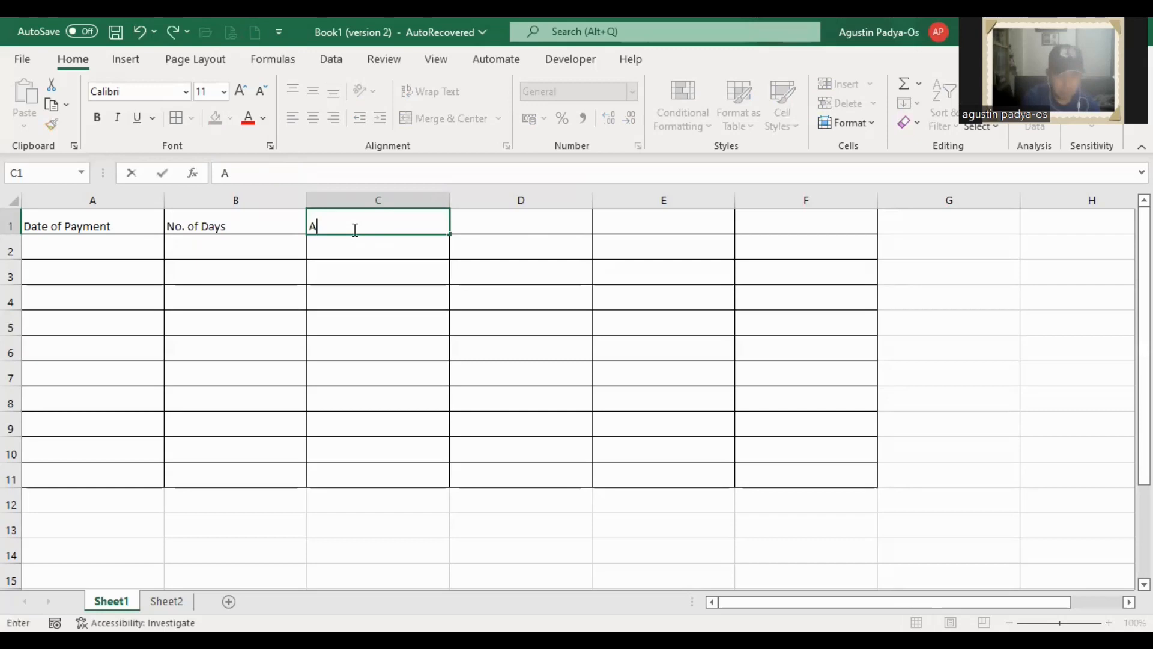
type("ctual ")
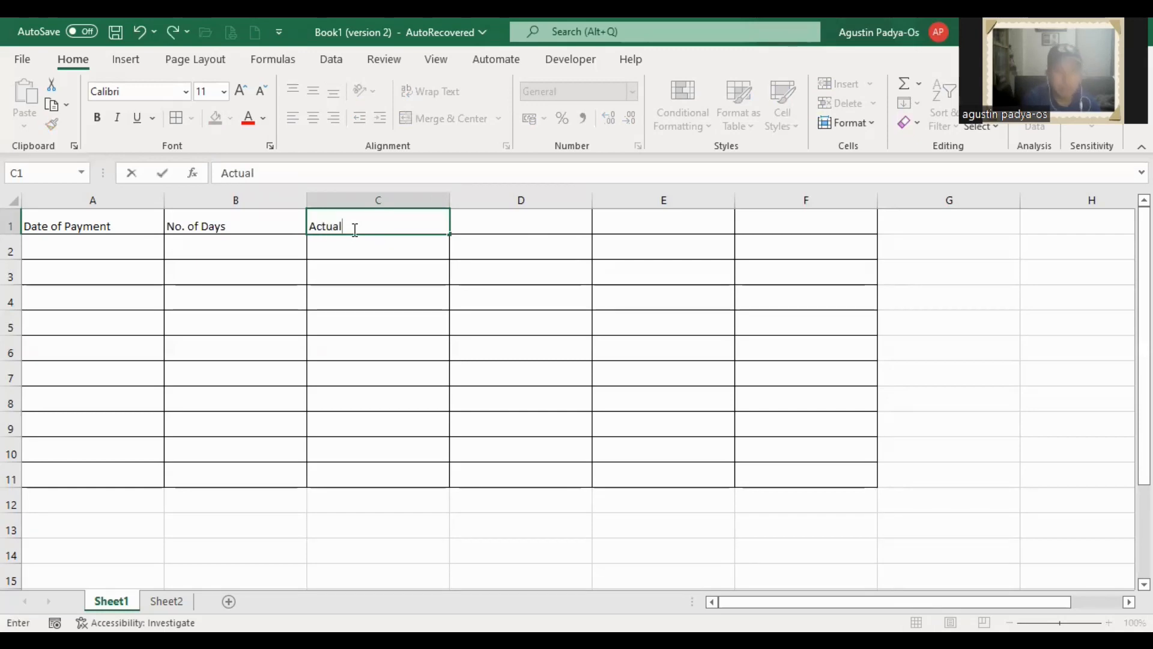
type("Pa")
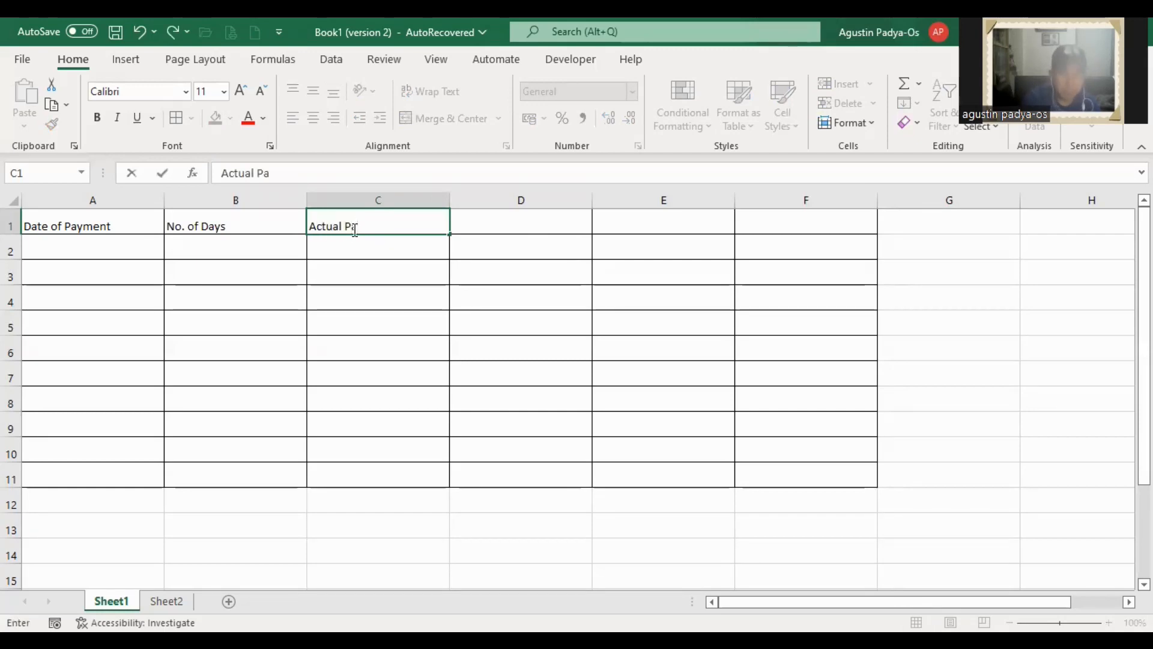
type("y")
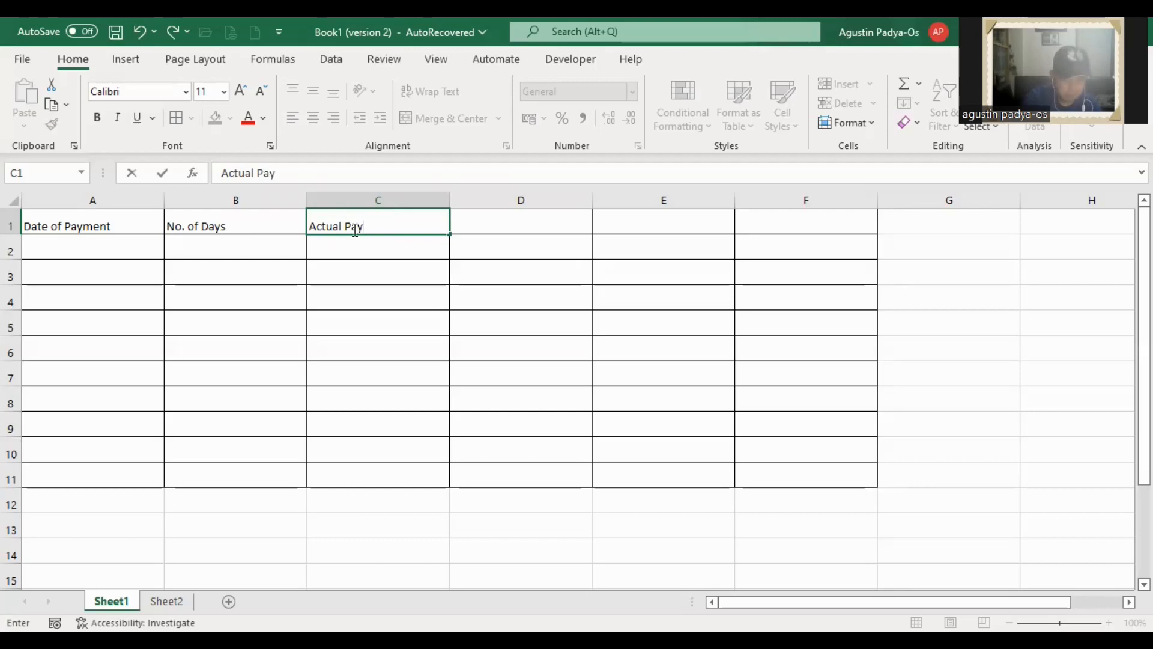
type("ment")
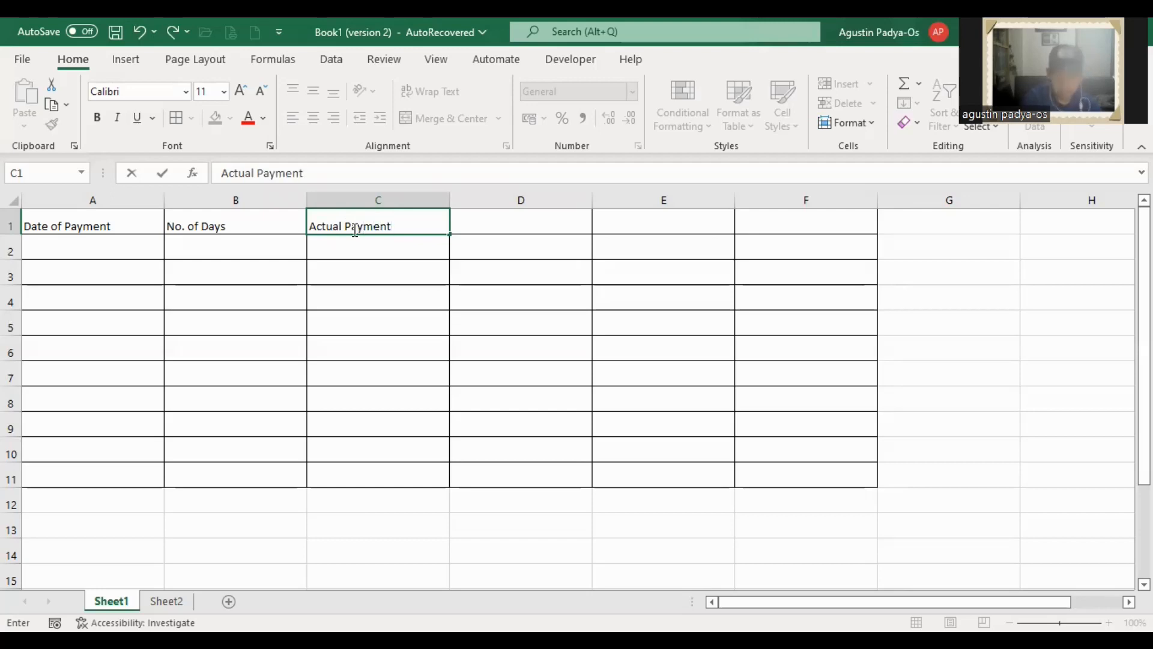
key("Tab")
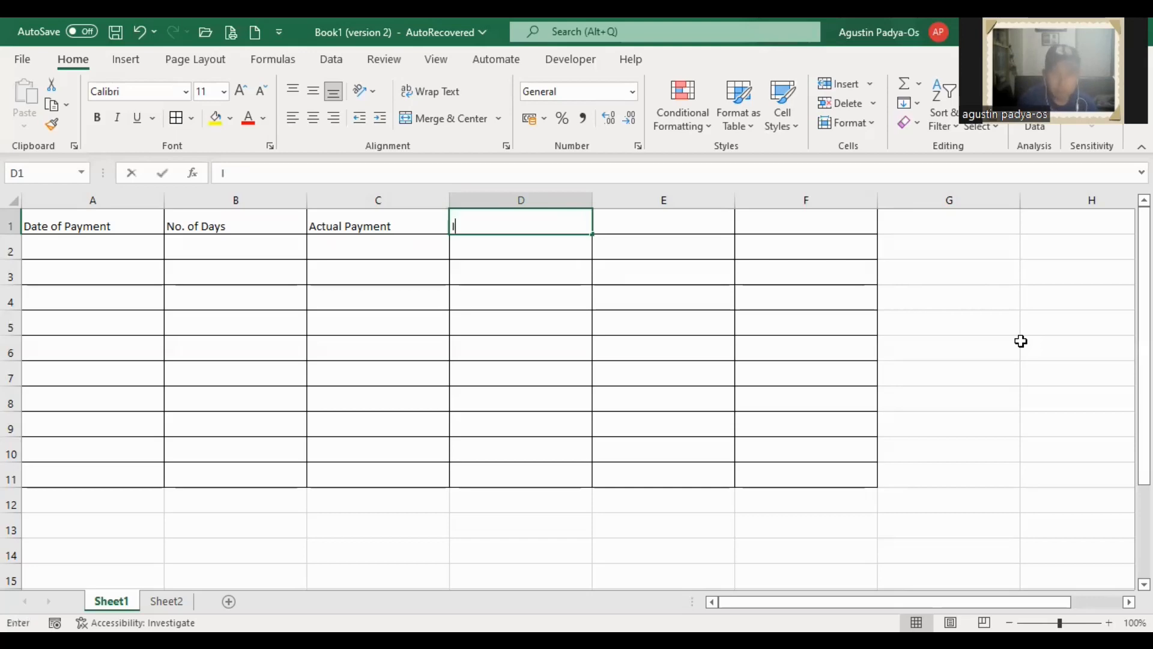
Enter the headings "Interest Paid" in cell D1 and "Principal Payment" in cell E1
type("Inte")
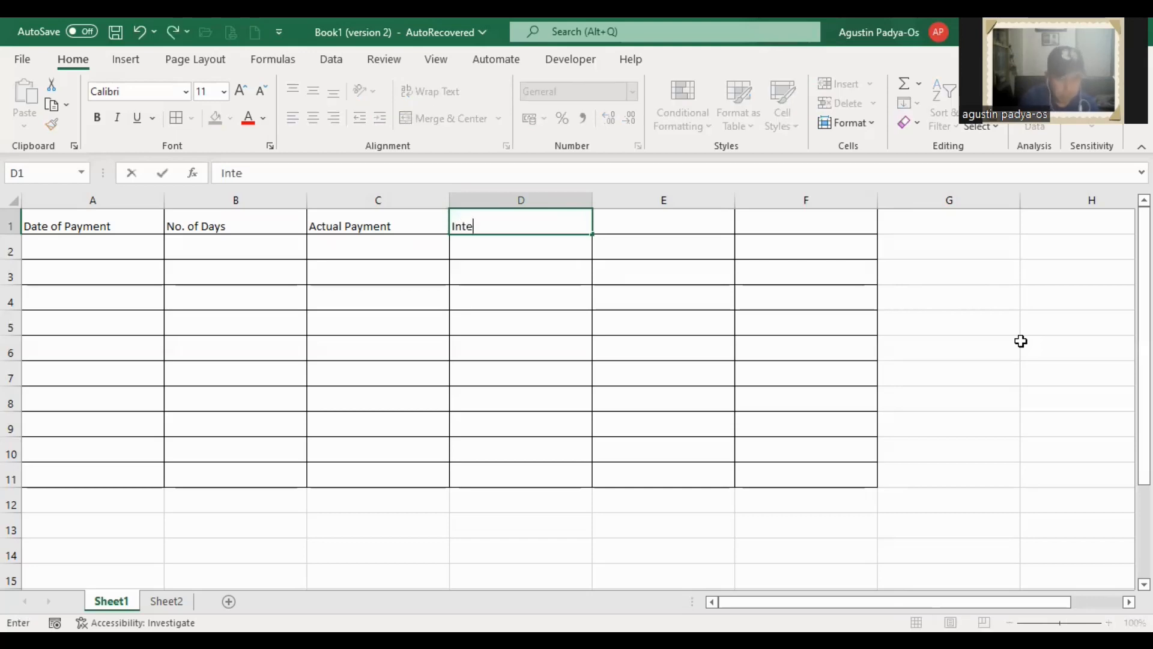
type("rest")
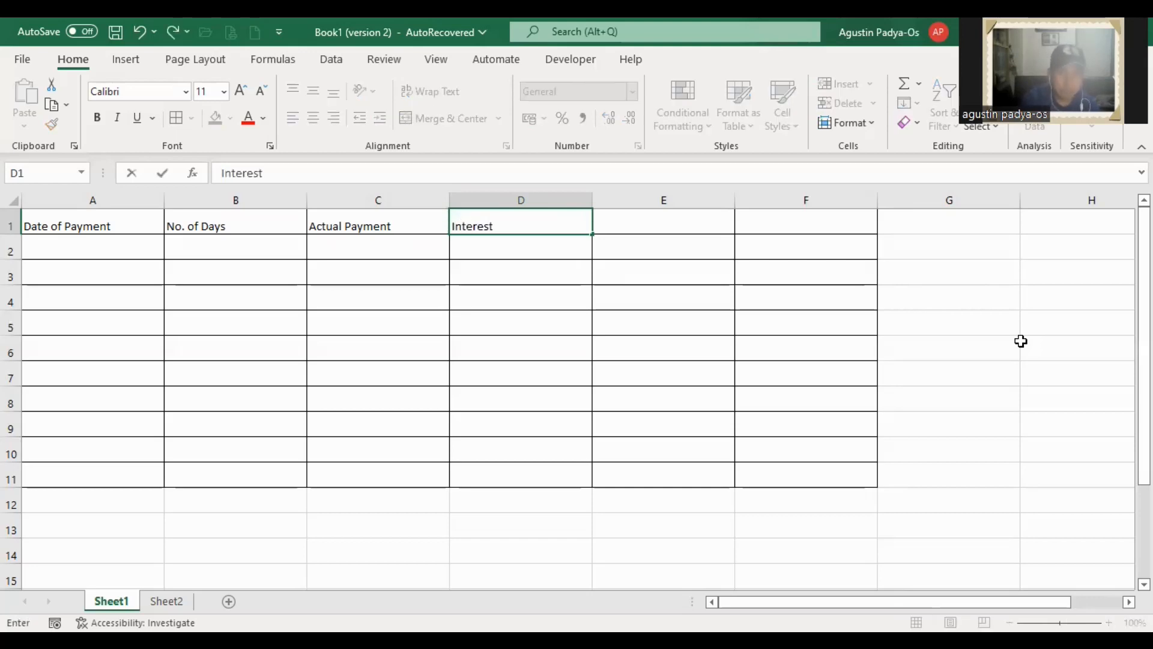
type(" P")
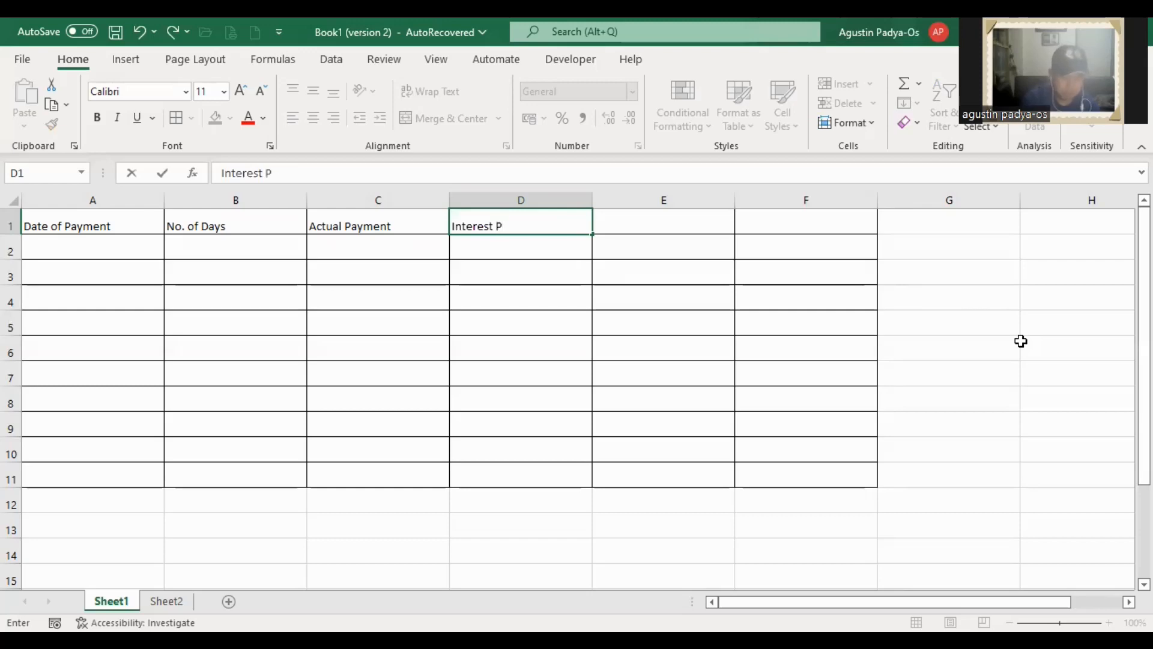
type("aid")
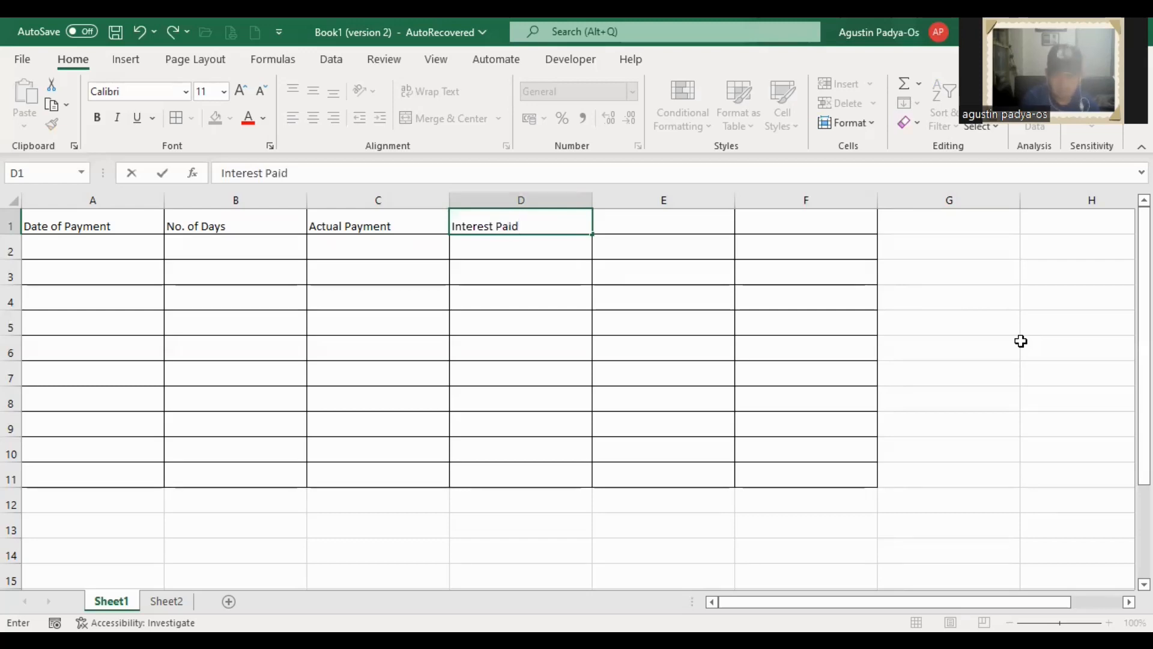
key("Tab")
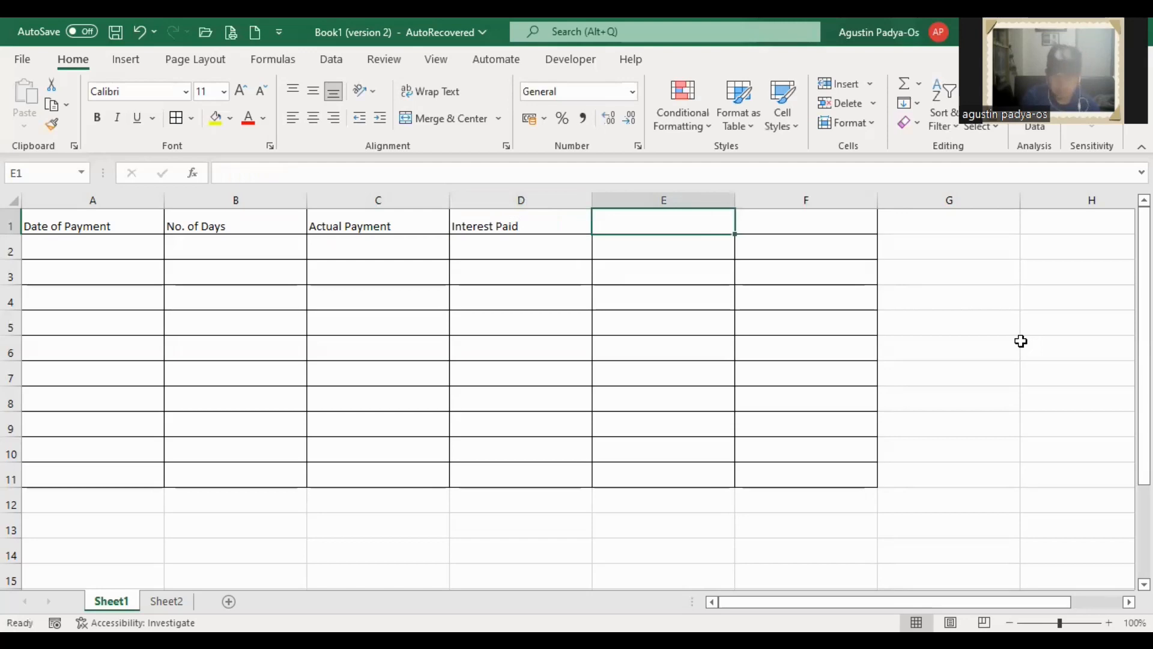
type("Prin")
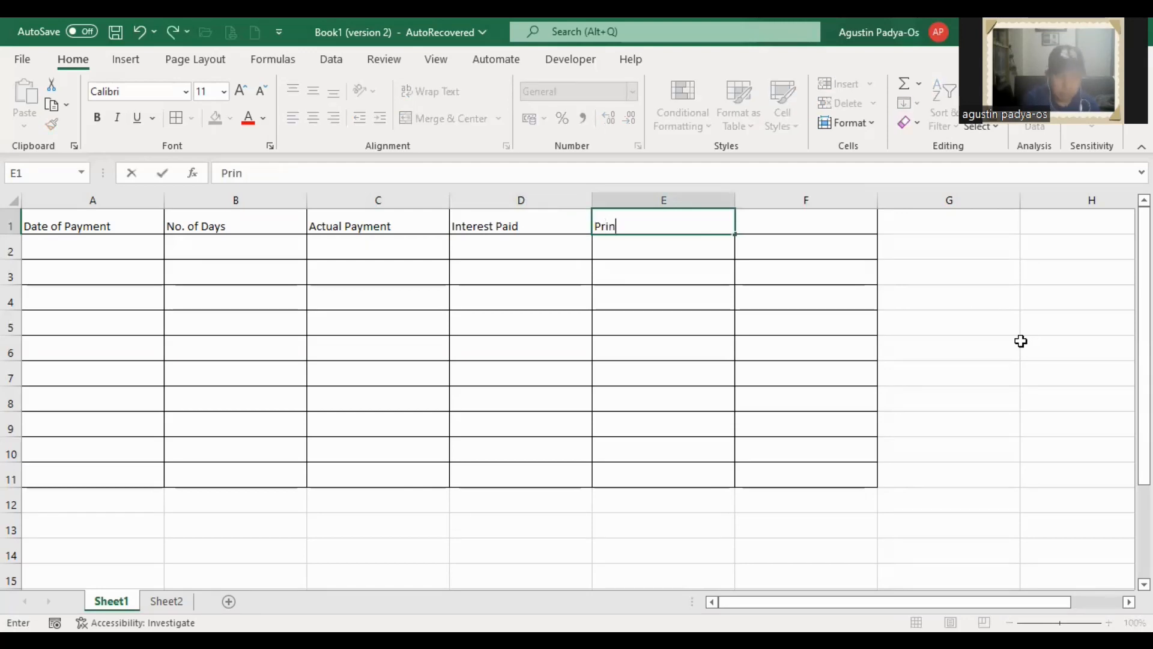
type("cipal Payment")
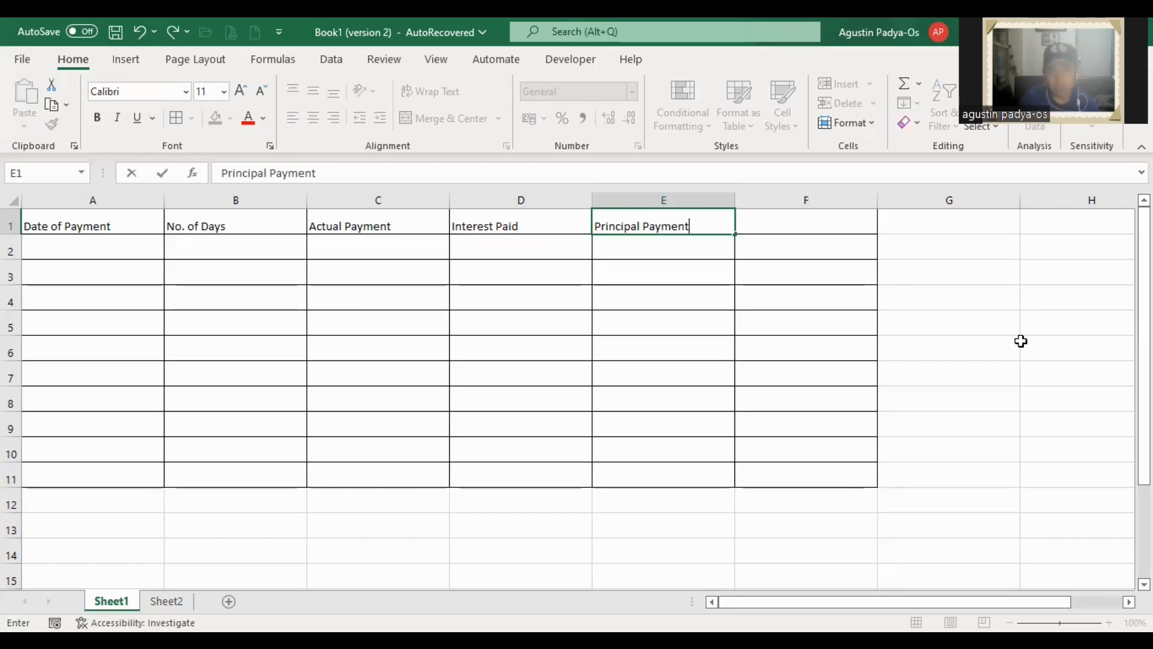
key("Tab")
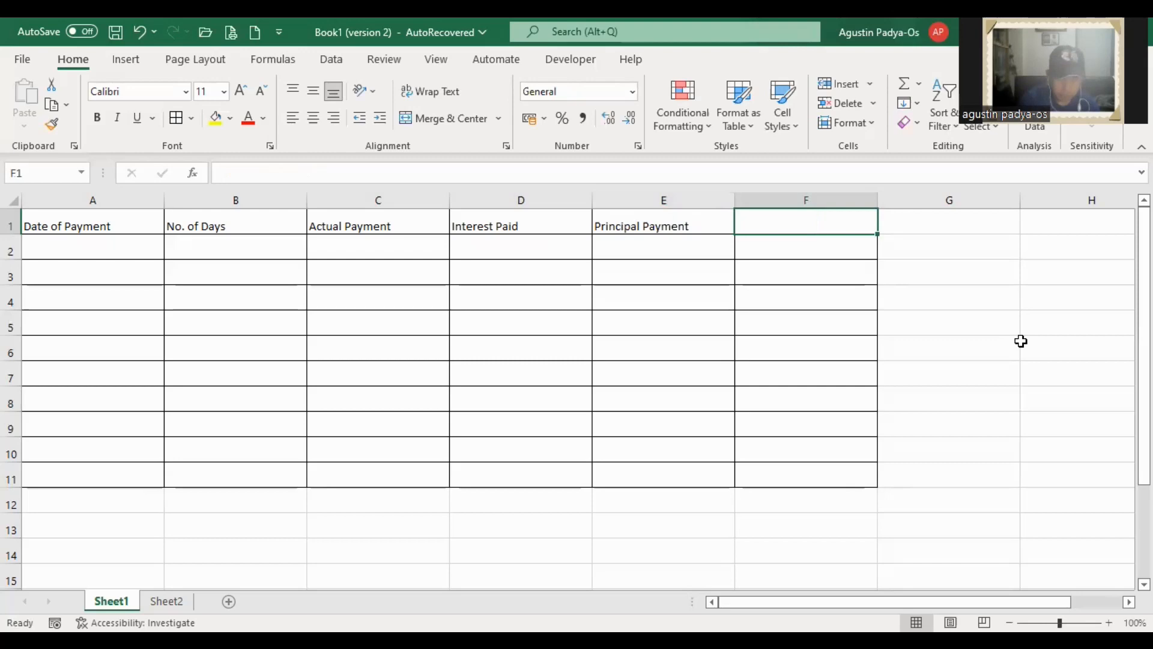
Enter the heading "Balance" in cell F1
type("Bla")
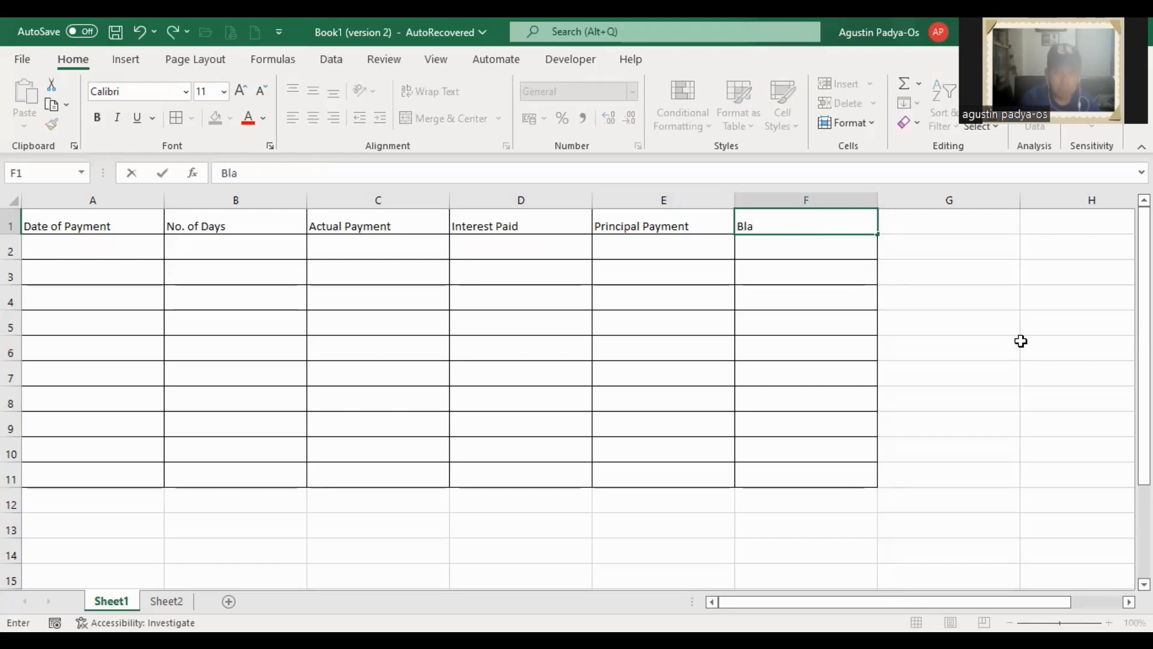
key("BackSpace")
key("BackSpace")
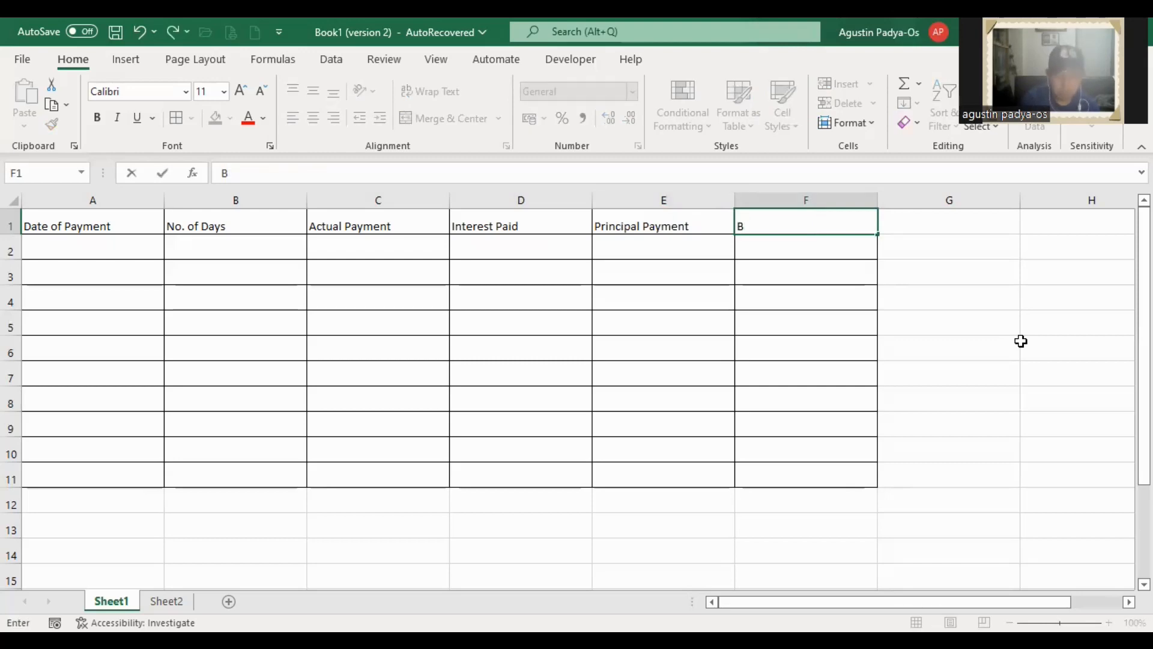
type("alance")
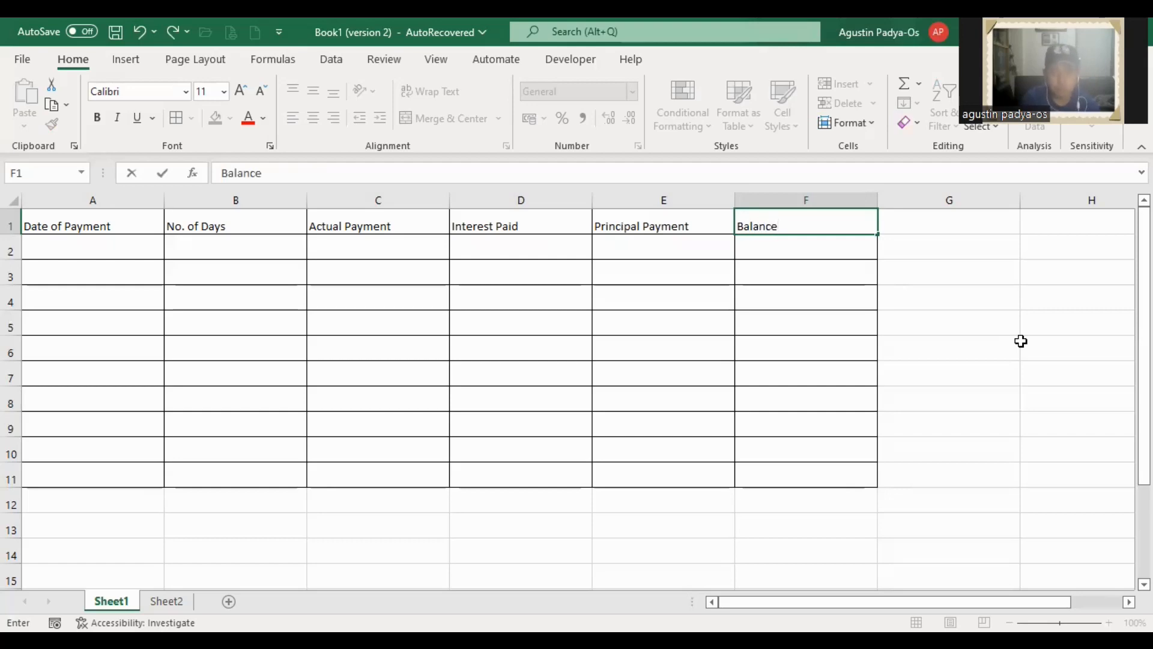
key("Return")
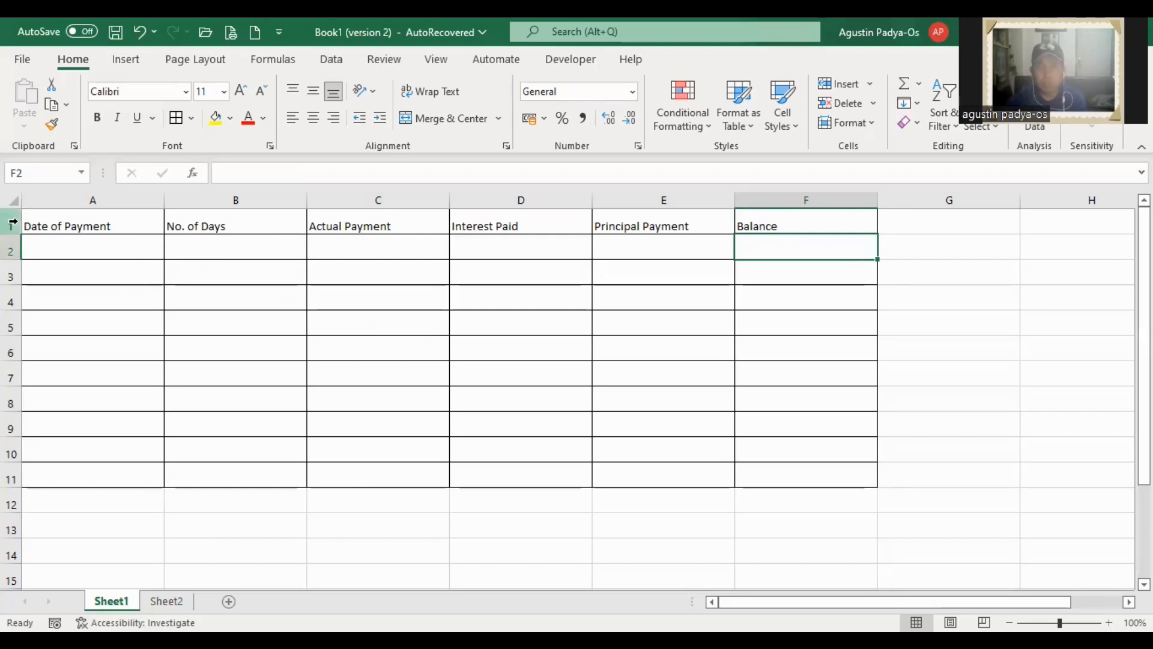
Insert a blank sheet row above the heading row of the payment table
left_click(12, 222)
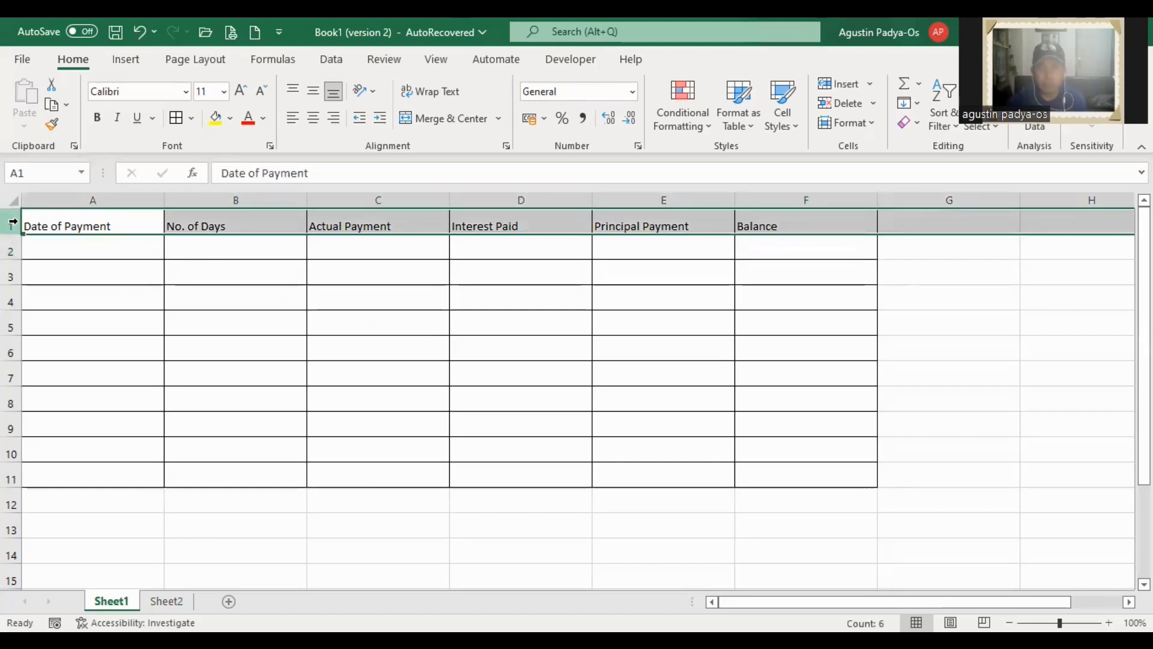
left_click(872, 84)
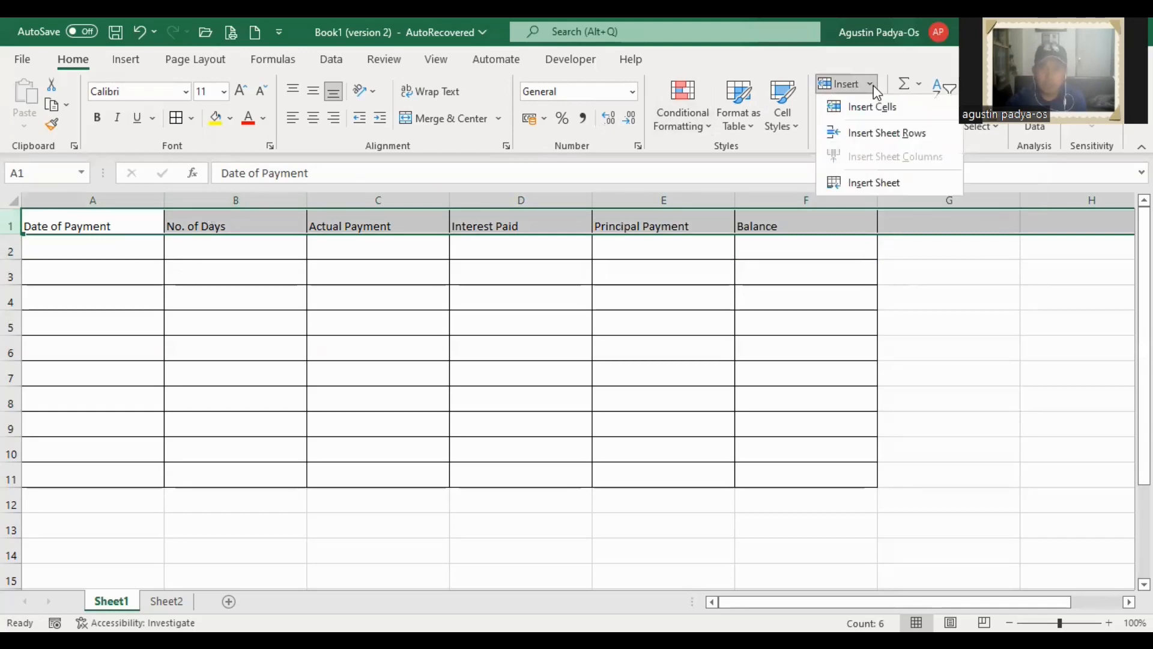
left_click(871, 134)
left_click(247, 358)
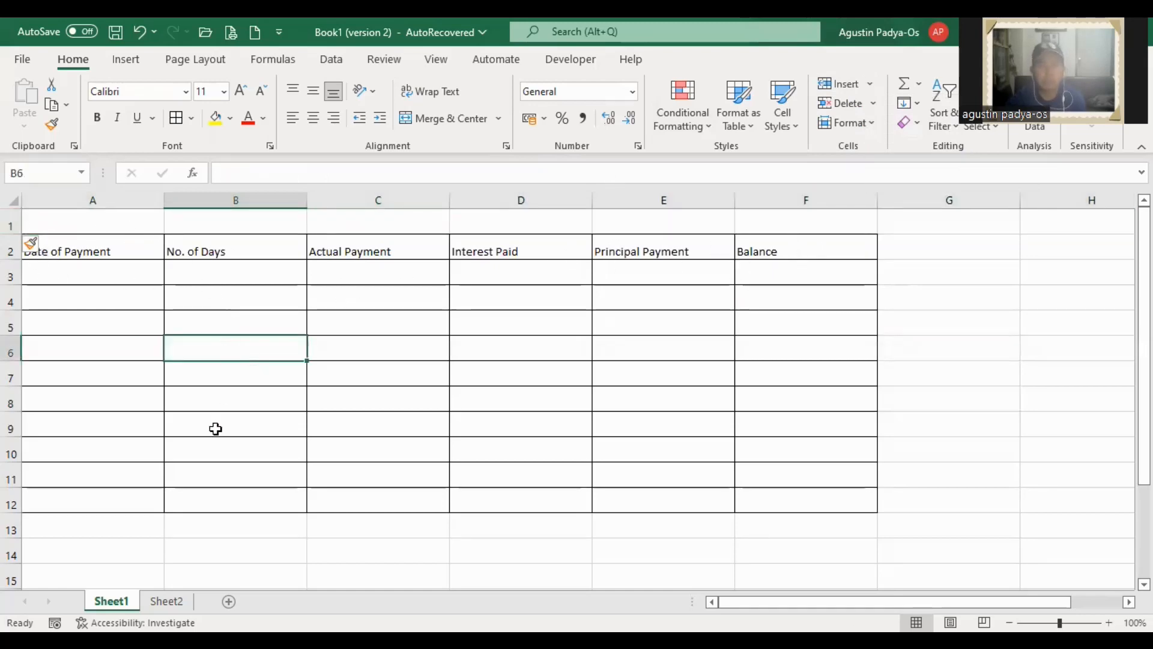
left_click(241, 449)
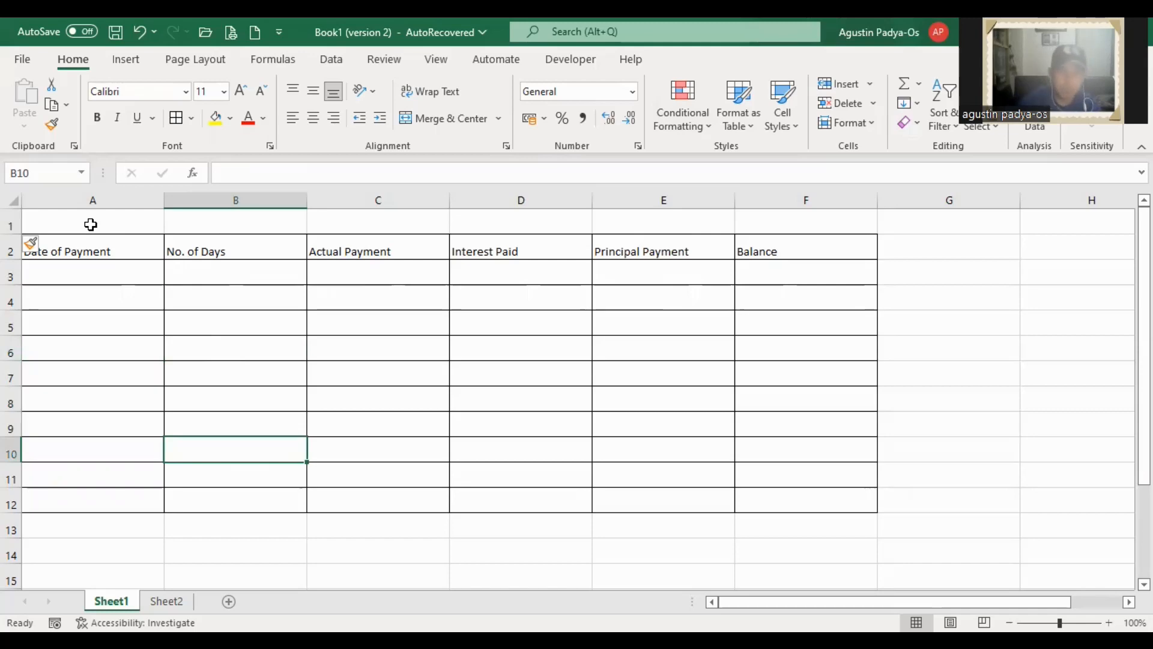
Enter the label "Principal" in cell A1 and the amount 1000000 in cell B1
left_click(91, 224)
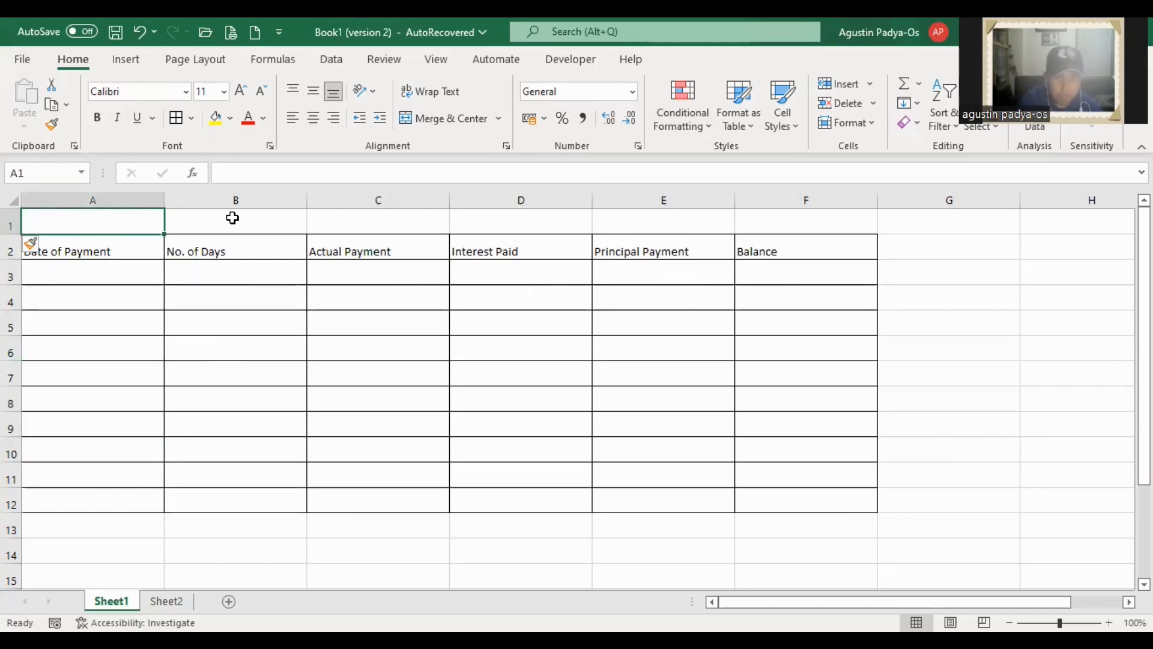
type("Princ")
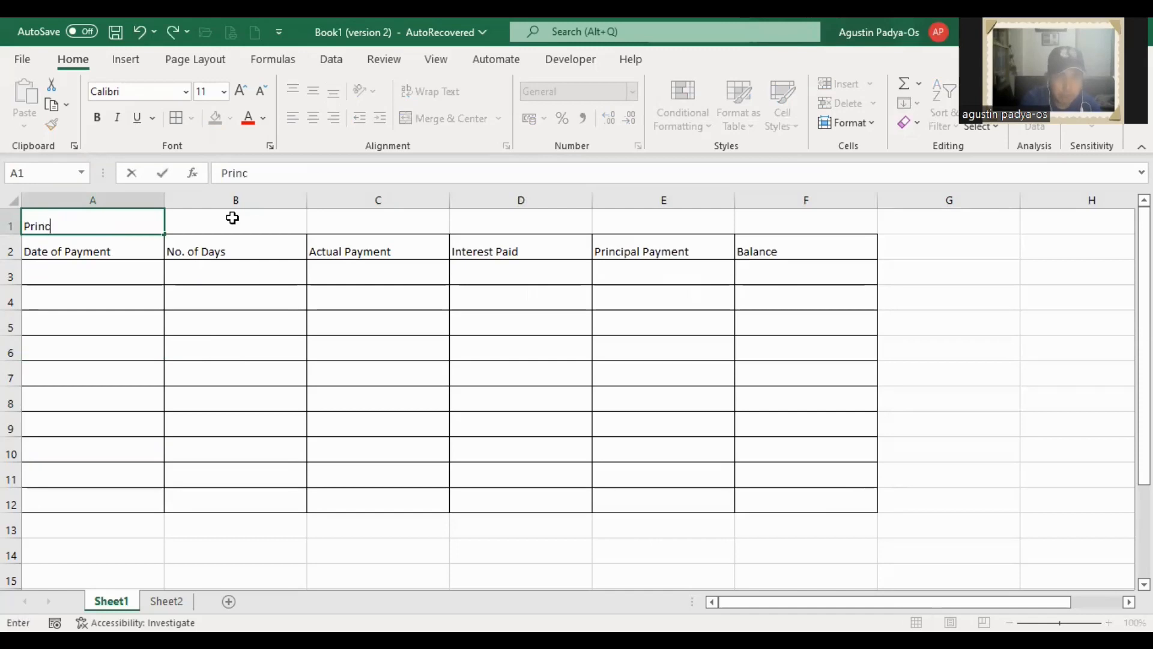
type("ipal")
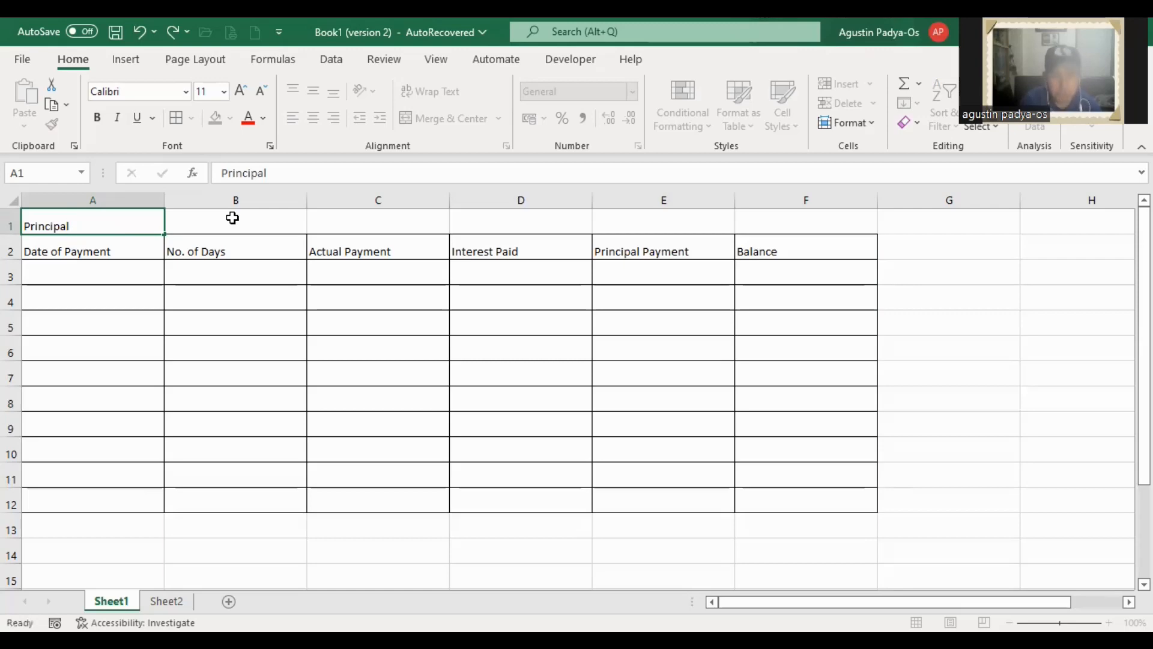
left_click(232, 217)
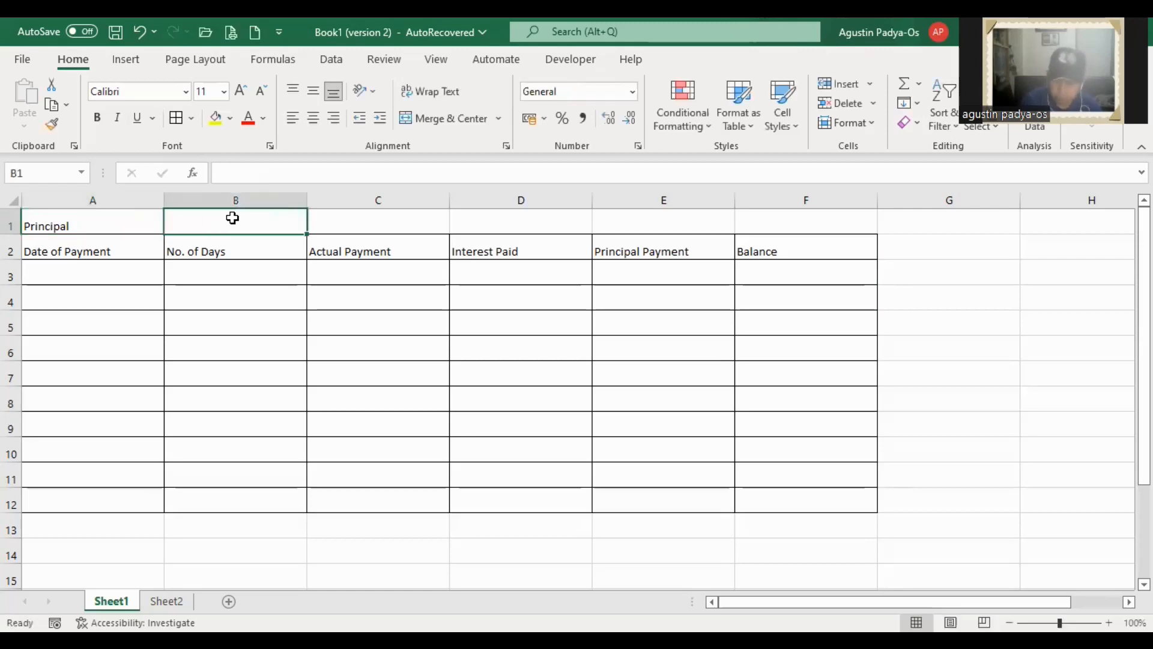
type("1")
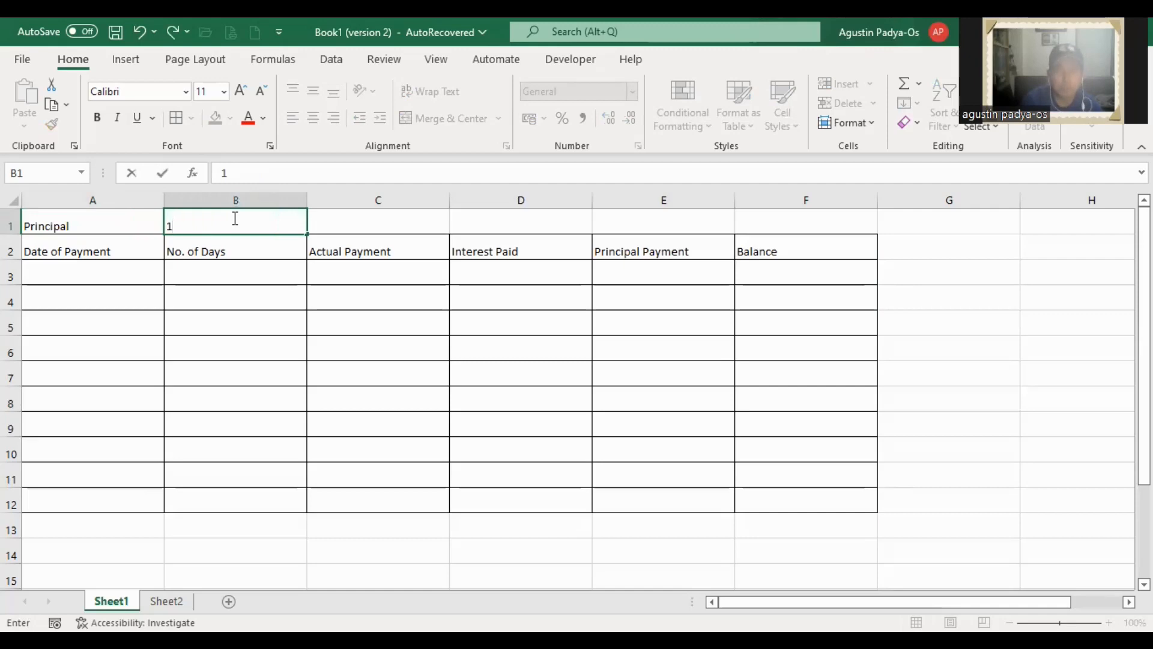
type("000000")
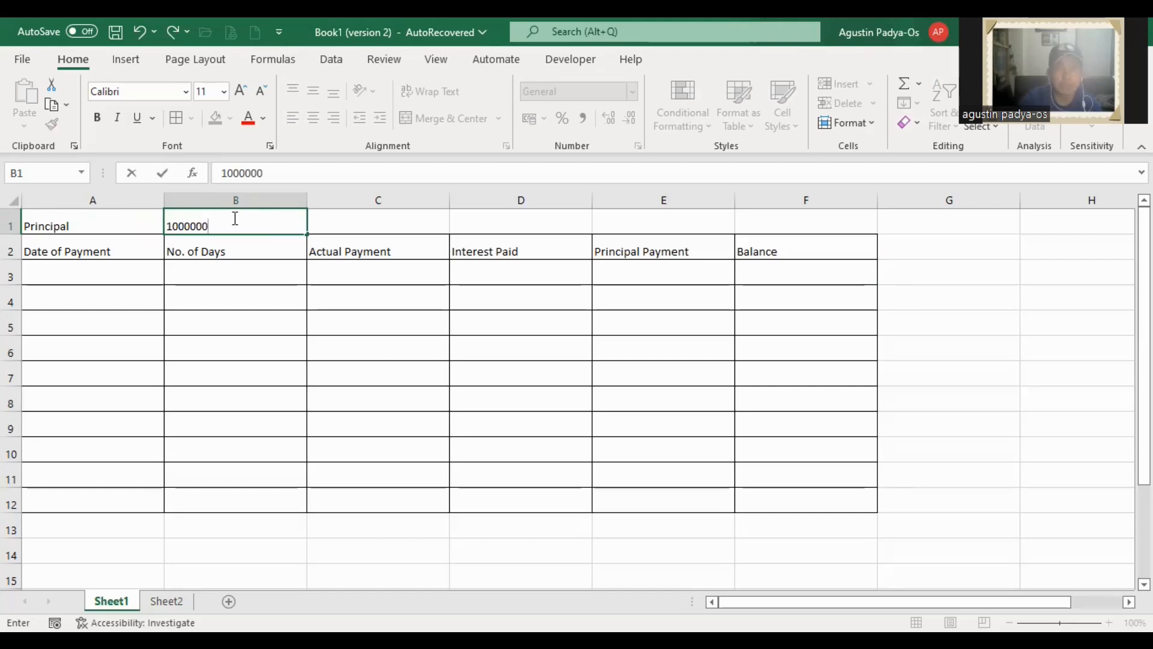
Enter the label "rate of interest" in cell C1 and the rate 8% in cell D1
left_click(343, 224)
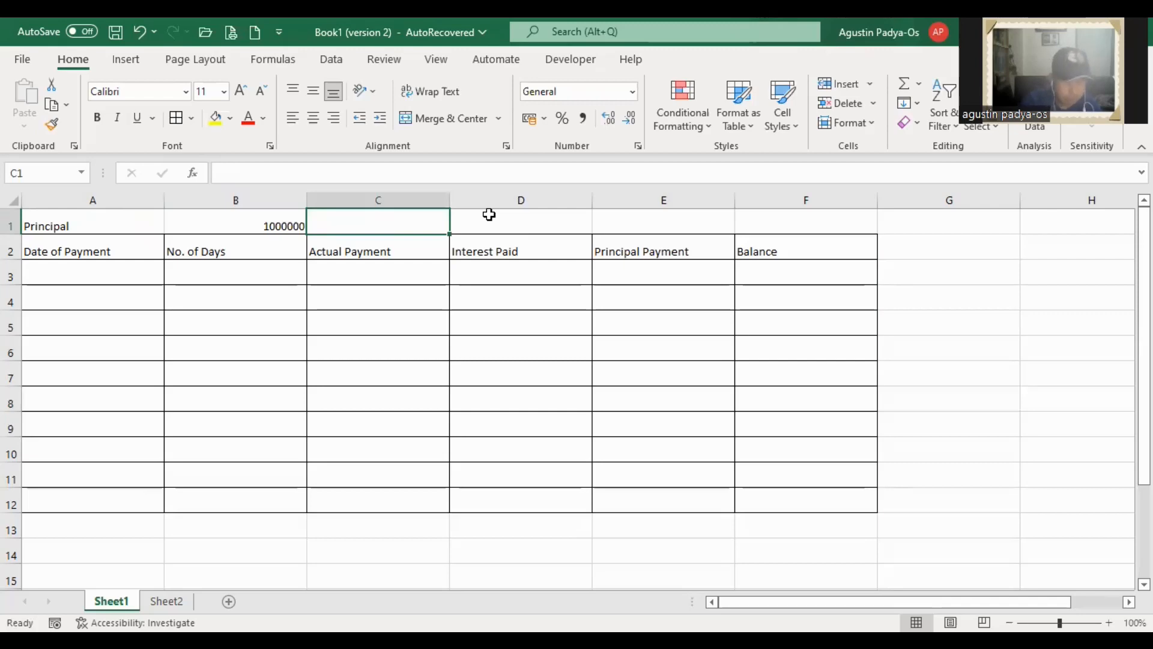
type("rate o")
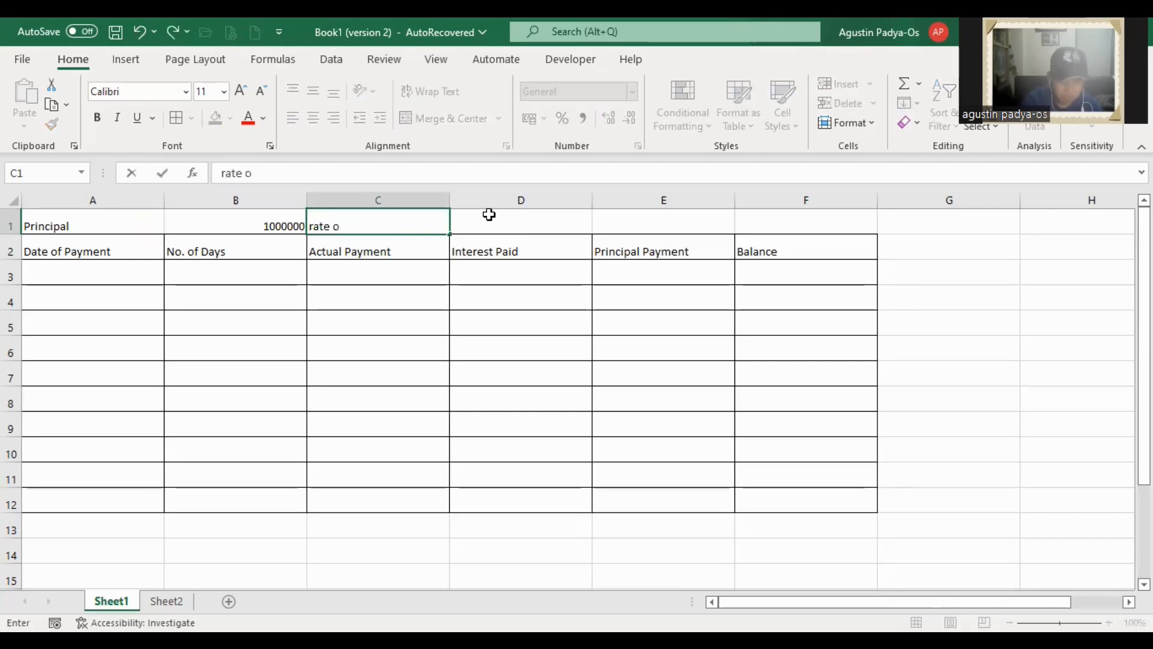
type("f inte")
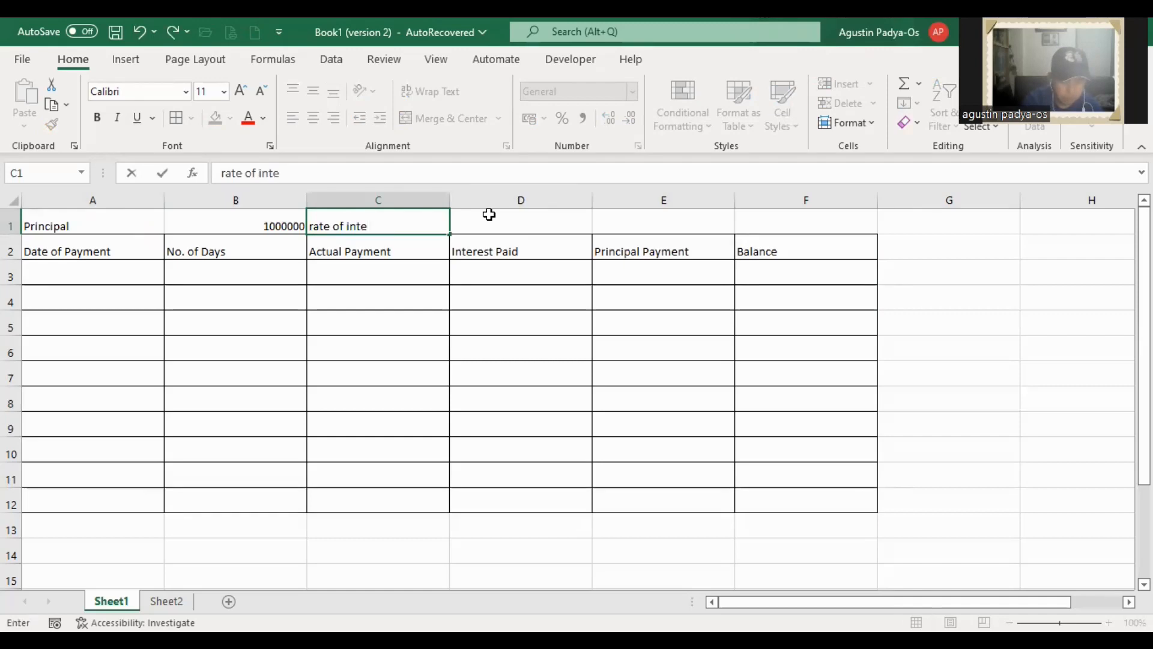
type("res")
type("t")
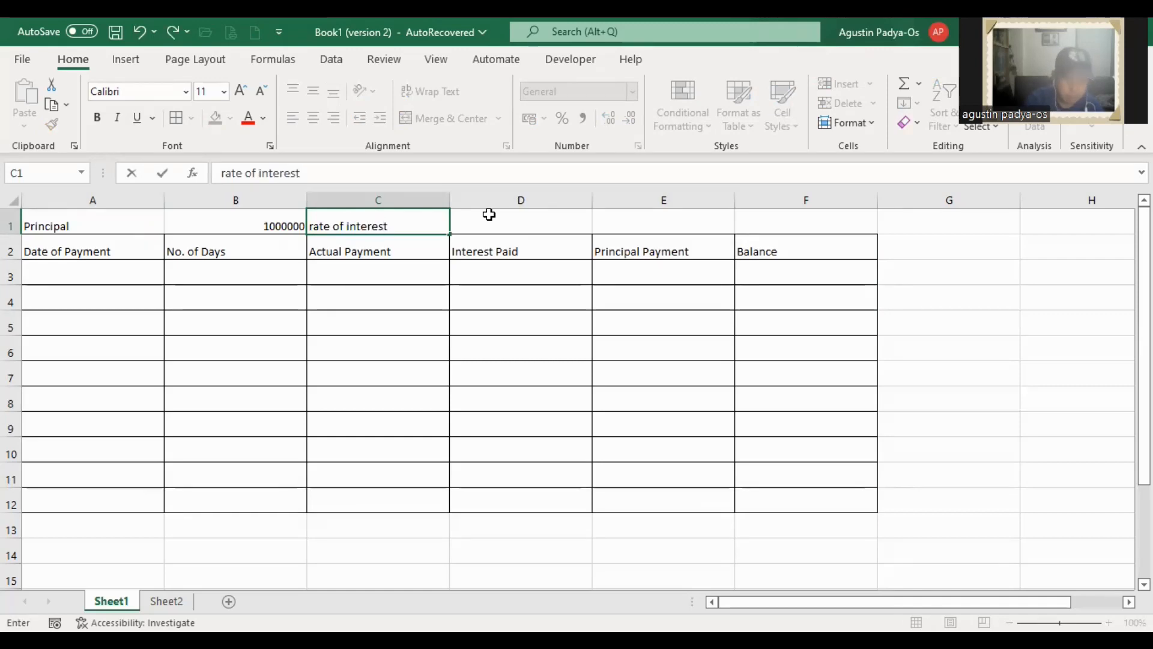
left_click(489, 215)
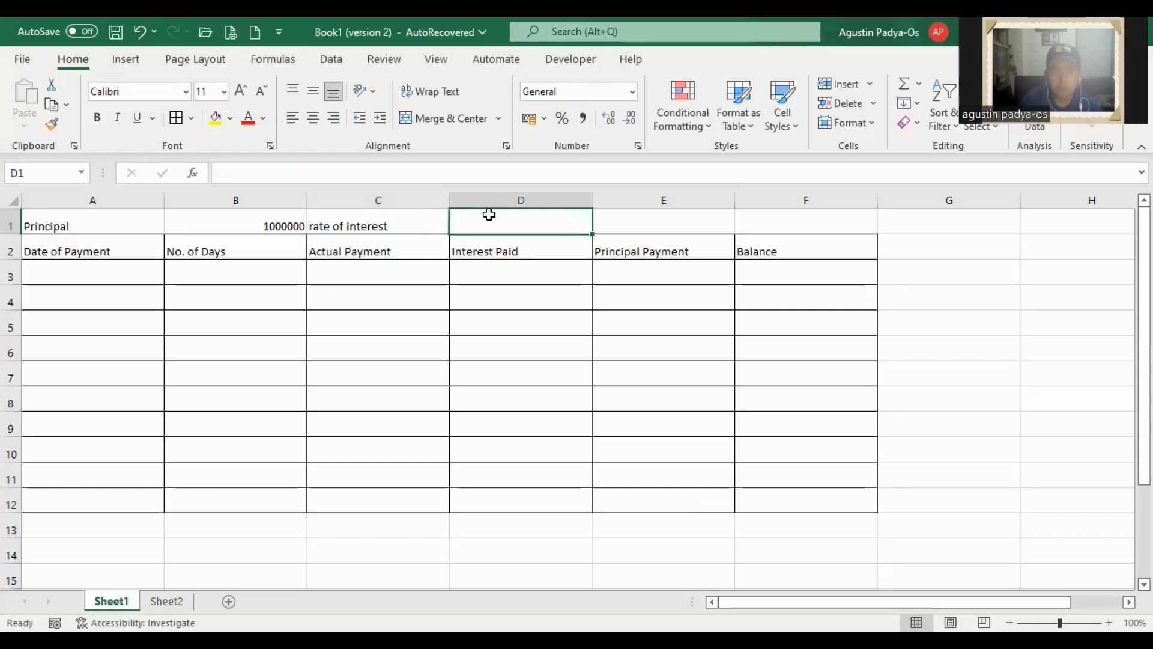
type("8")
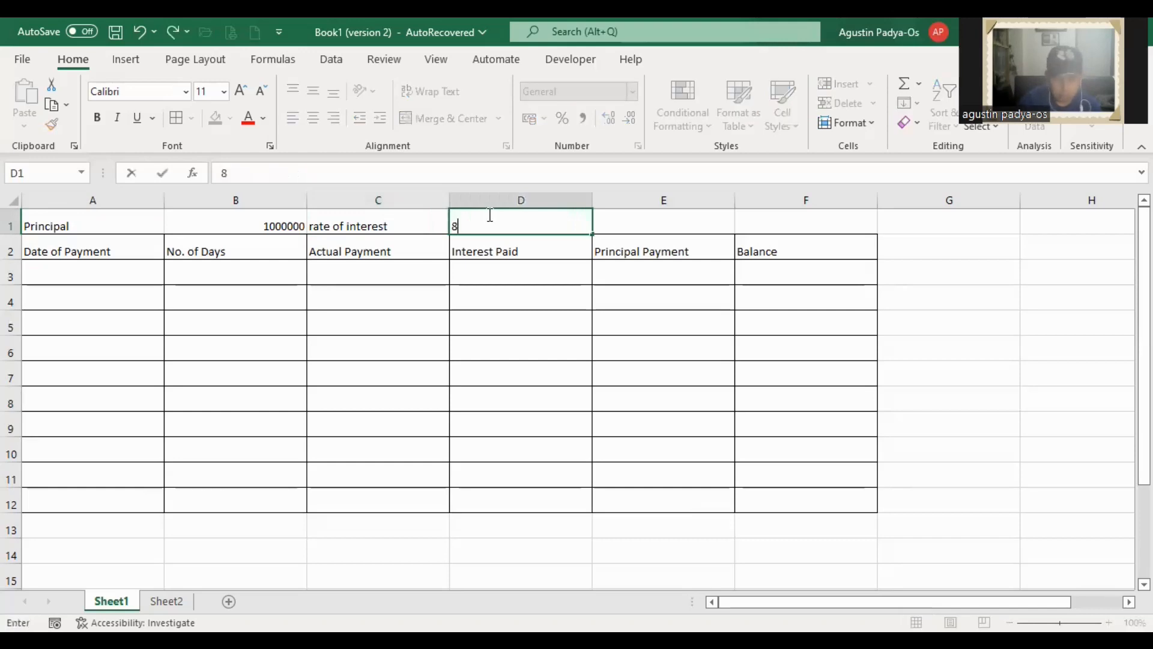
type("%")
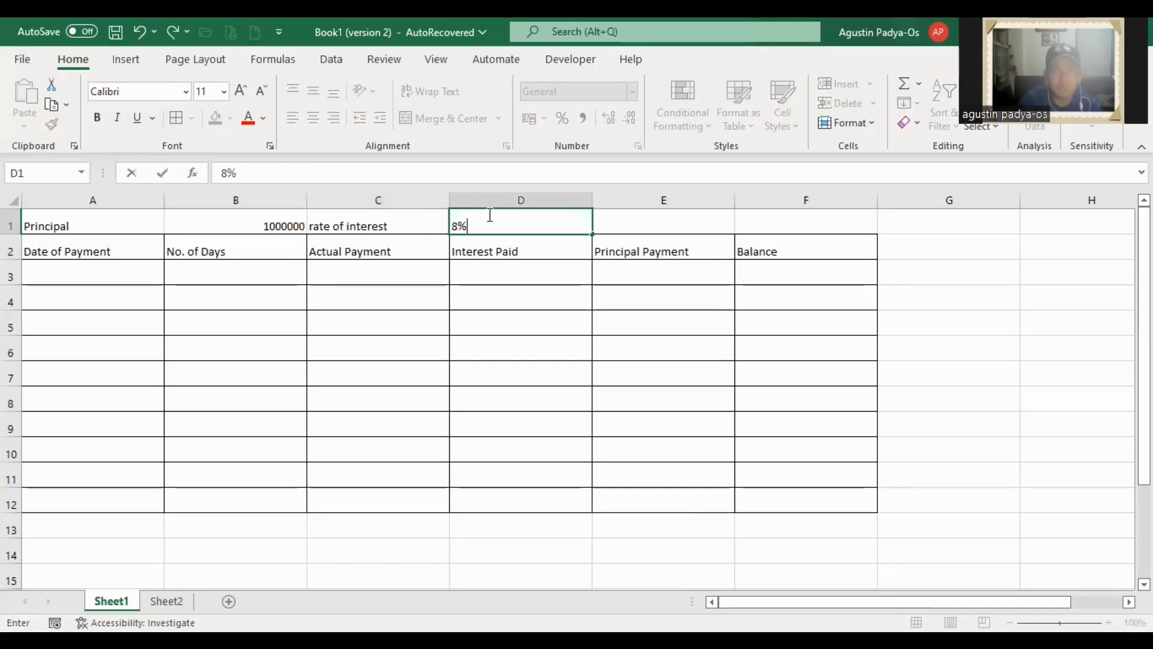
key("Tab")
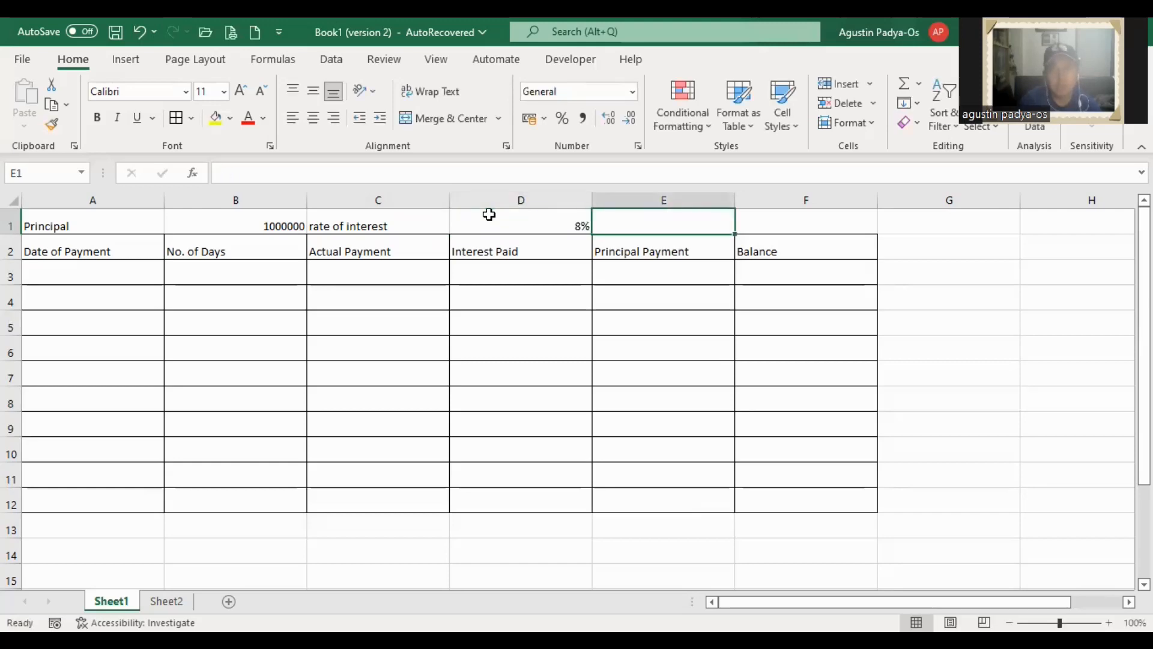
Enter the label "time" in cell E1 and the term "10 months" in cell F1
type("time")
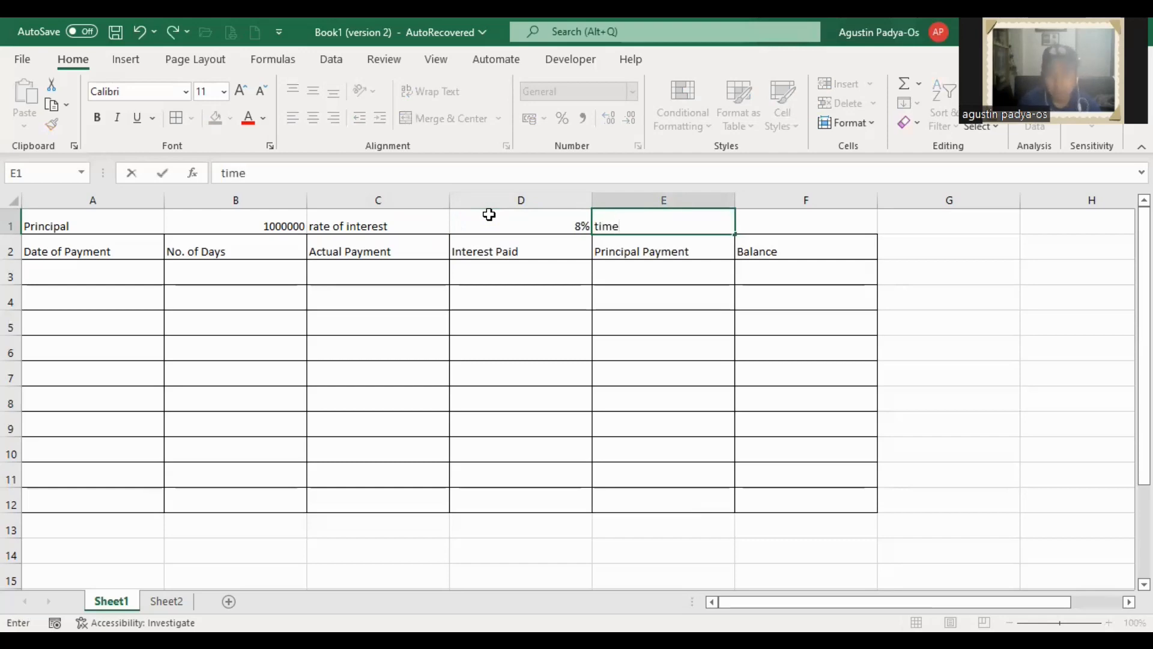
key("Tab")
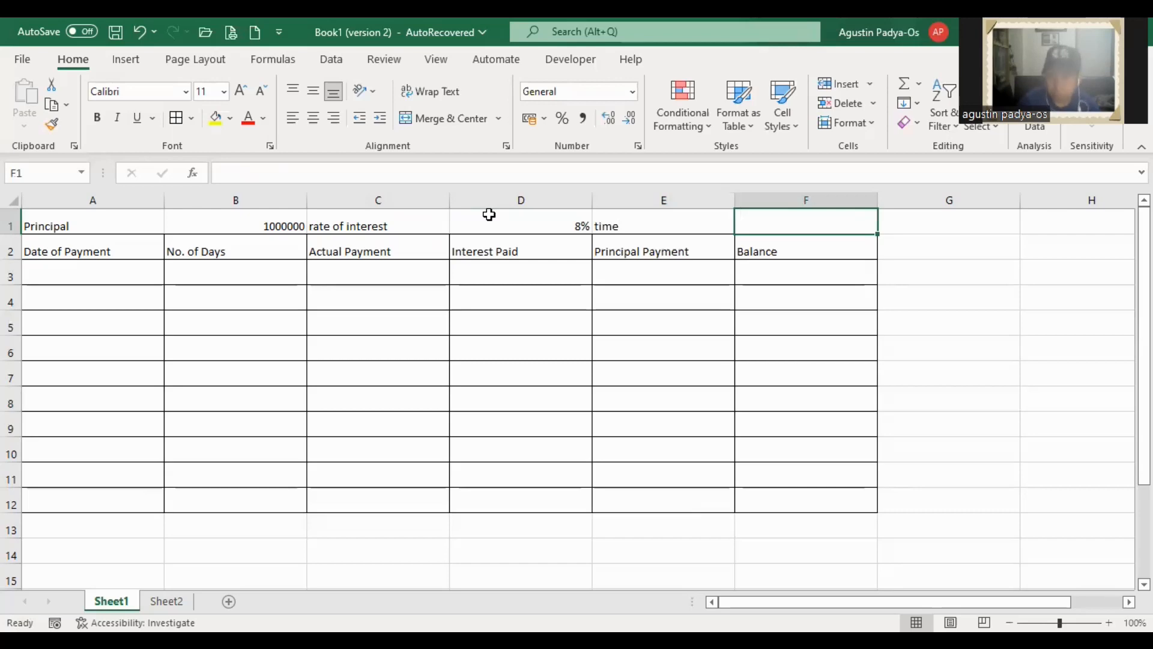
type("10 mon")
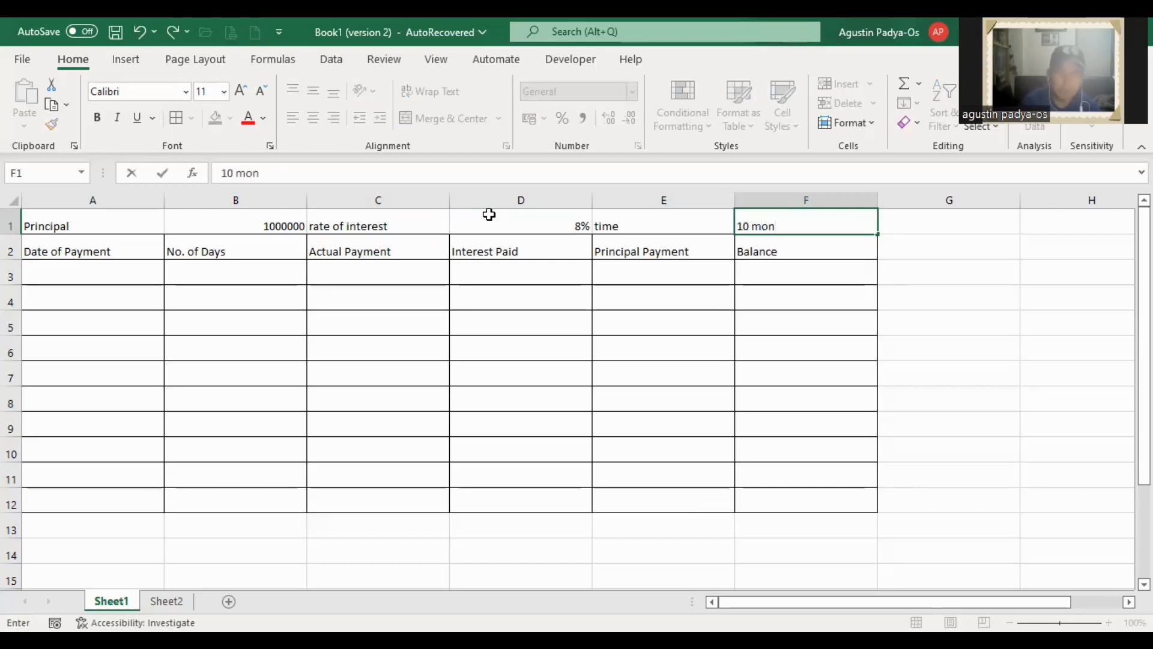
type("the")
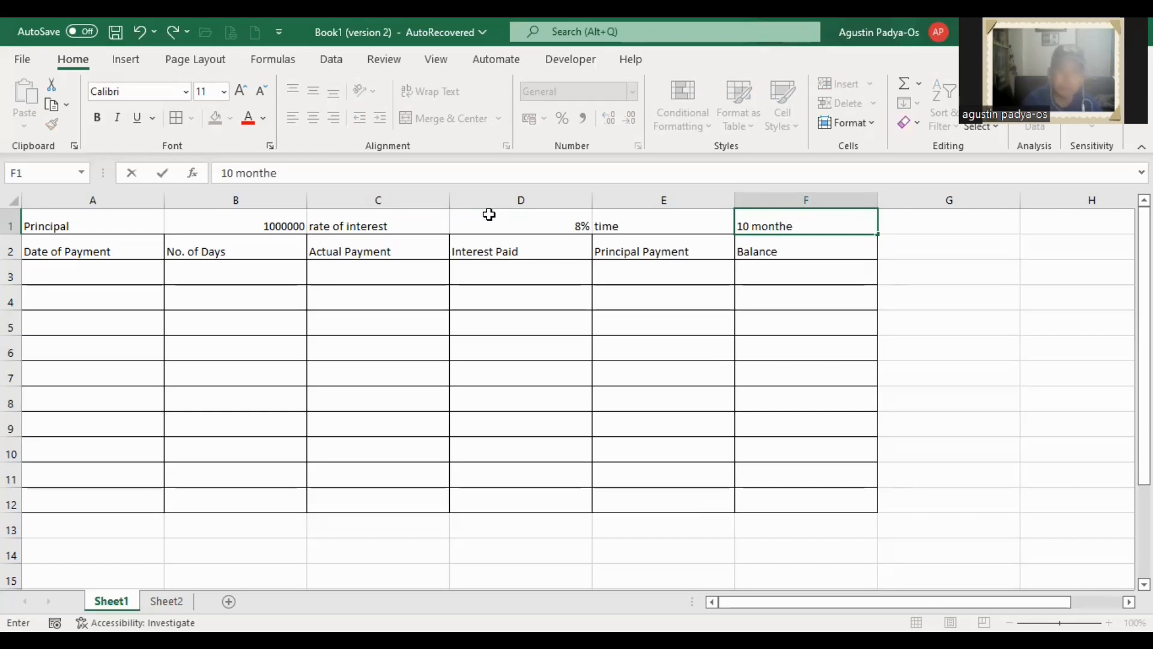
key("BackSpace")
type("s")
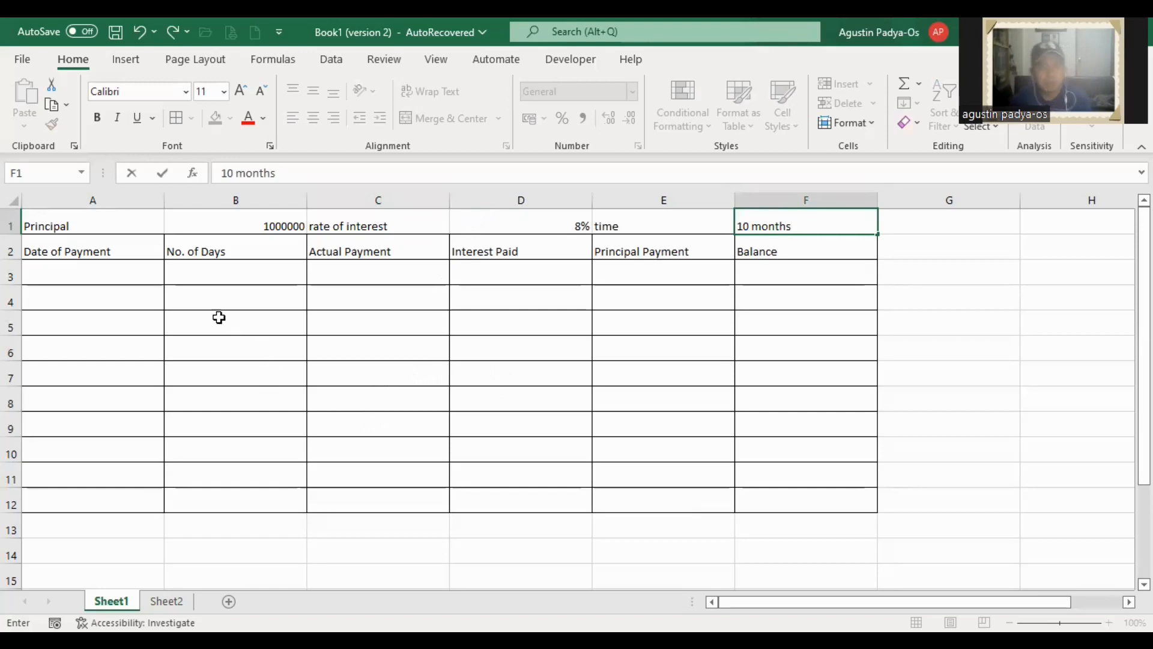
Right-align the labels in cells A1, C1 and E1, and center the values in B1, D1 and F1
left_click(95, 225)
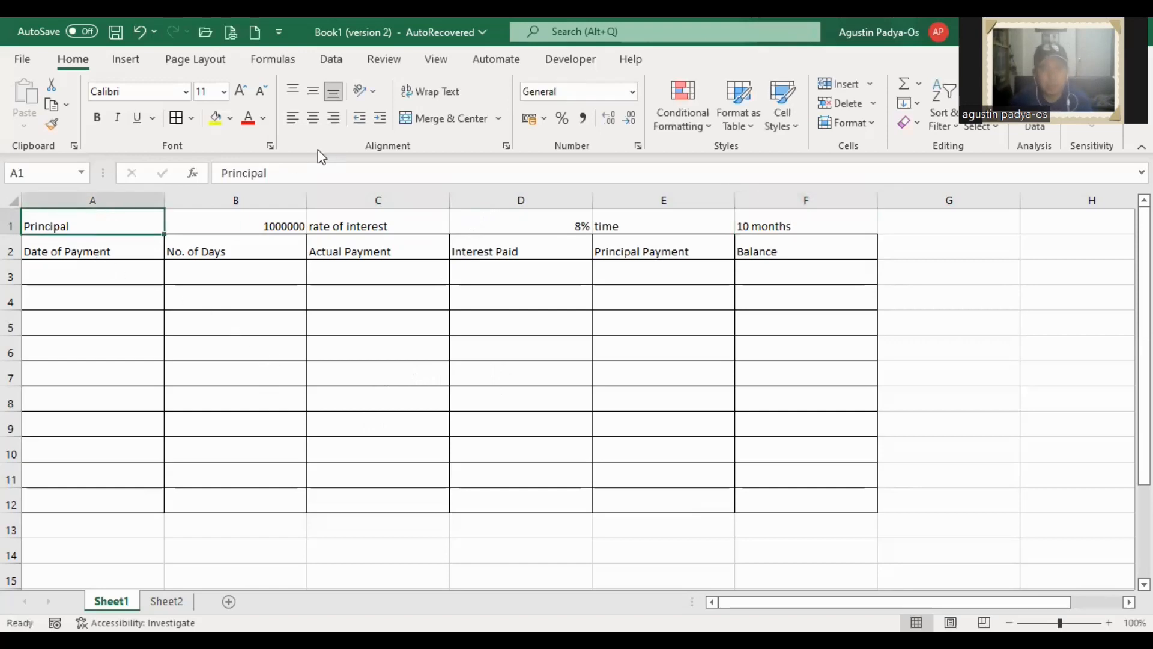
left_click(334, 117)
left_click(261, 220)
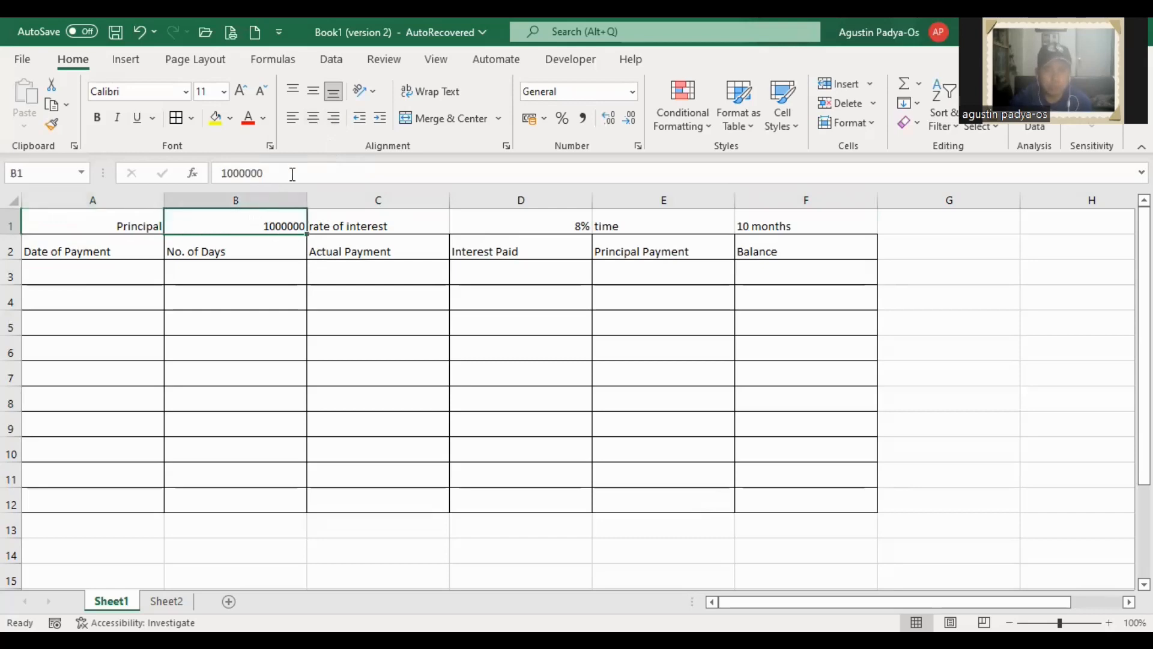
left_click(310, 121)
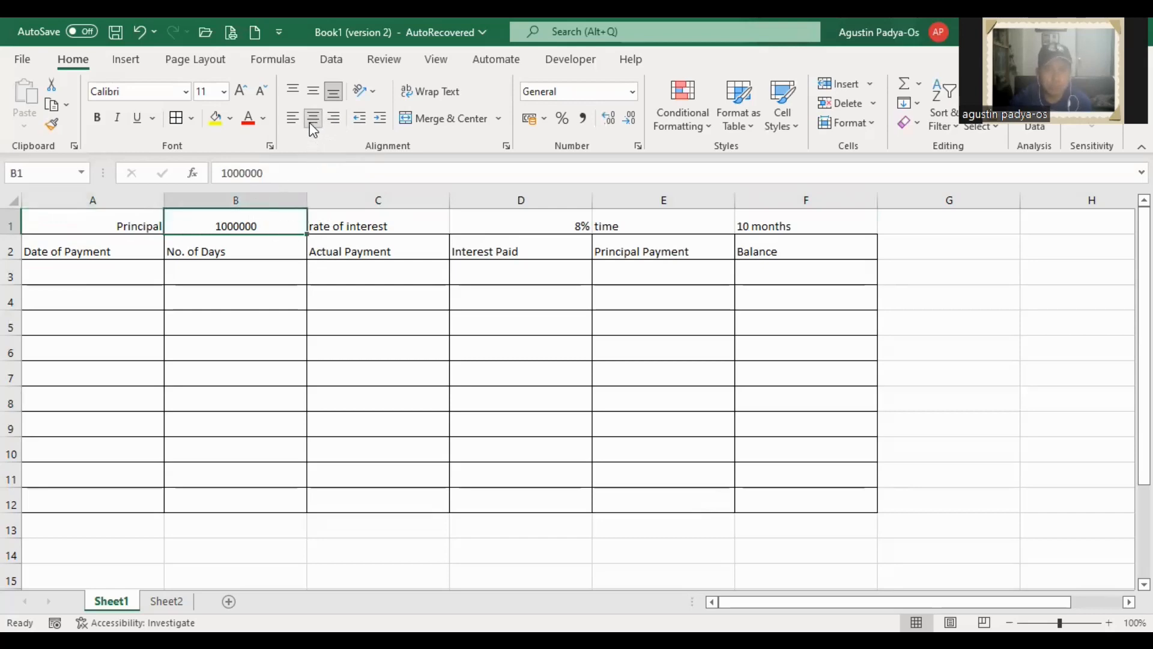
left_click(400, 226)
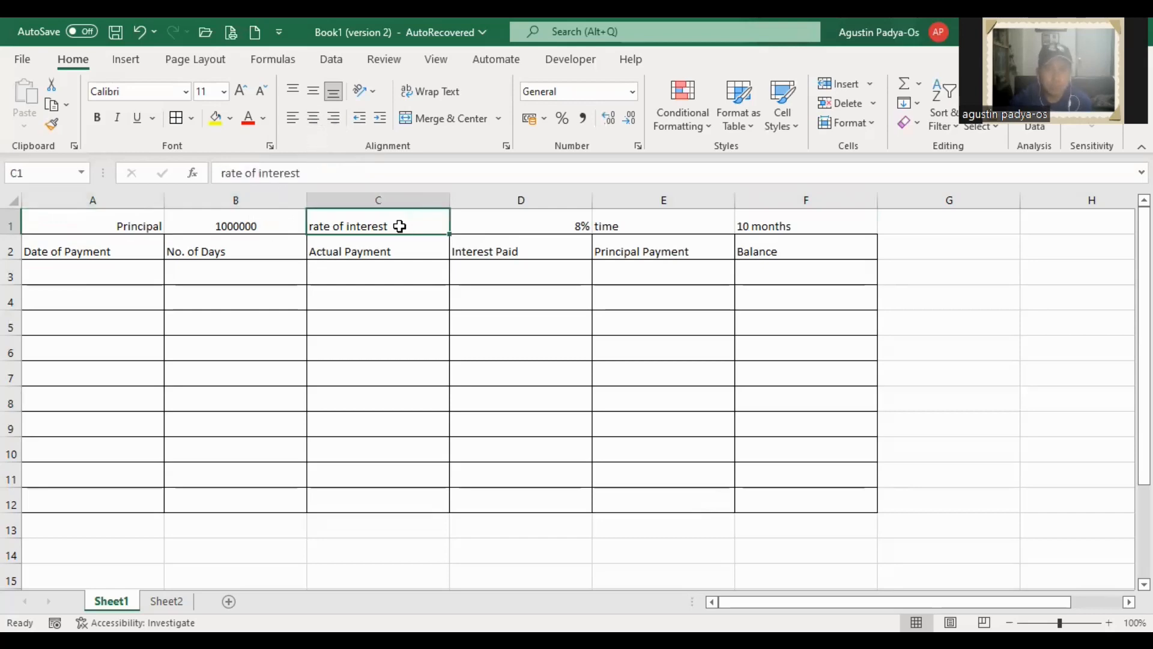
left_click(334, 118)
left_click(558, 227)
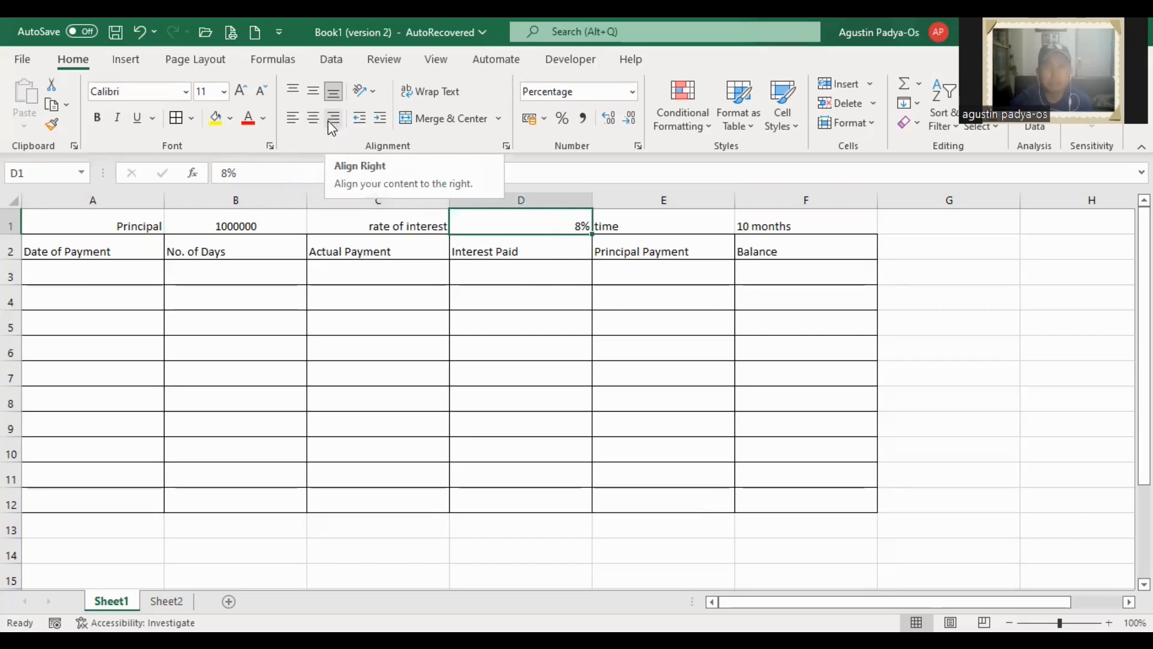
left_click(313, 118)
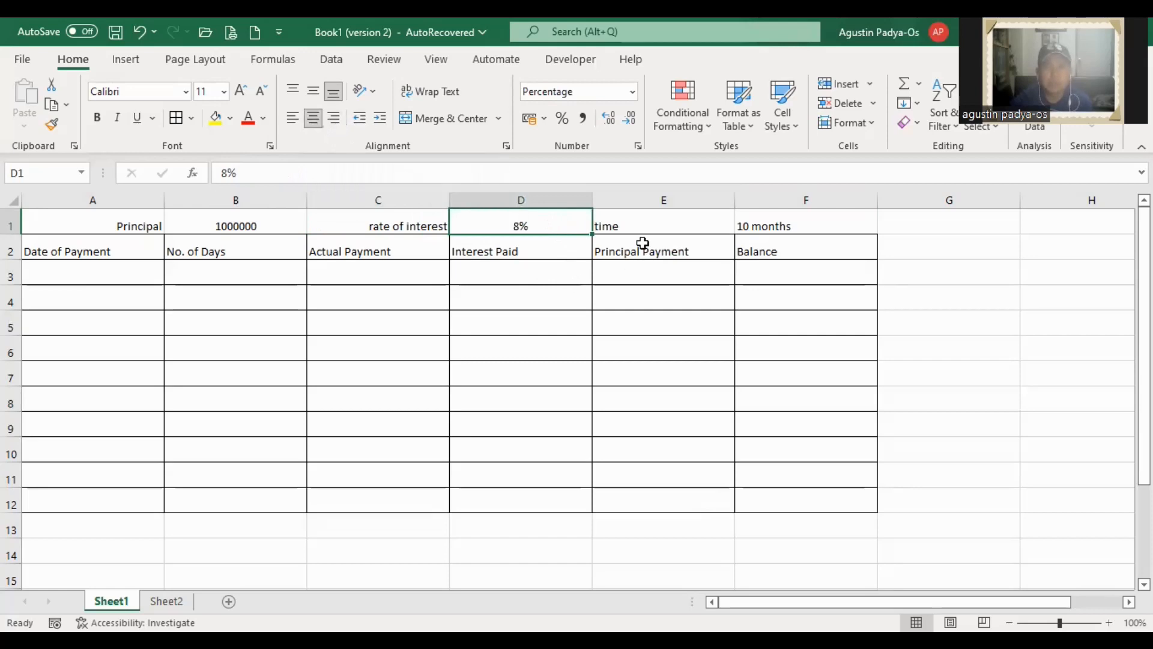
left_click(614, 220)
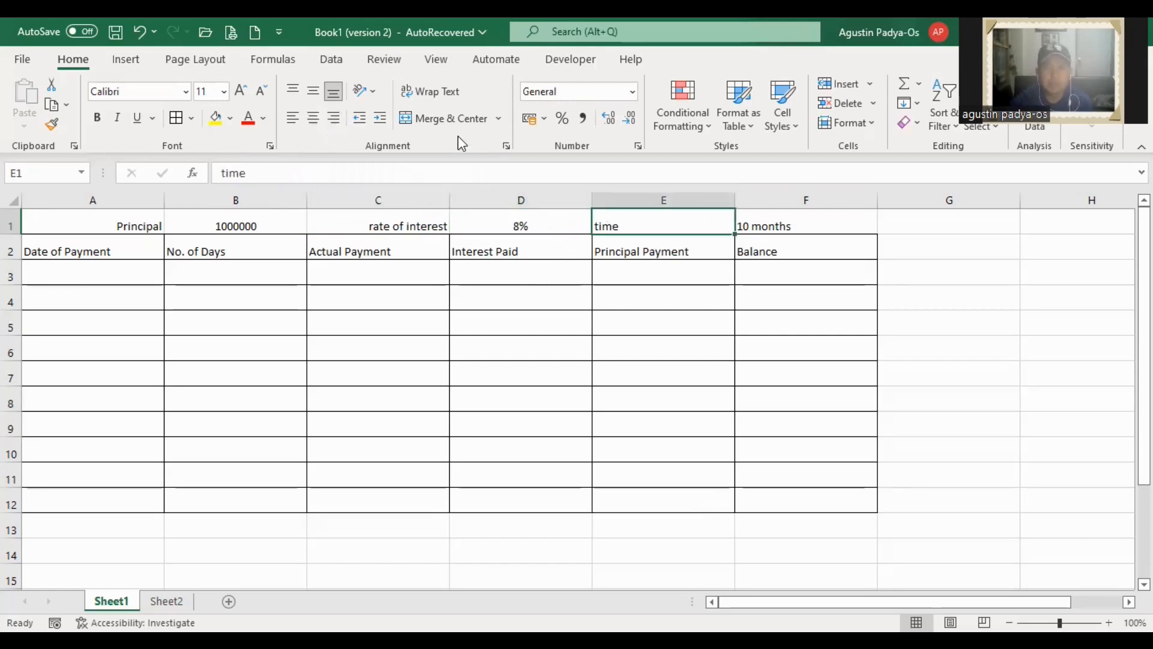
left_click(334, 118)
left_click(770, 225)
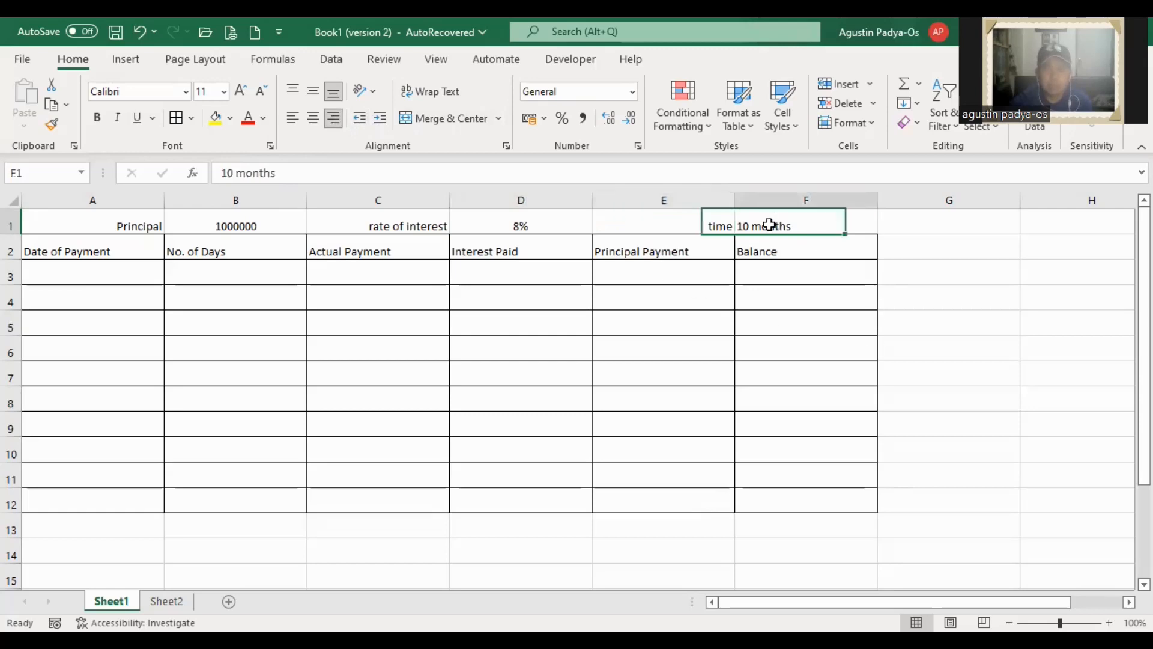
left_click(316, 119)
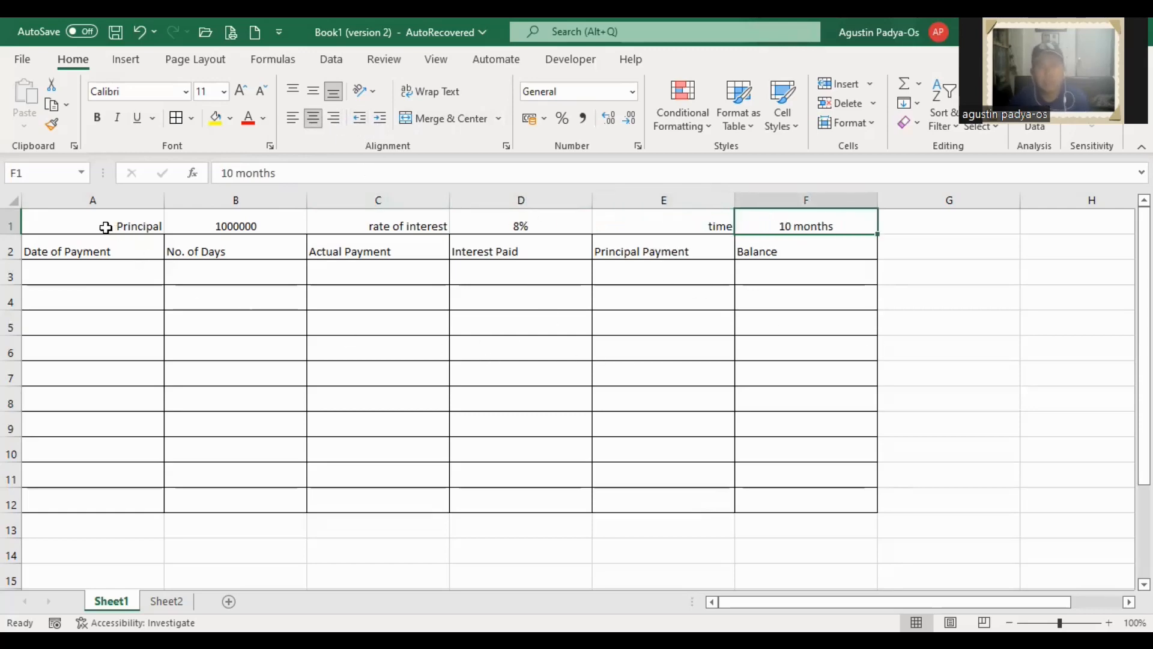
Fill the loan details row A1:F1 with a light gold theme color
left_click_drag(97, 224, 789, 225)
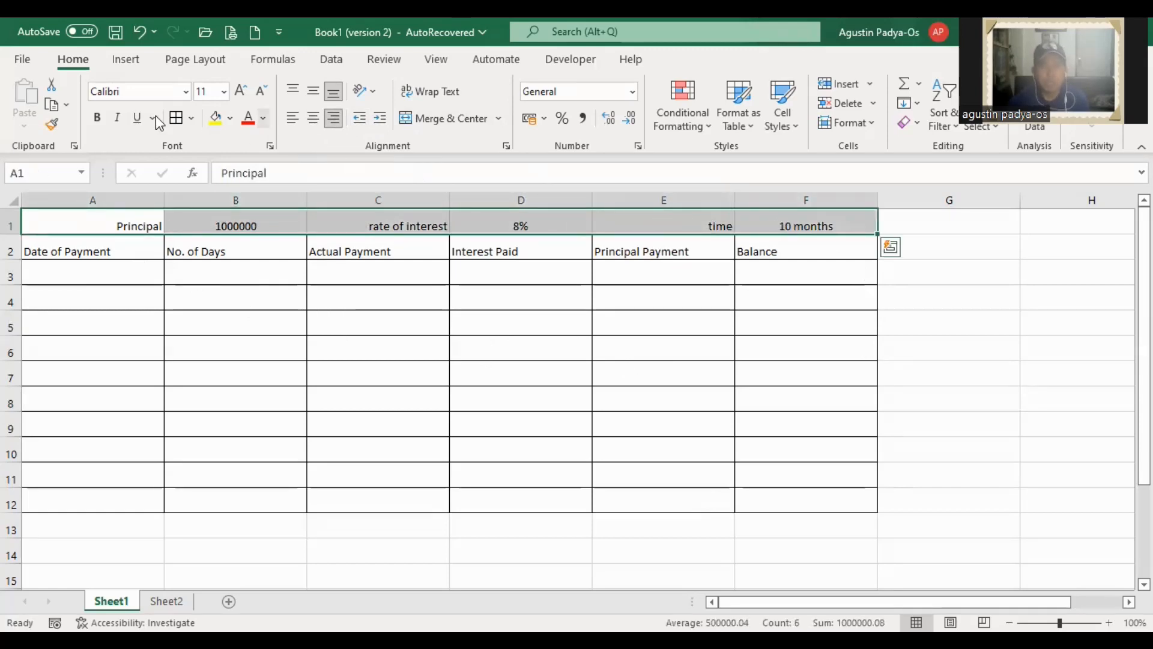
left_click(229, 122)
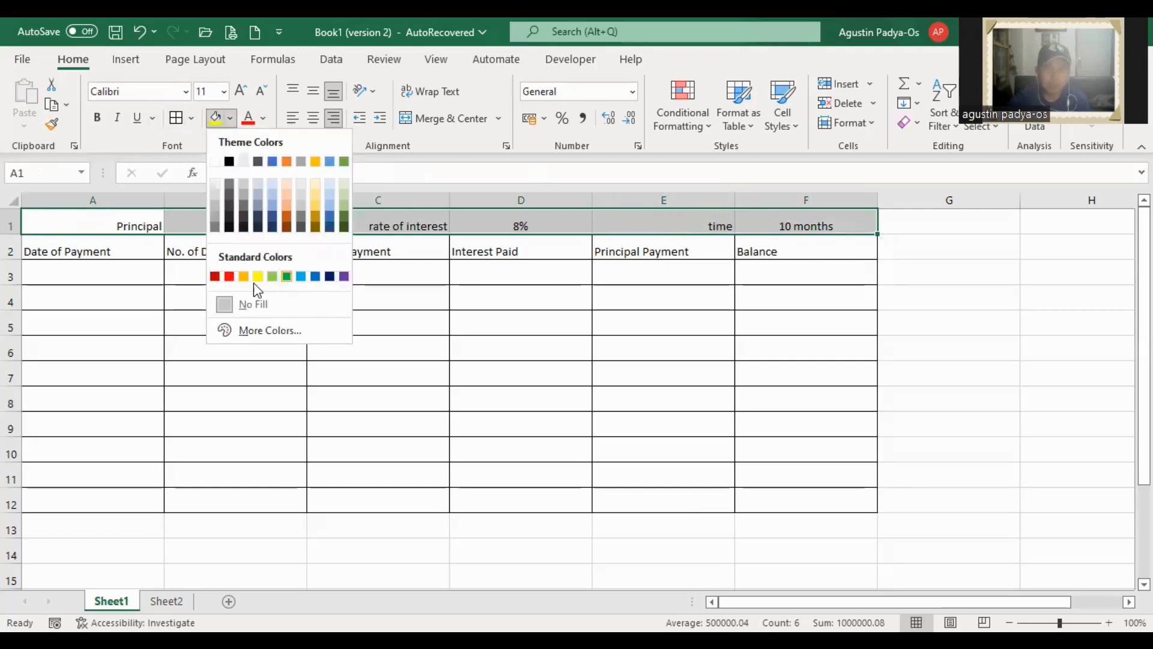
left_click(315, 186)
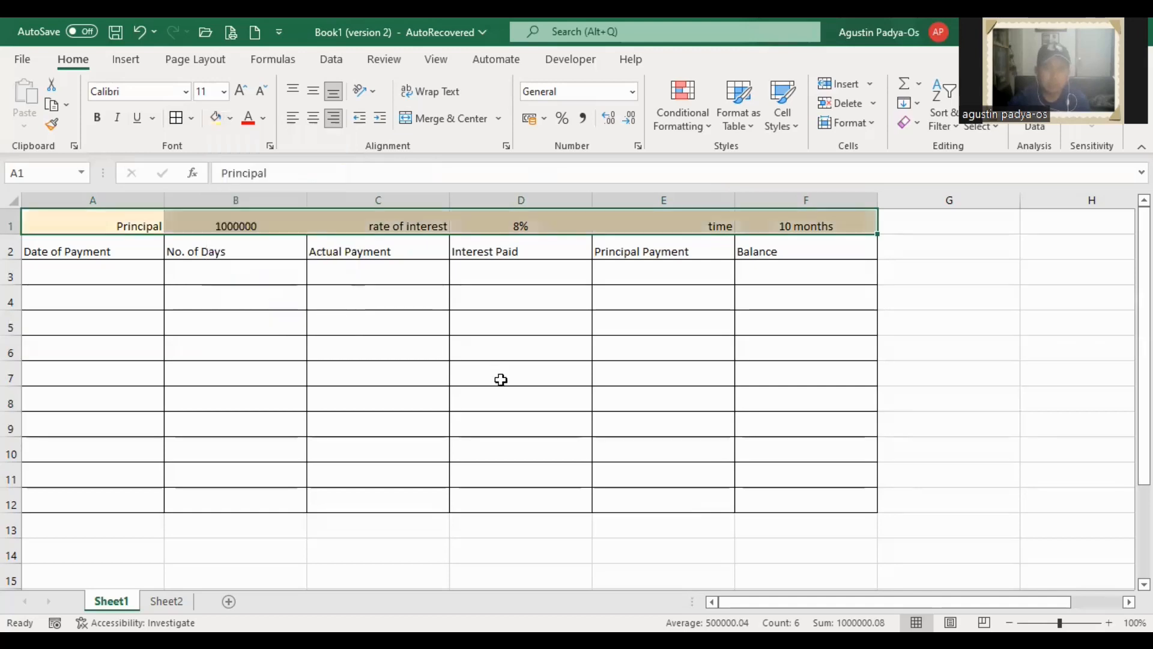
left_click(496, 381)
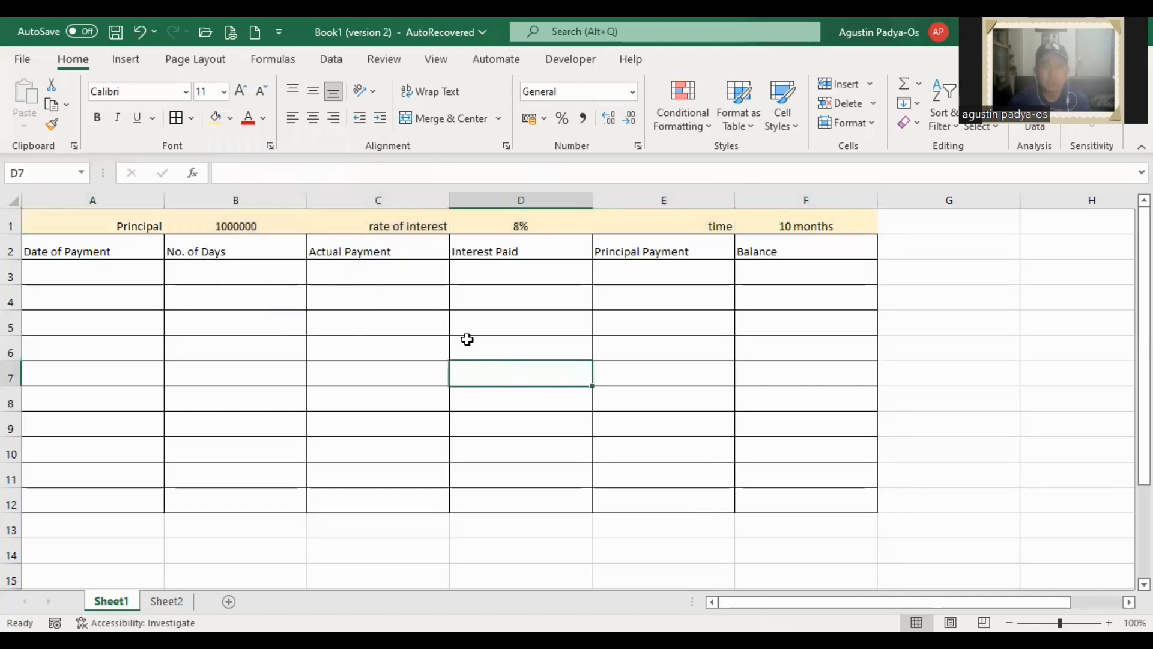
left_click(116, 225)
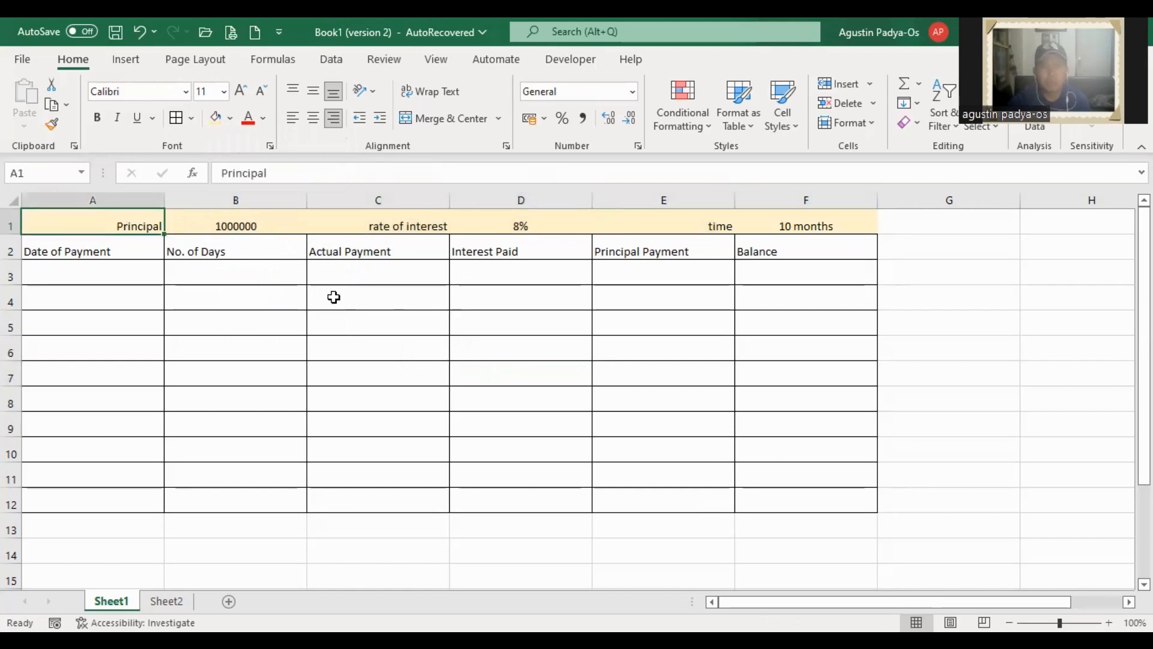
left_click_drag(108, 224, 777, 227)
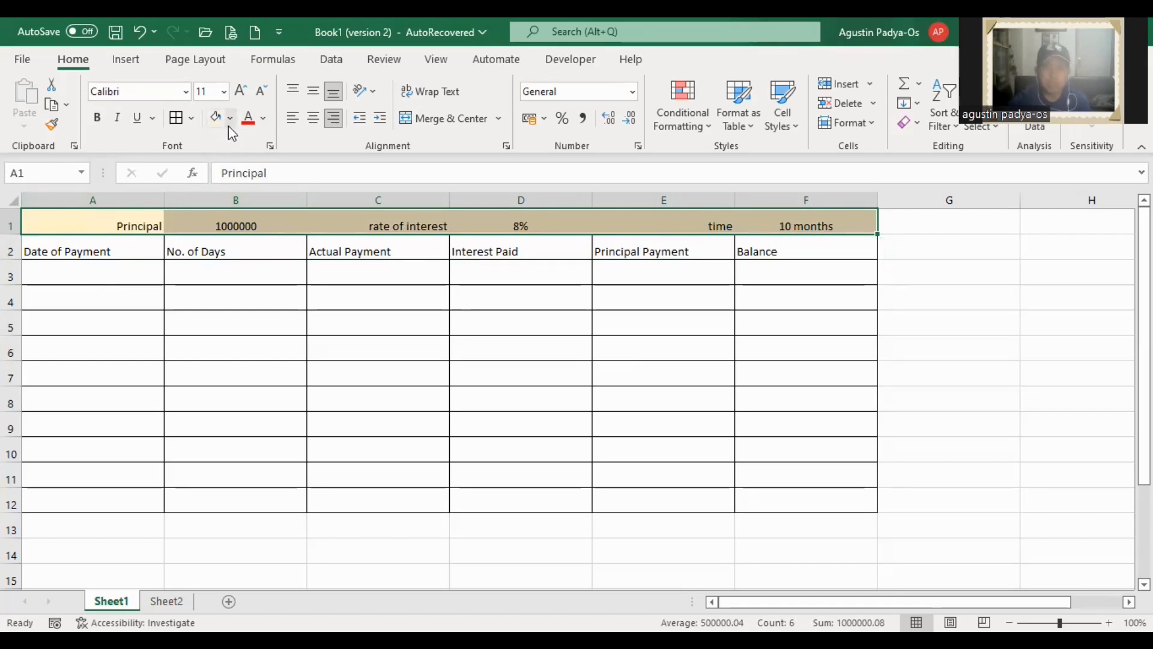
left_click(219, 223)
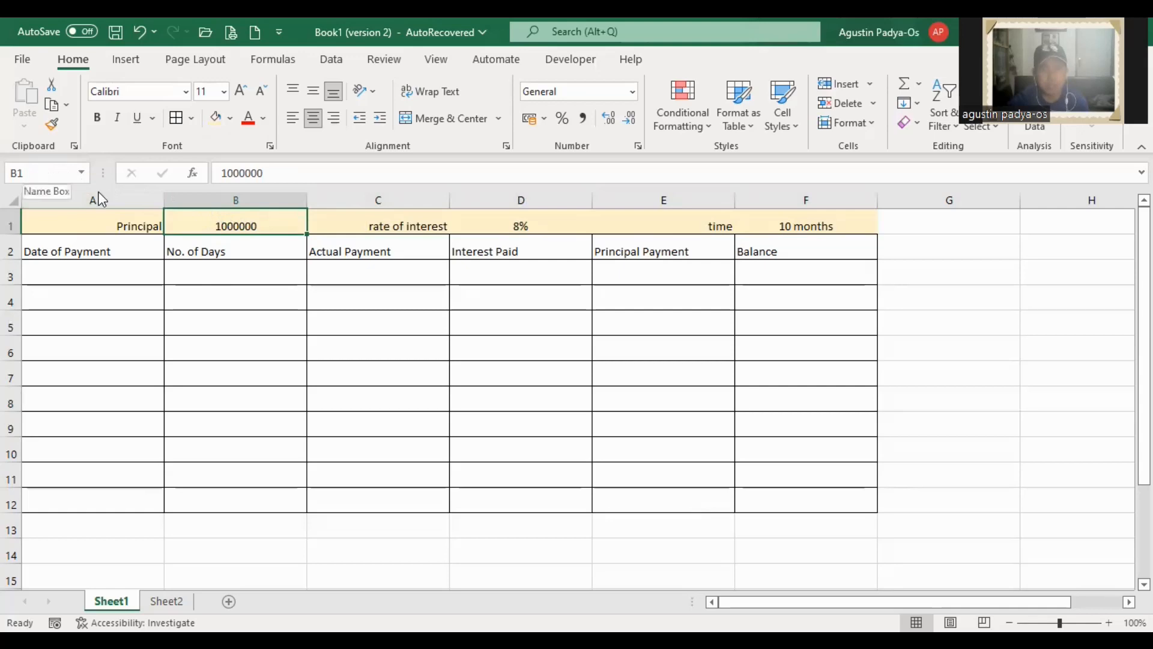
left_click(537, 226)
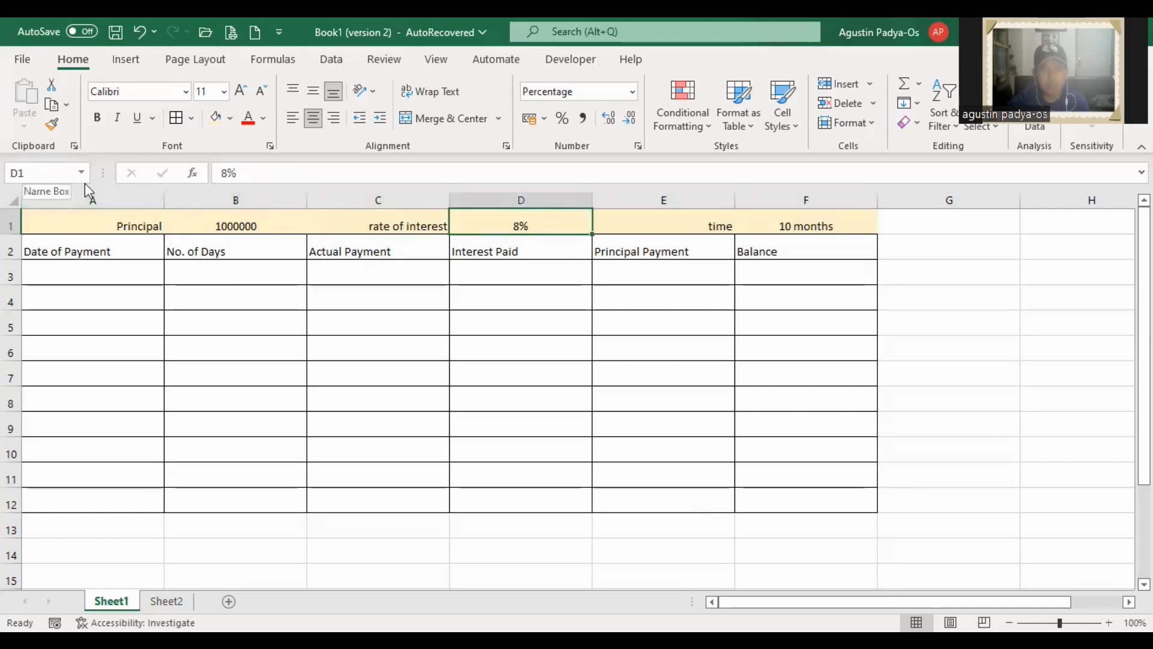
left_click(812, 226)
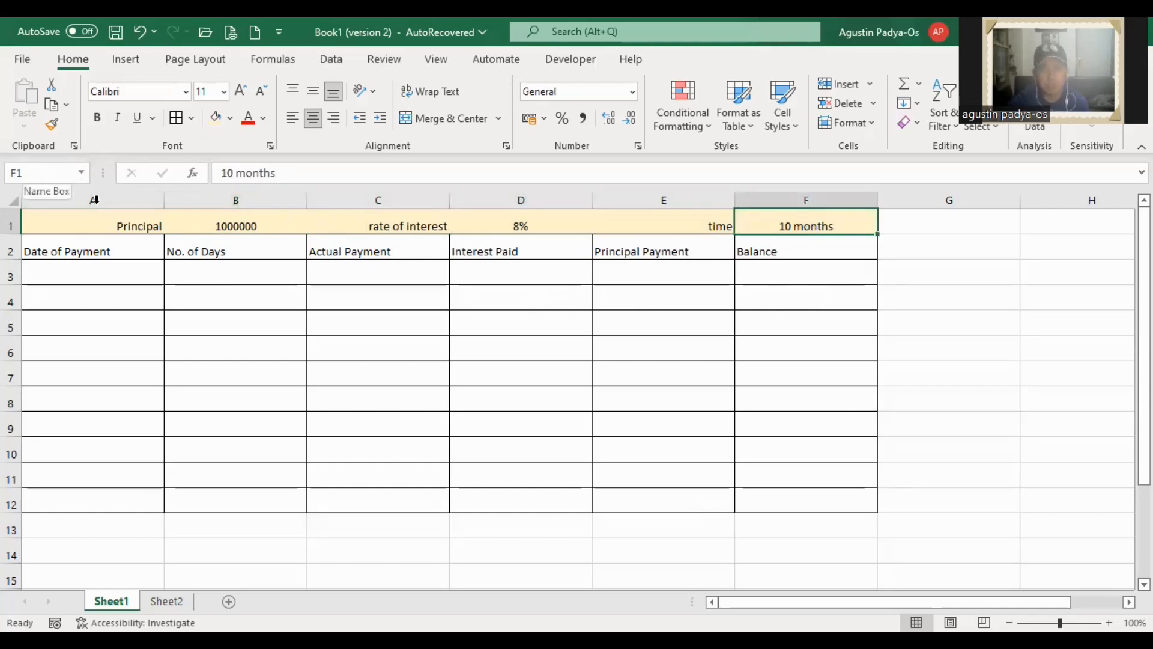
left_click(276, 325)
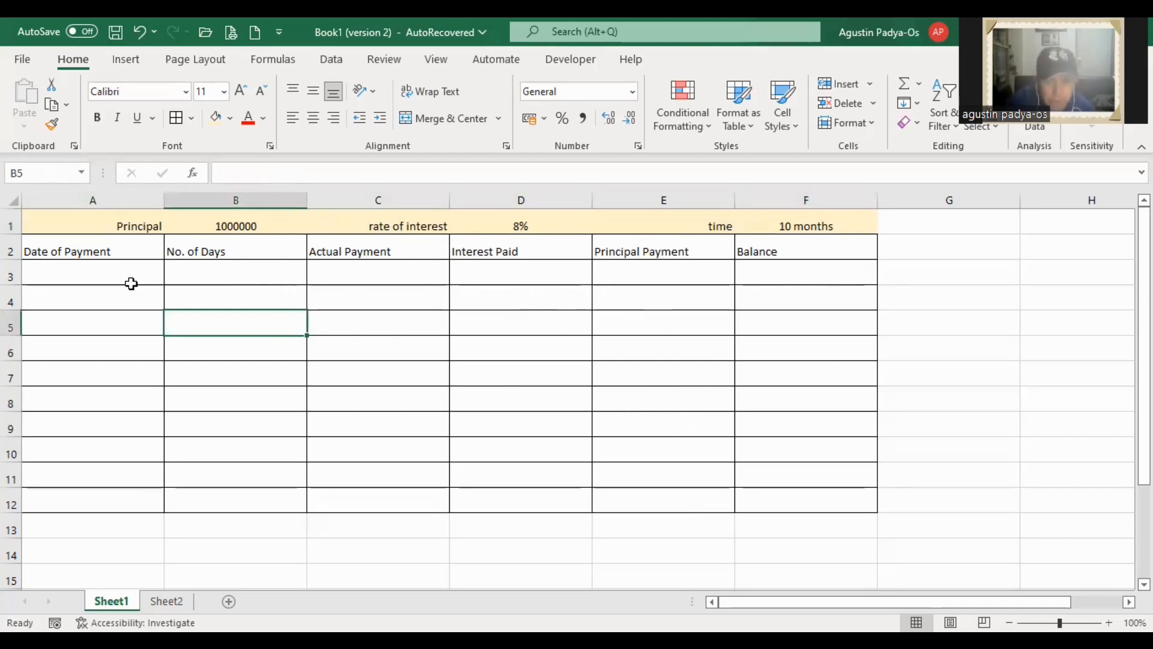
Center the column headings in cells A2:F2, from Date of Payment to Balance
left_click_drag(85, 253, 808, 257)
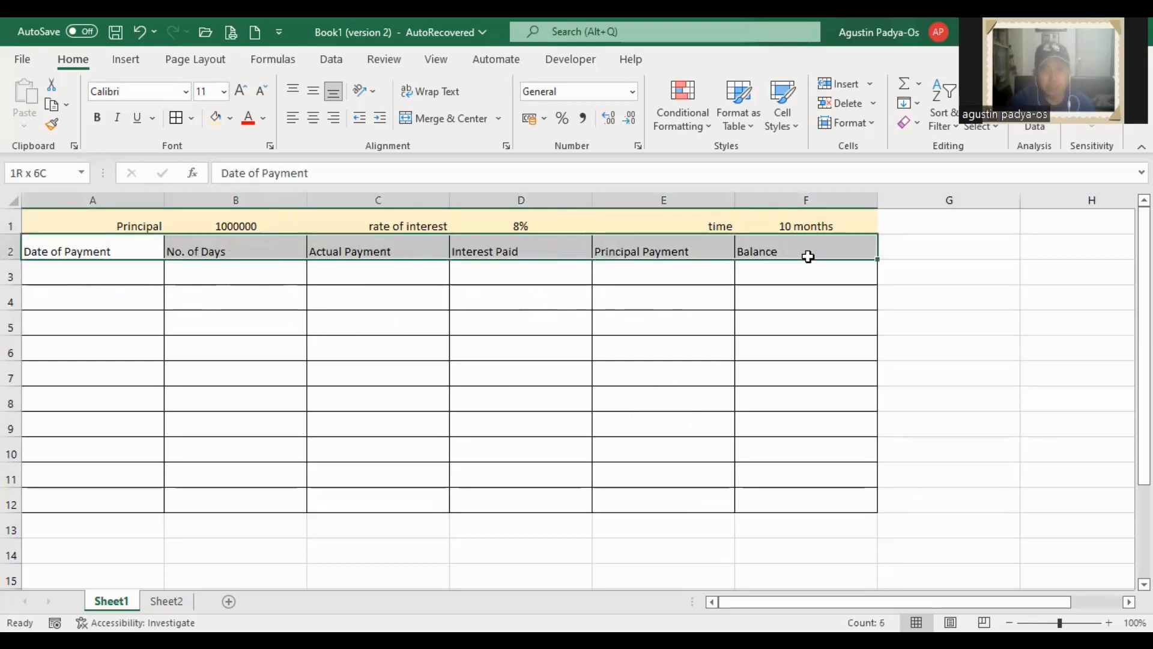
left_click(313, 119)
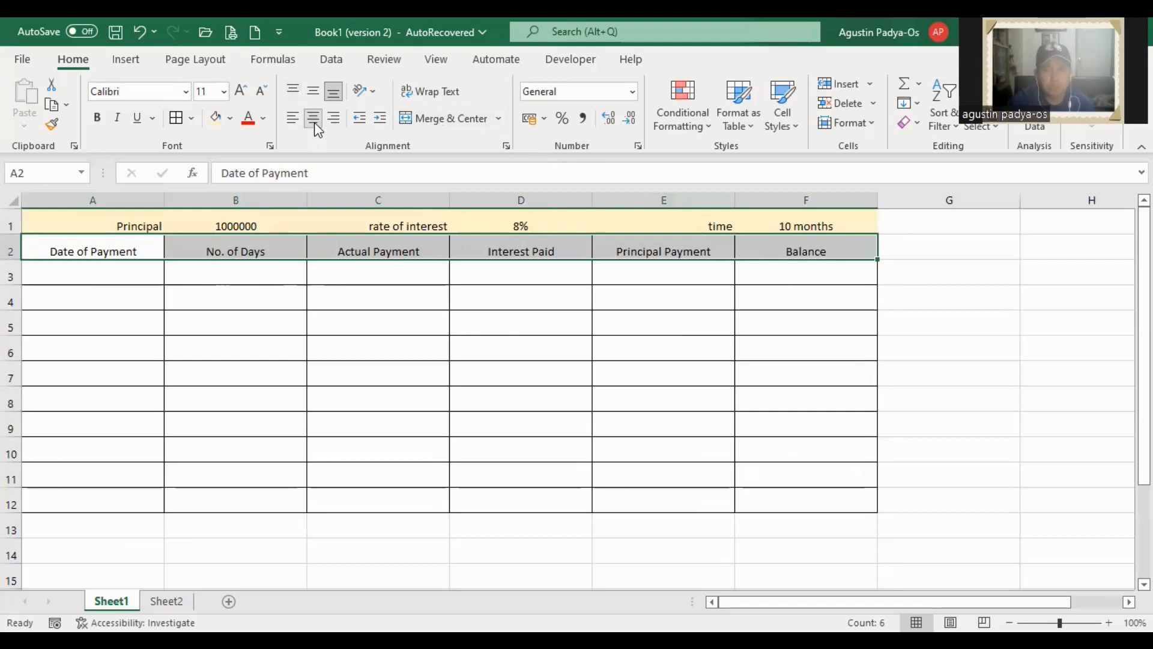
left_click(360, 394)
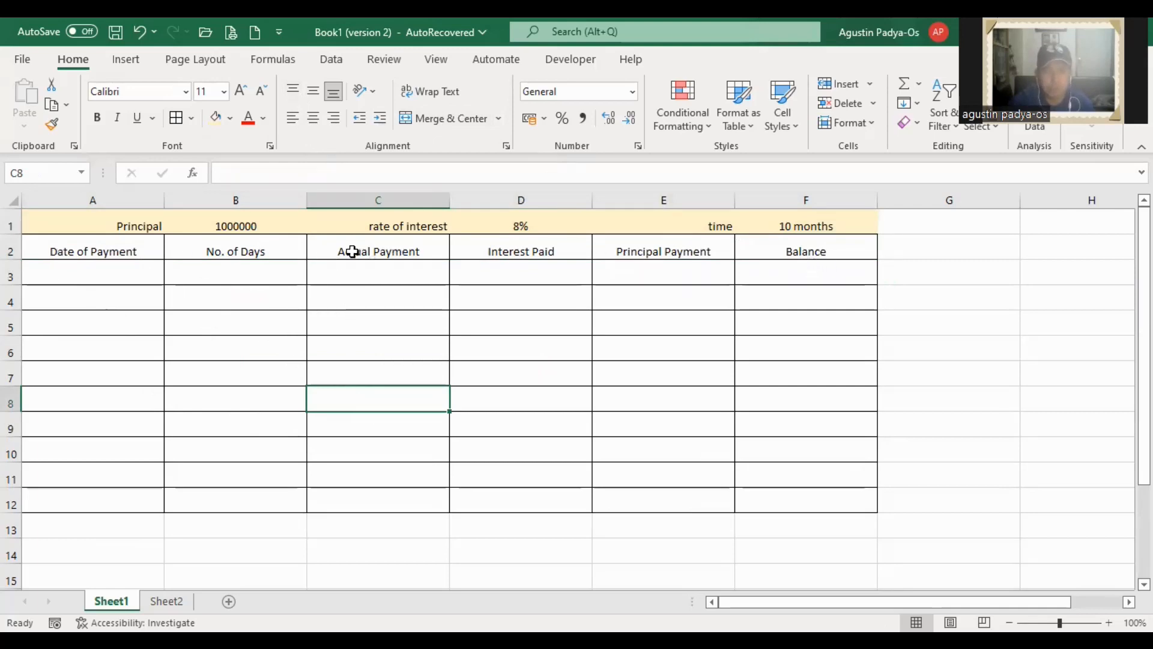
Try right and left alignment on the column headings in A2:F2, and center them again
left_click_drag(96, 253, 781, 253)
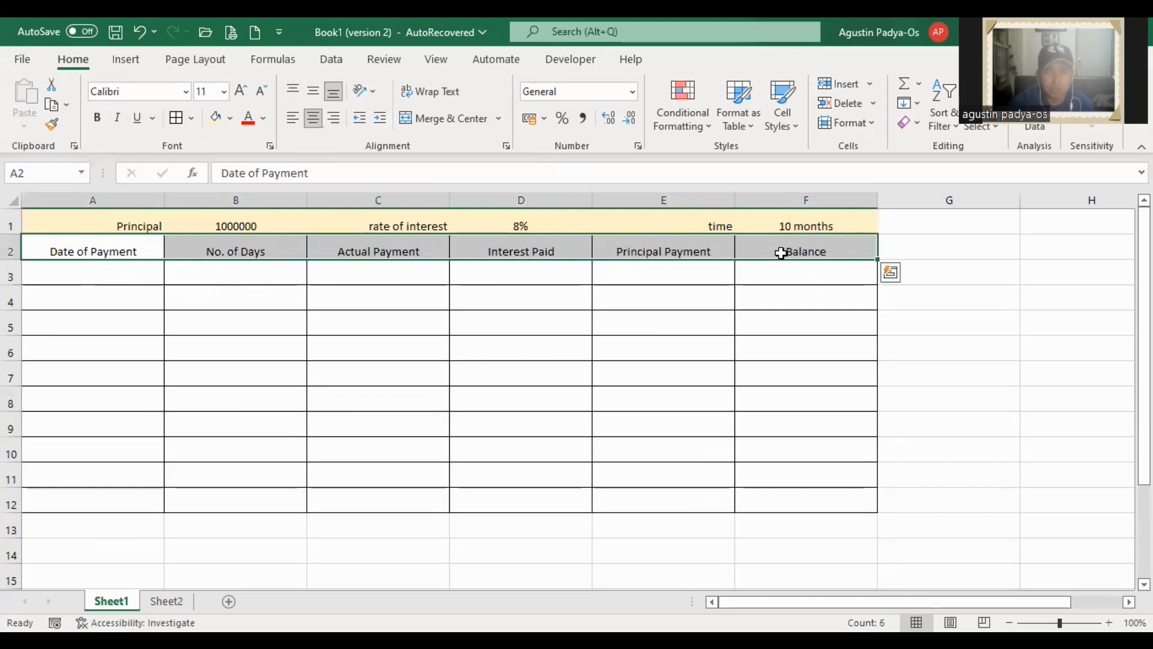
left_click(333, 122)
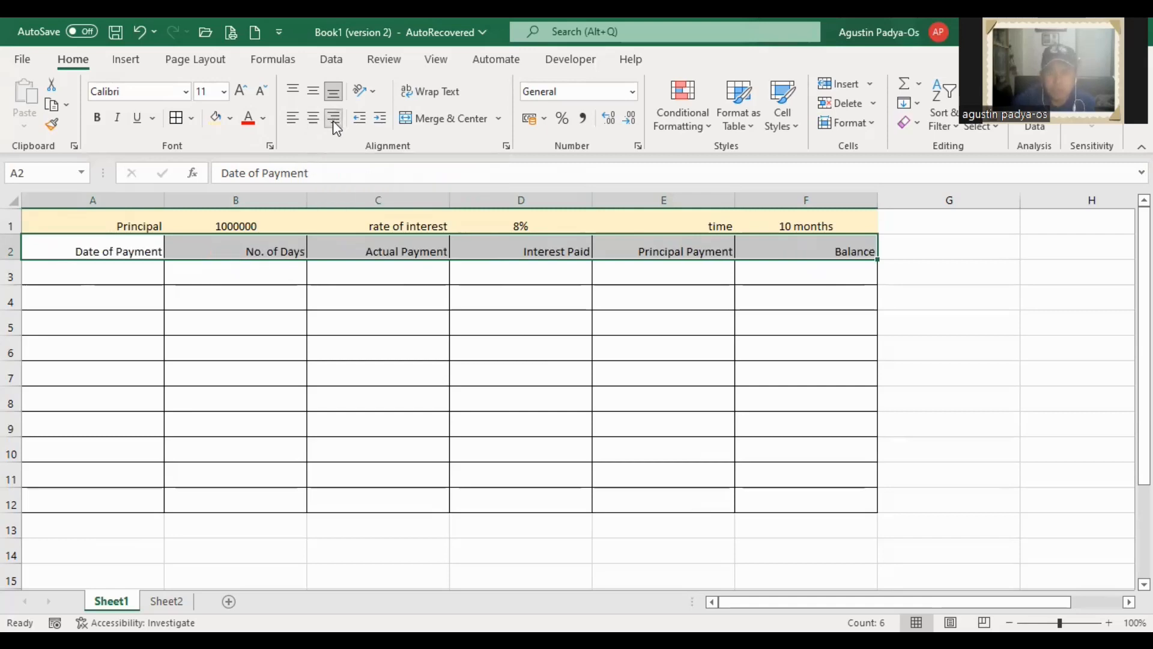
left_click(294, 123)
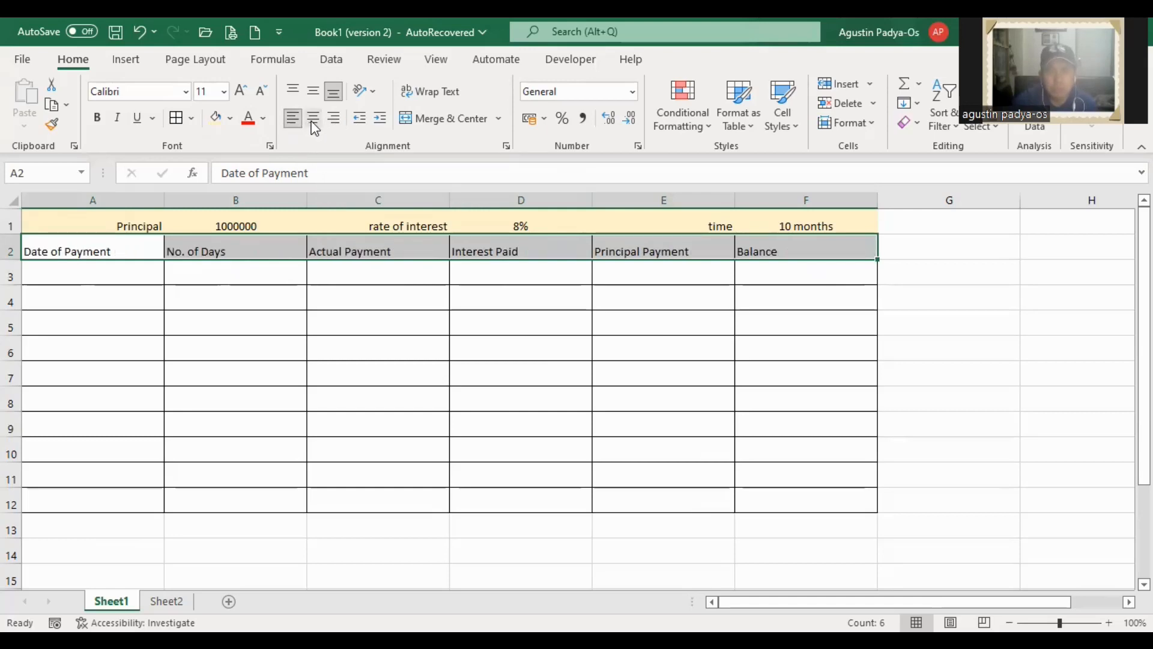
left_click(312, 120)
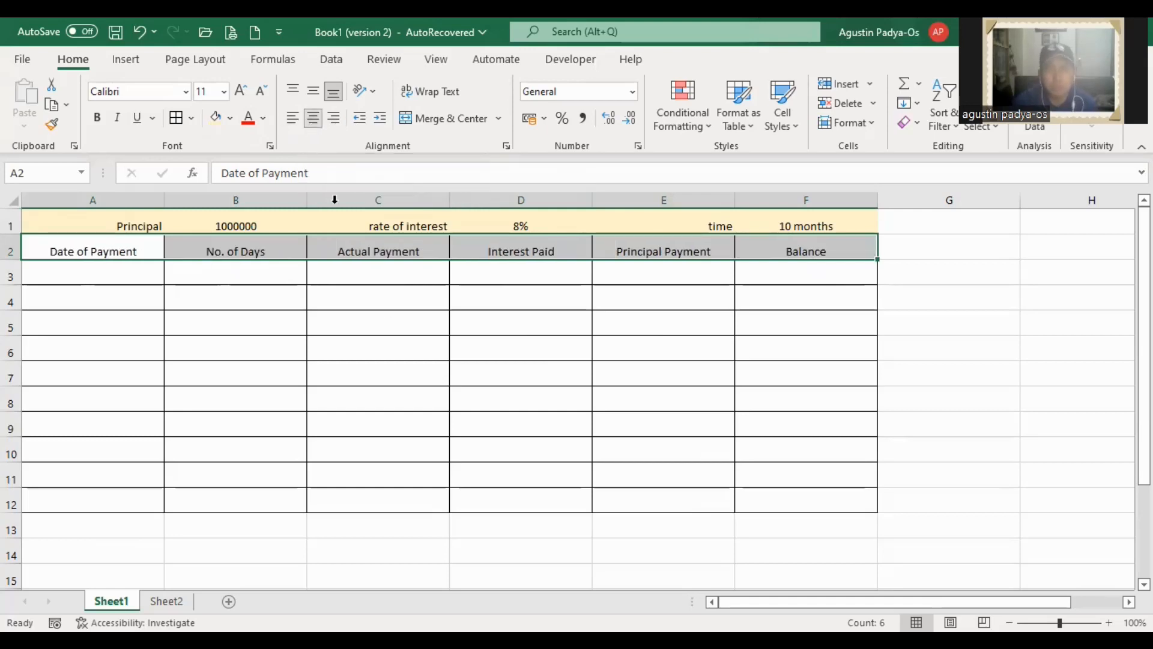
left_click(460, 392)
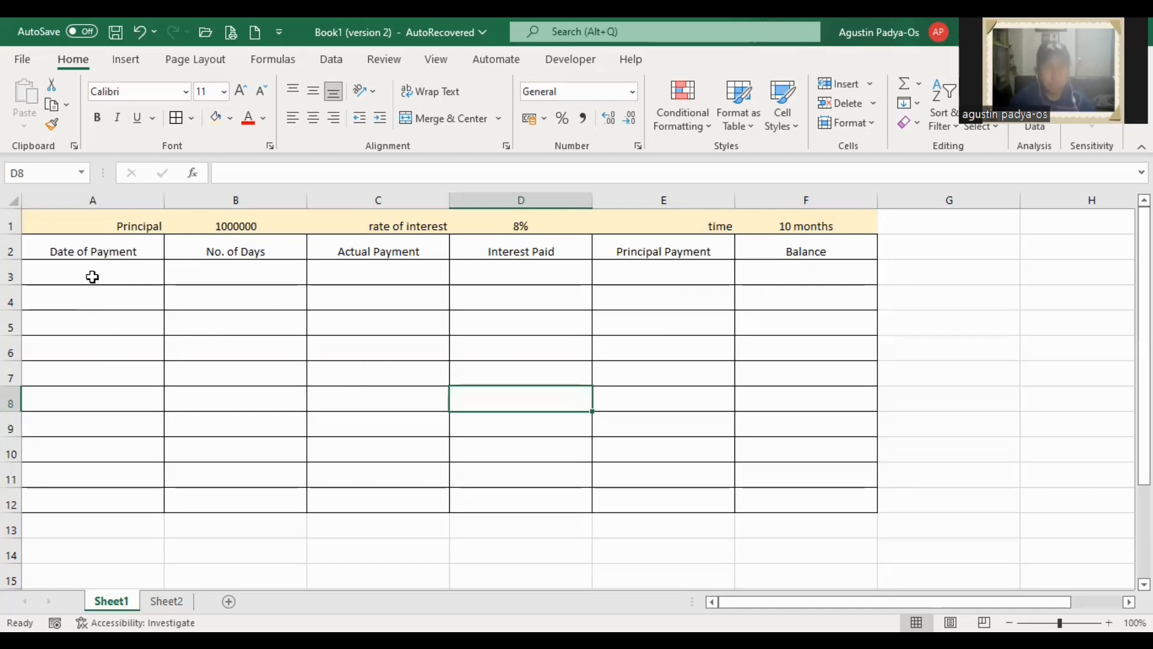
Enter the starting date "December 9, 2022" in cell A3 under Date of Payment
left_click(92, 276)
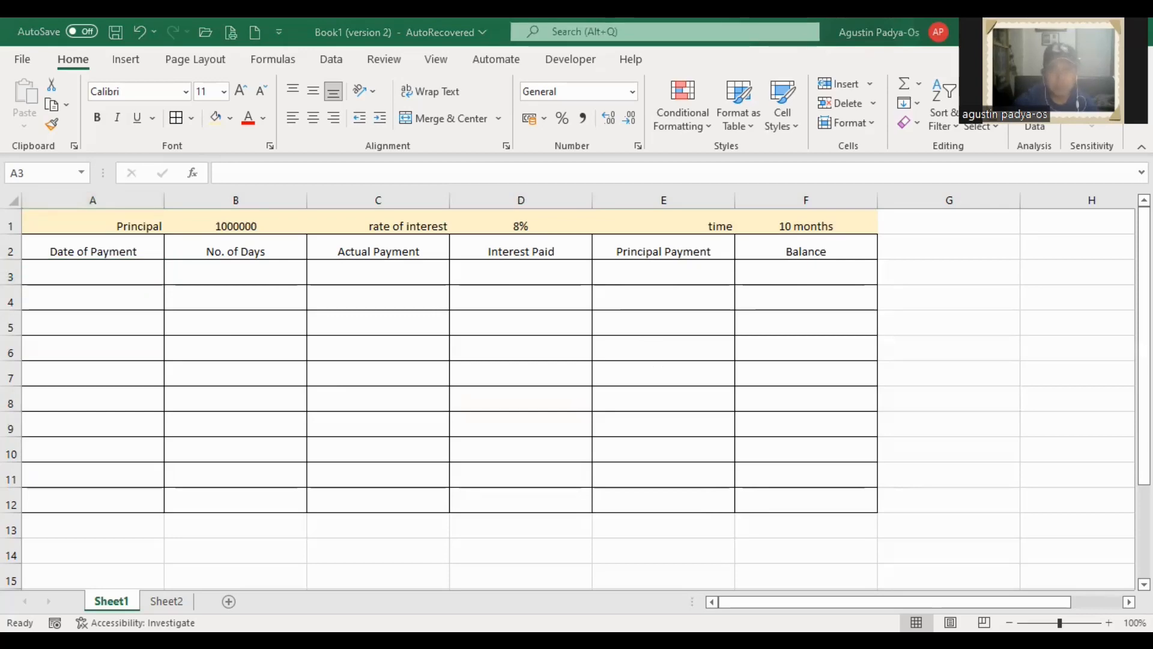
left_click(263, 374)
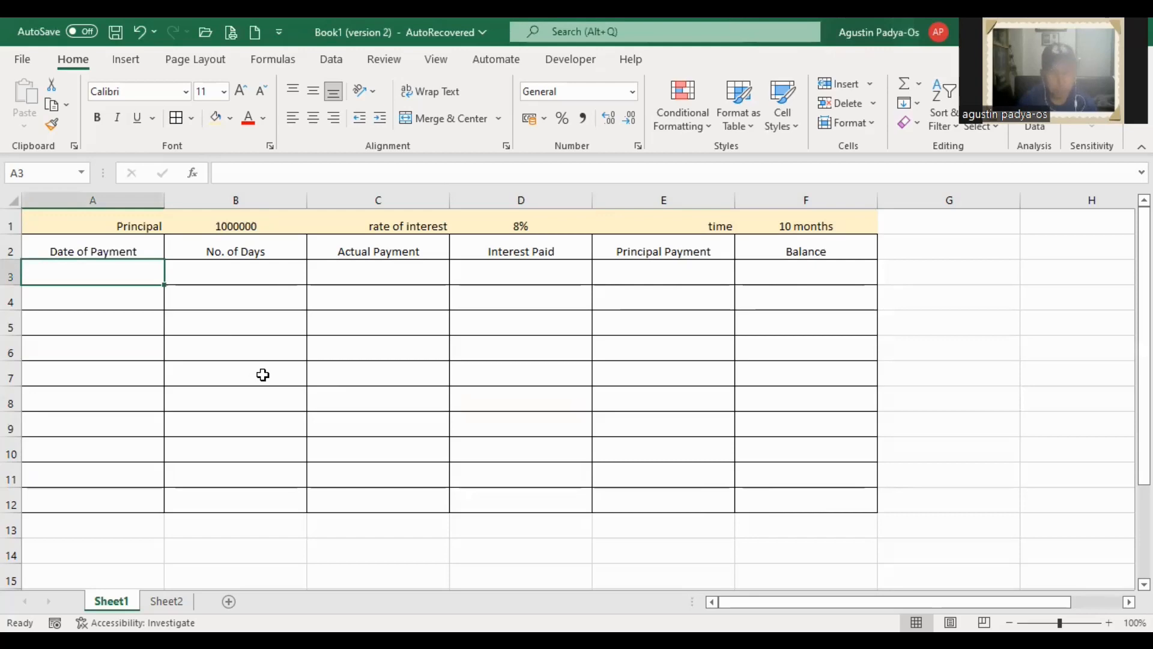
type("December 9")
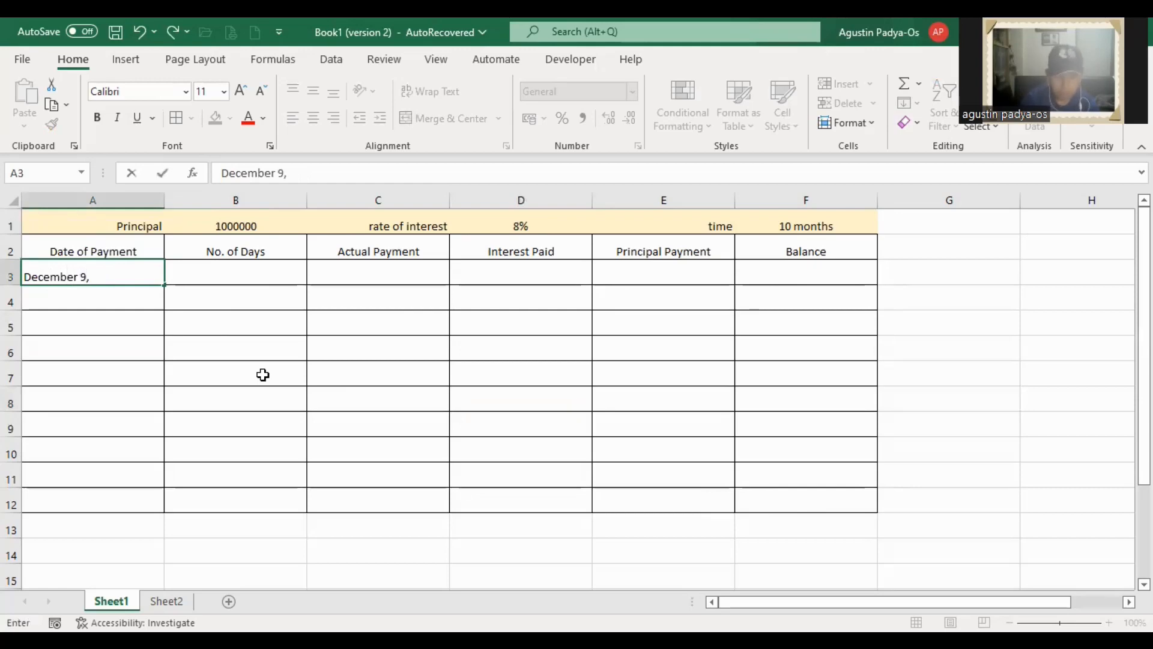
type(", 2022")
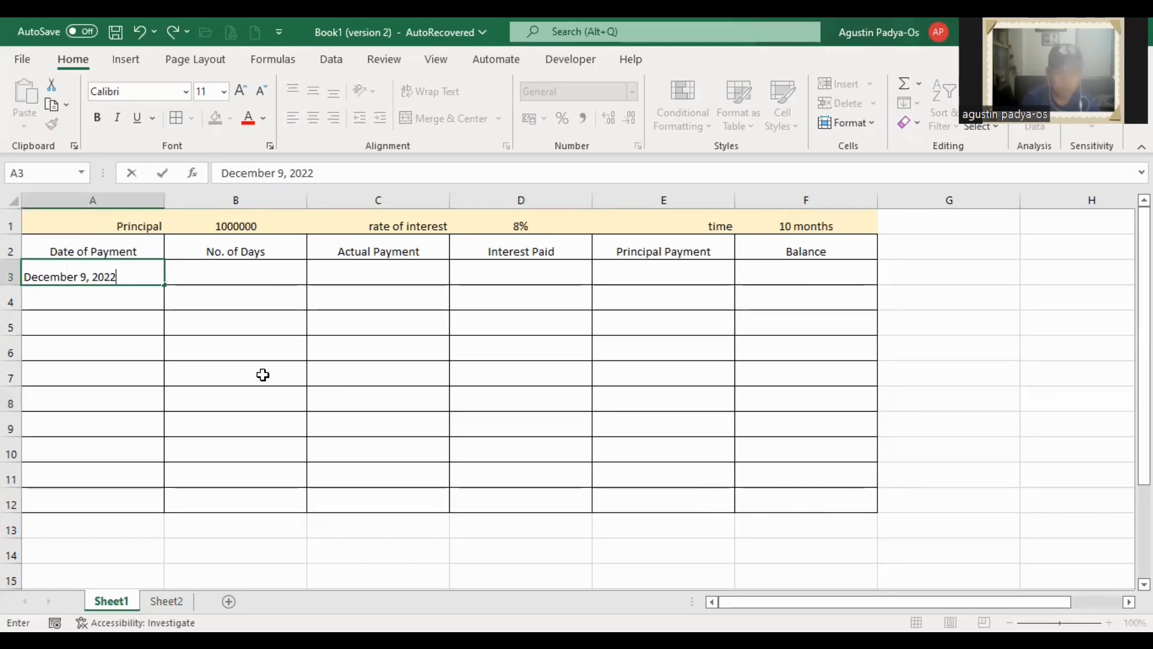
key("Return")
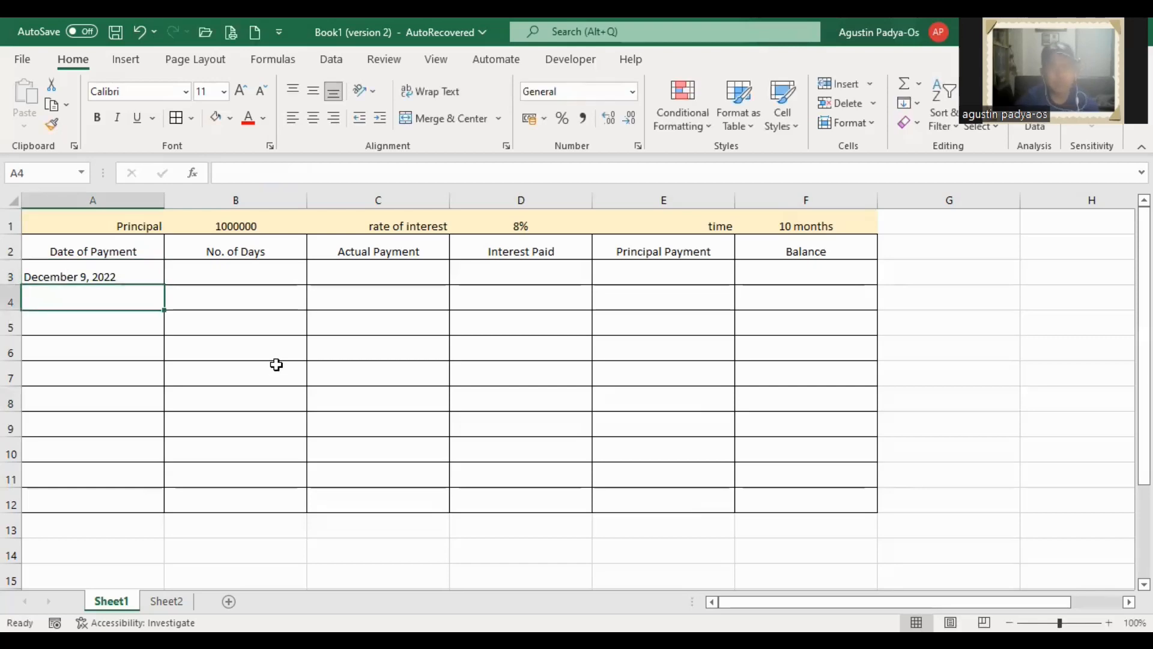
Enter the opening balance 1000000 in cell F3 of the December 9, 2022 row
left_click(151, 280)
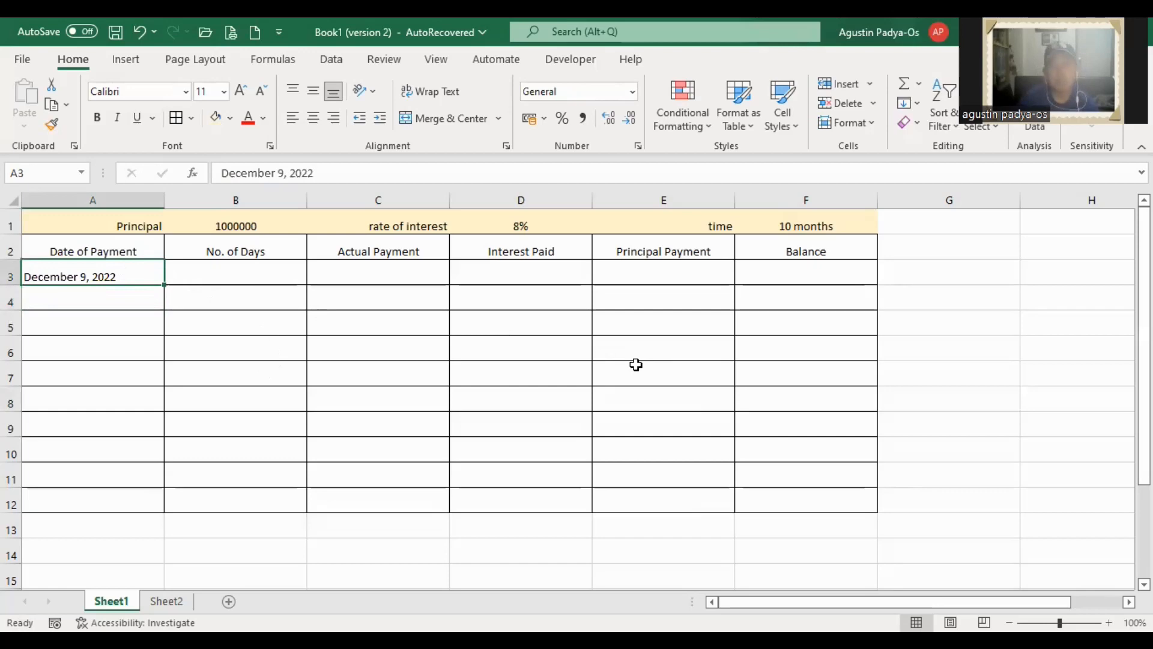
key("Right")
key("Right")
key("Right")
key("Right")
key("Right")
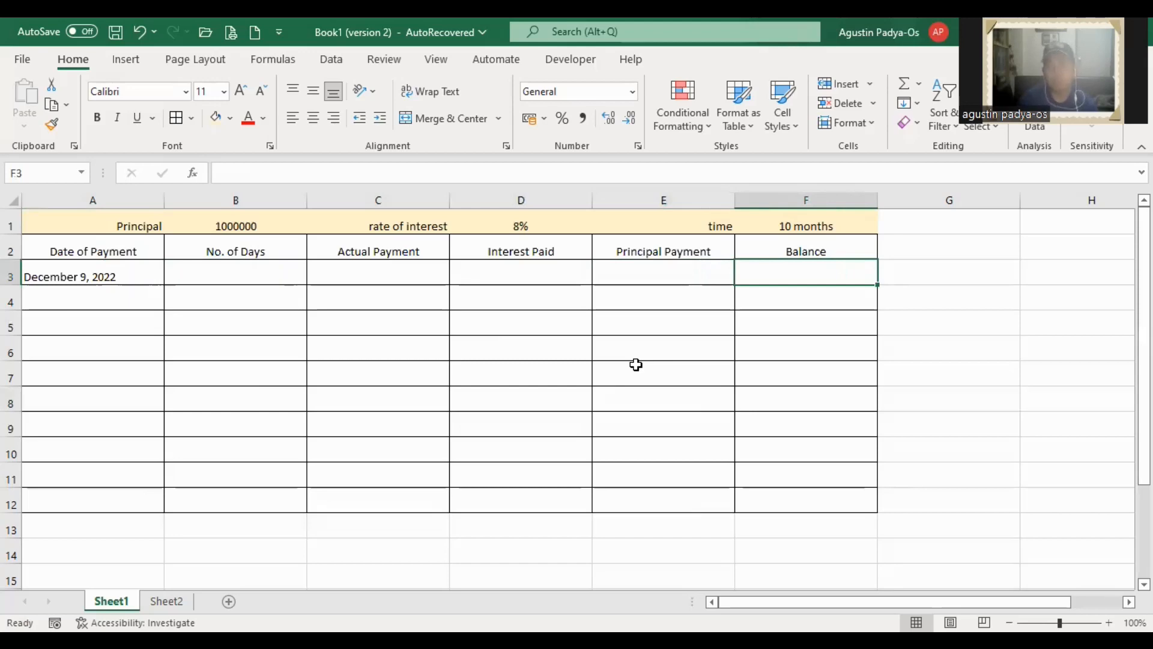
type("1")
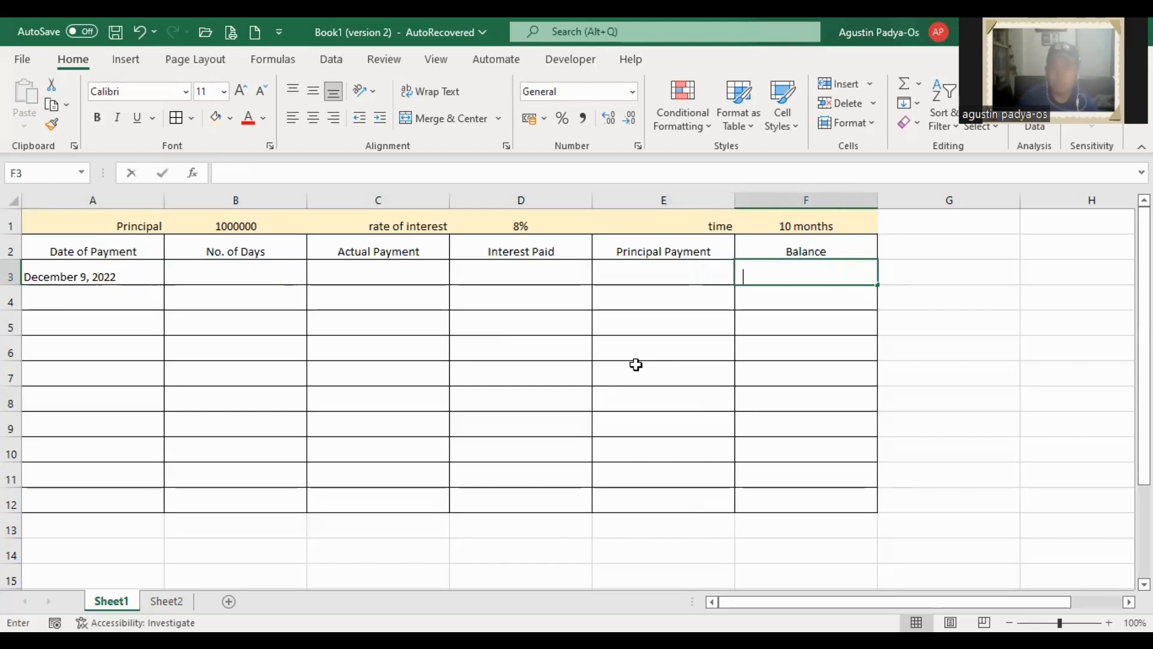
type("0")
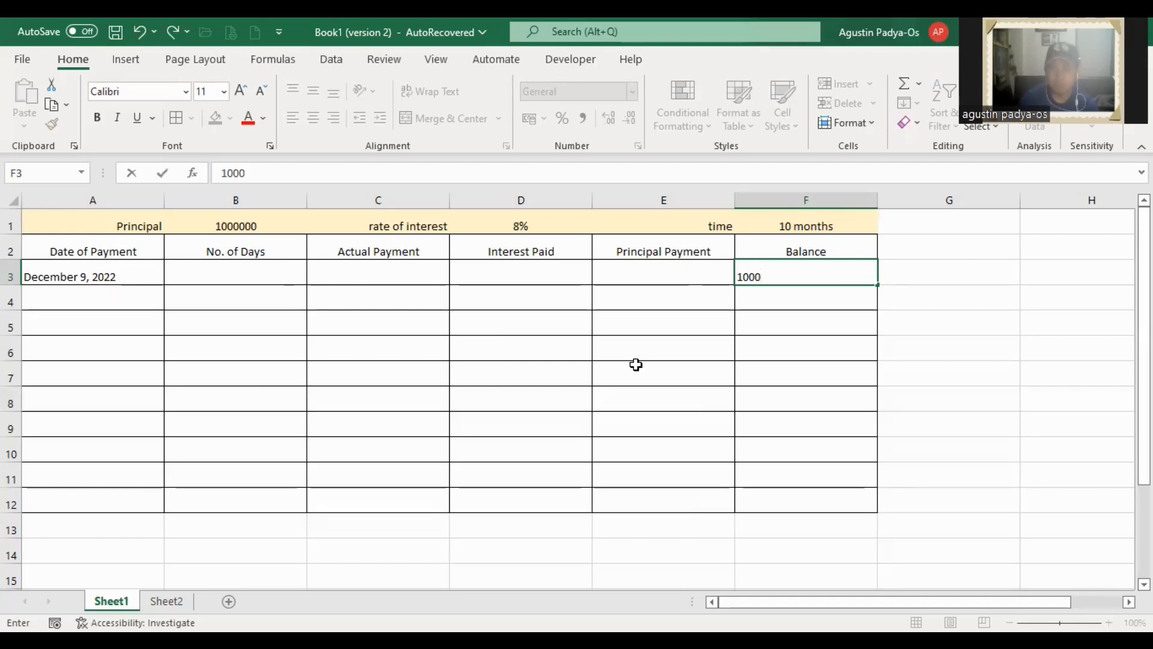
type("00")
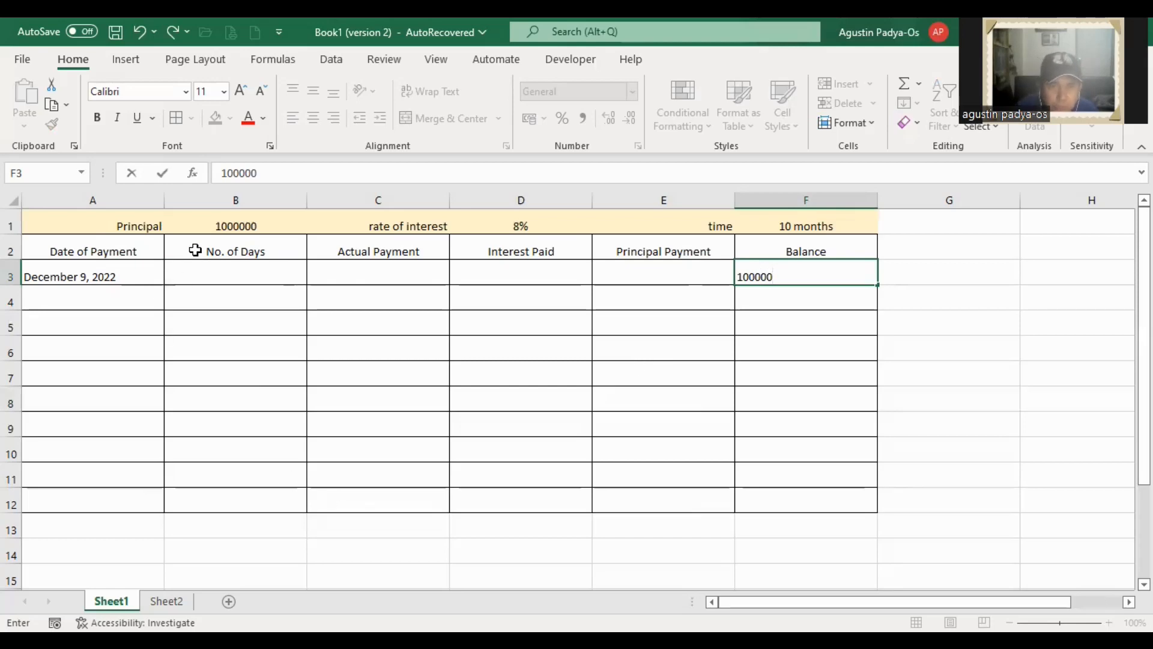
left_click(275, 169)
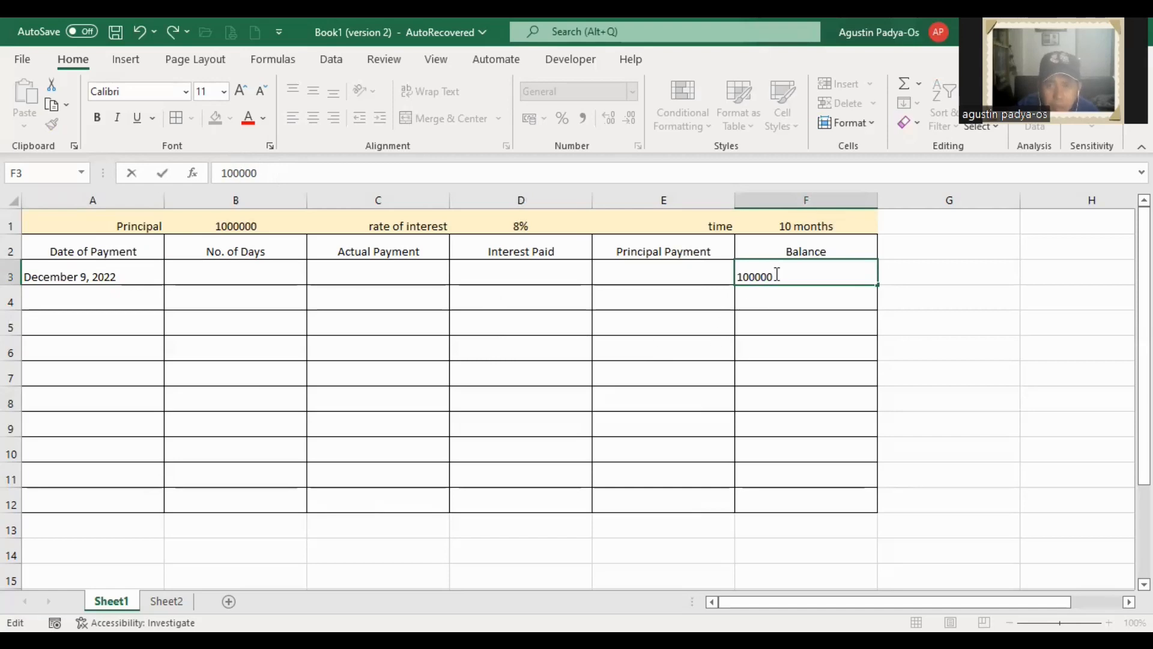
type("0")
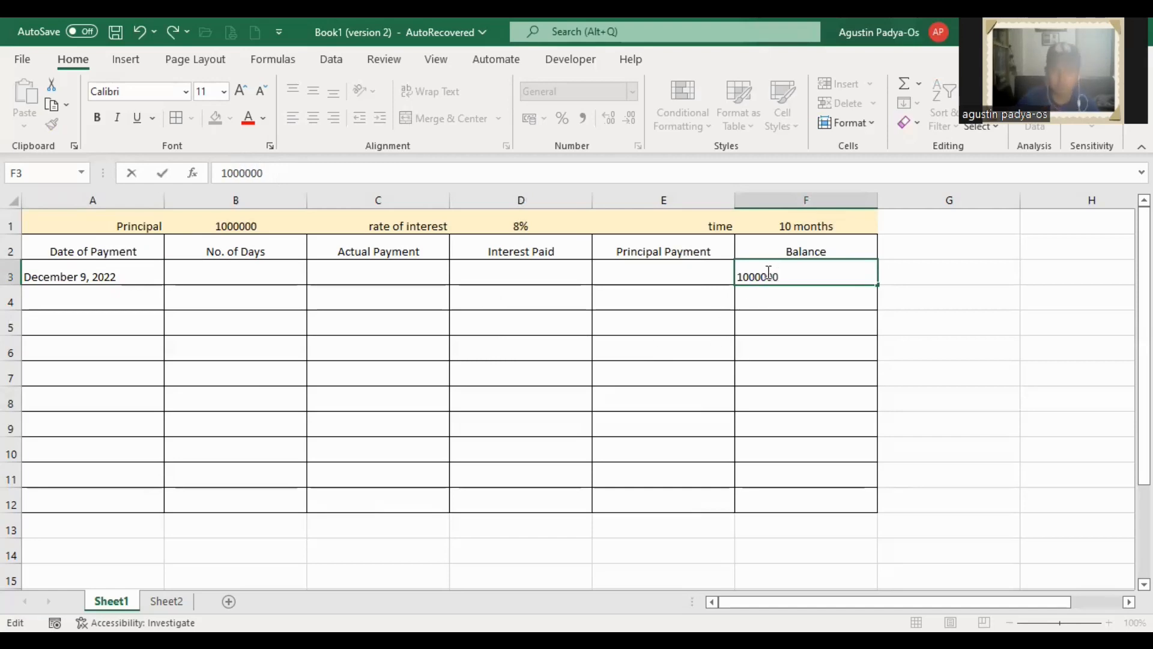
key("Return")
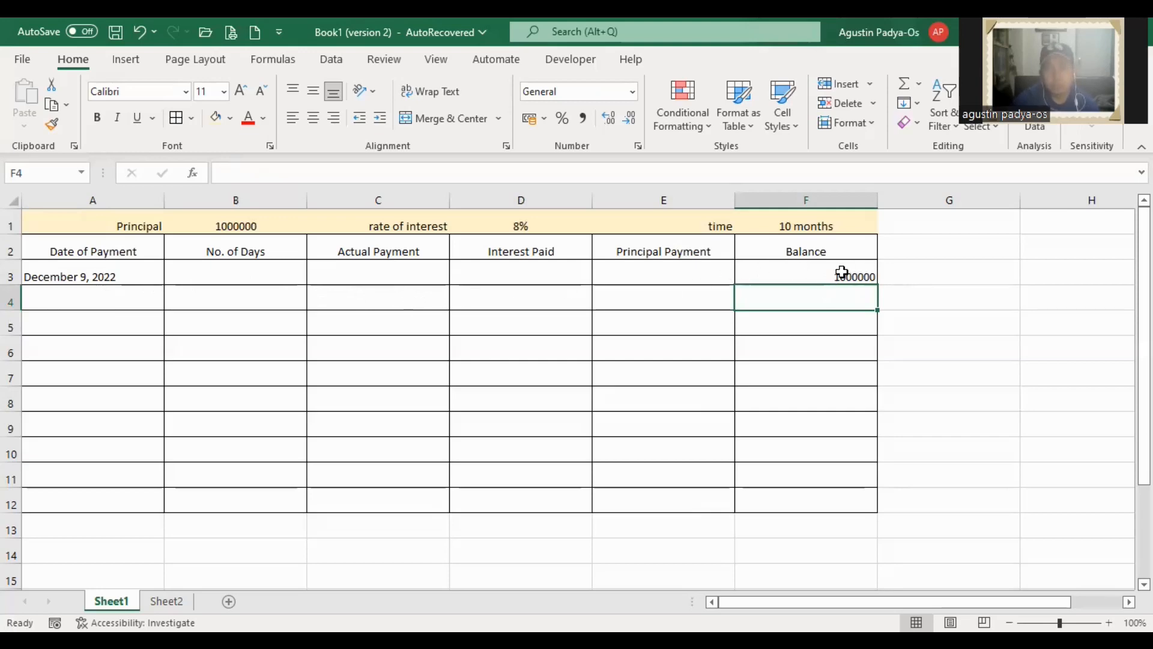
Enter the first payment date 1/9/2023 in cell A4
left_click(97, 298)
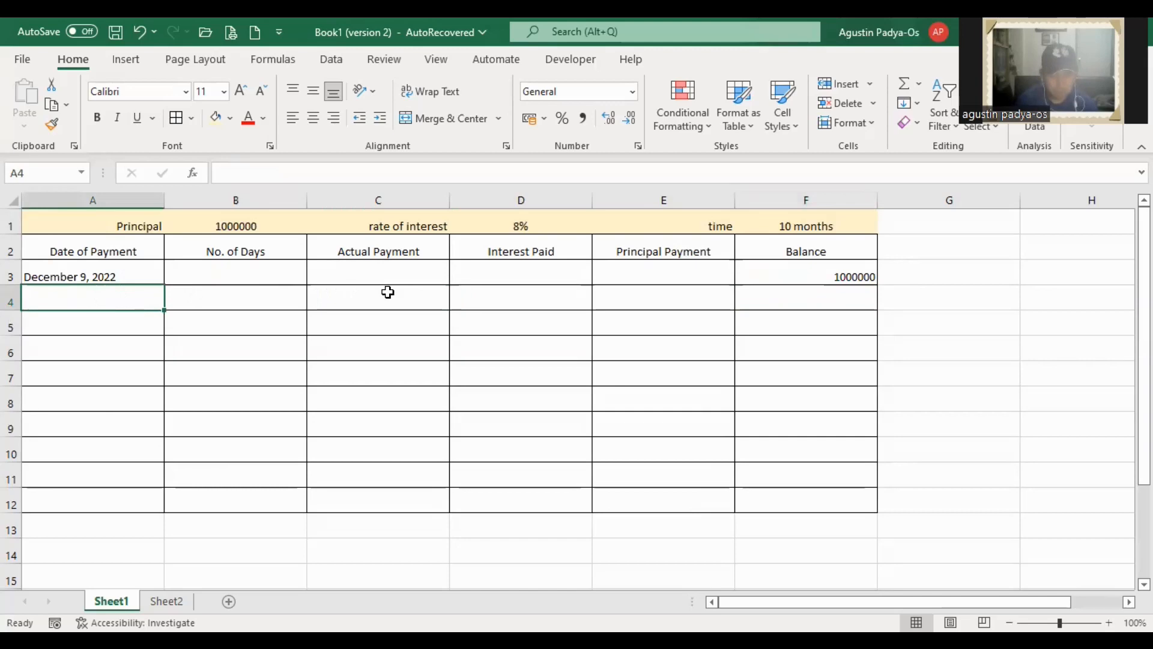
type("j")
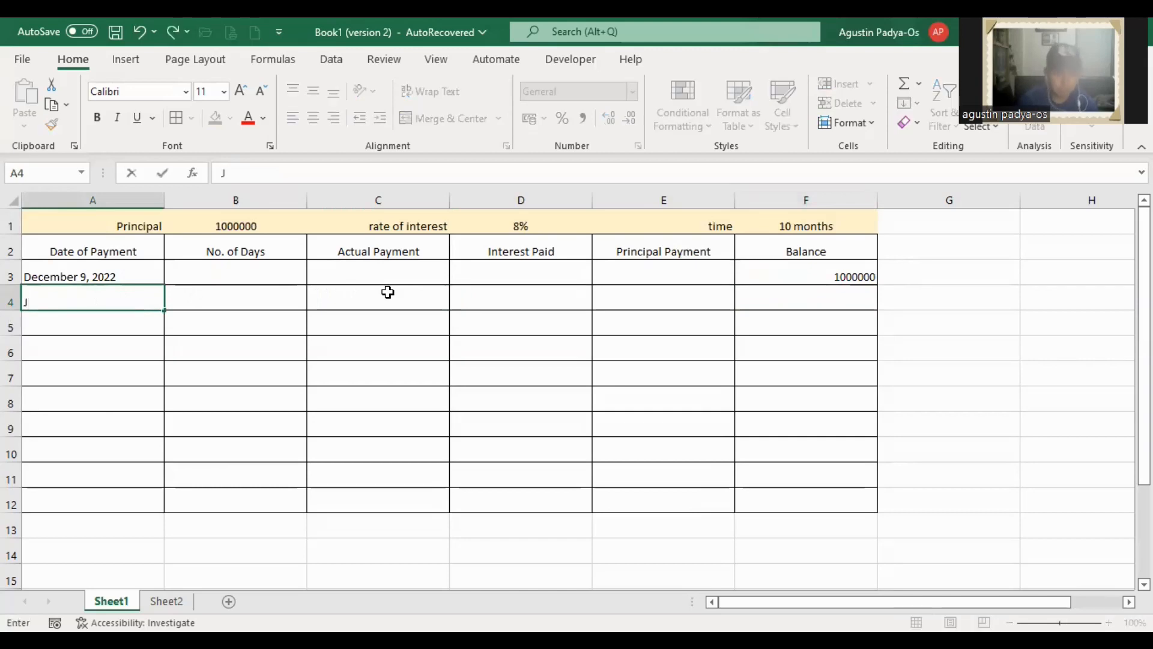
key("BackSpace")
type("1/")
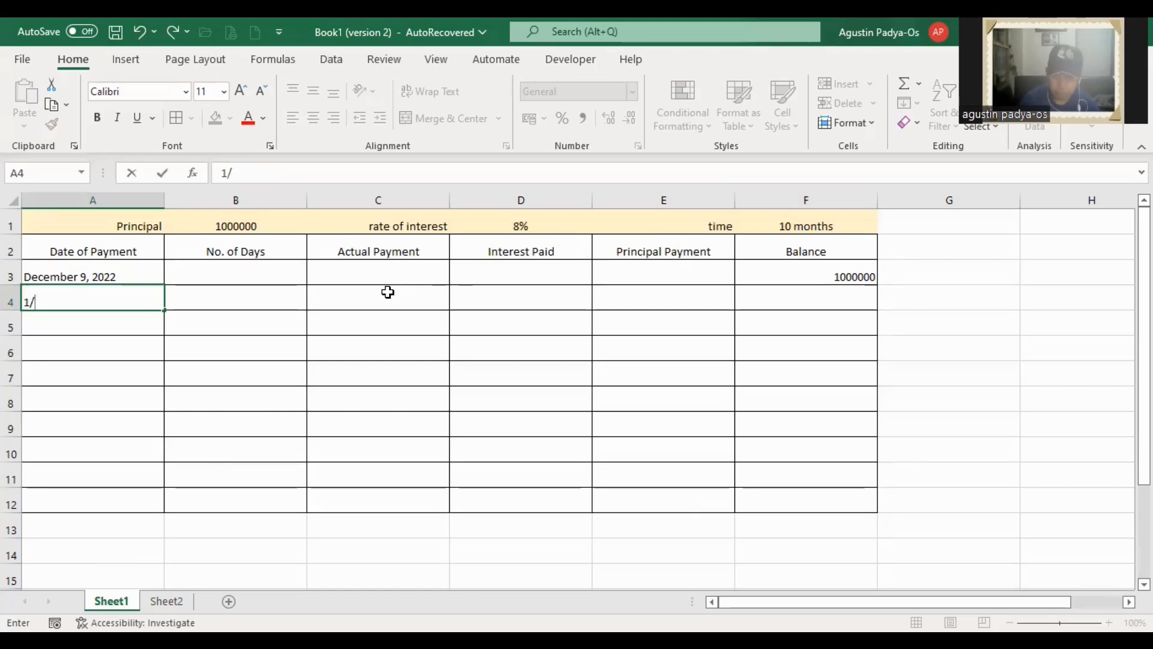
type("9")
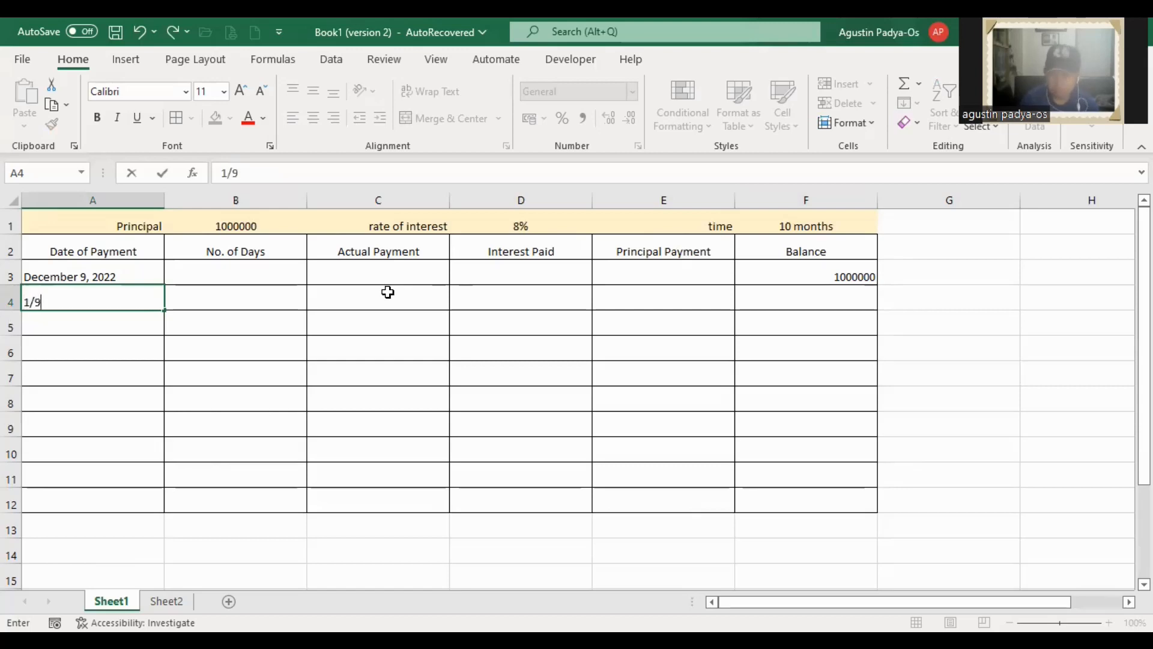
type("/2023")
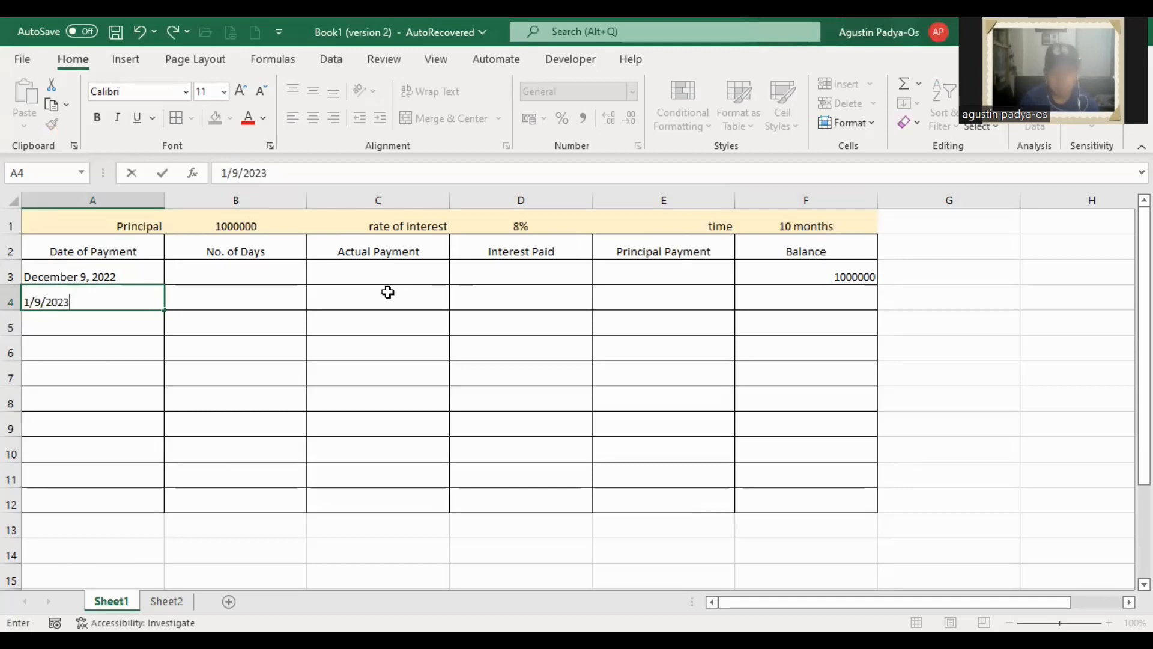
key("Return")
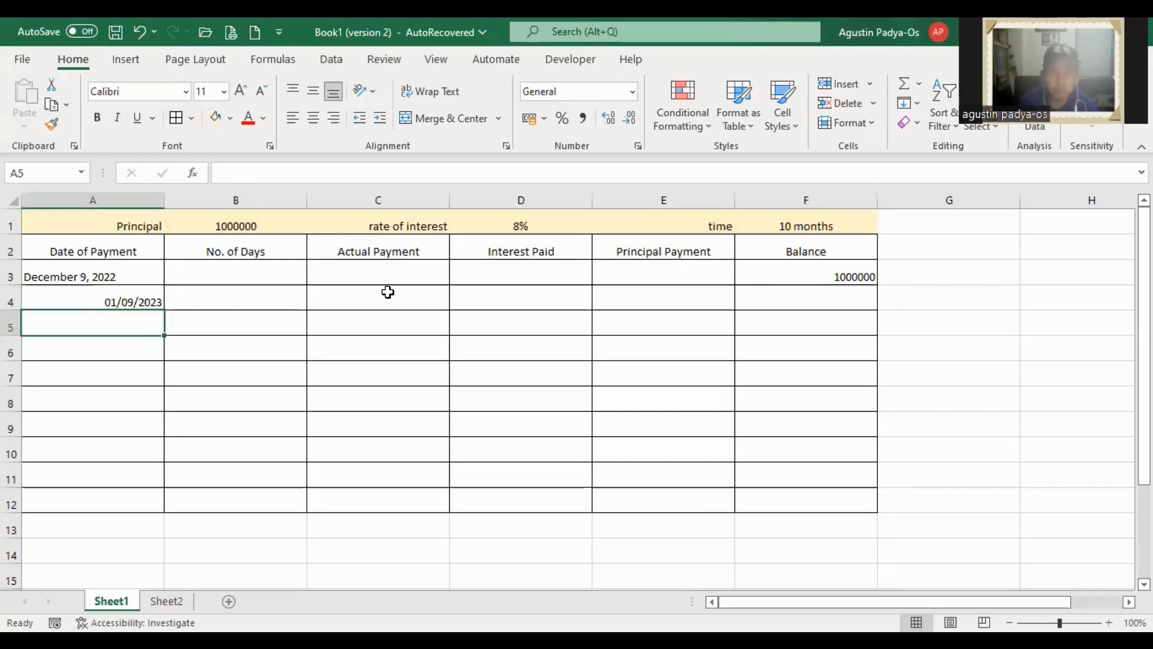
Enter 31 as the number of days in cell B4 for the first payment
key("Up")
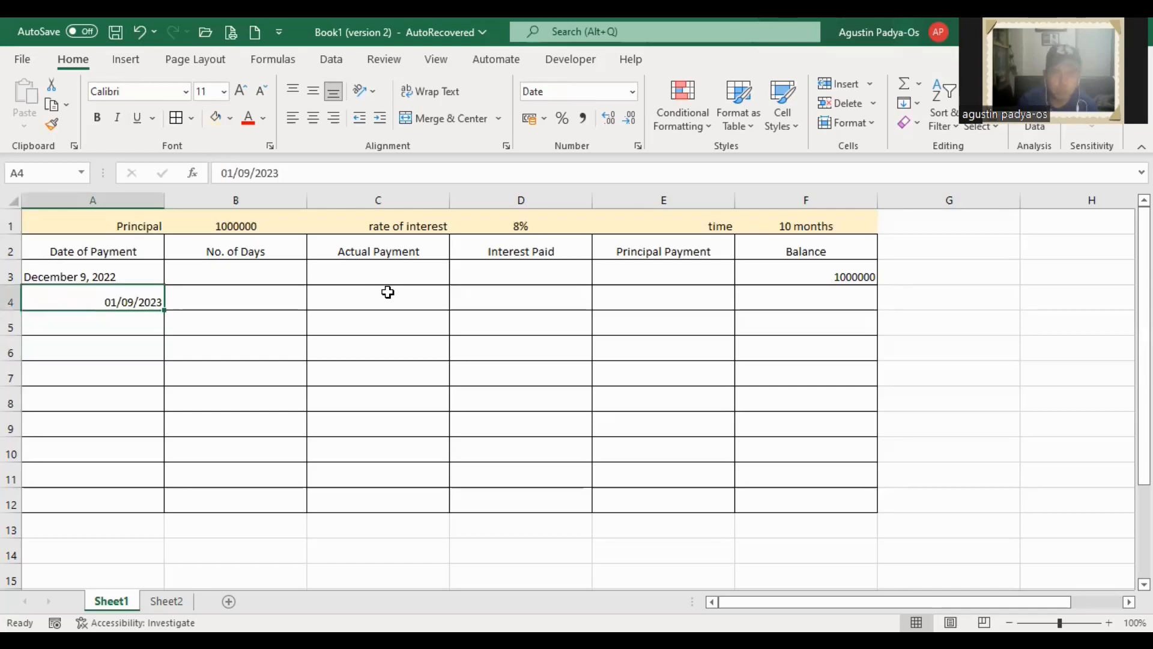
key("Right")
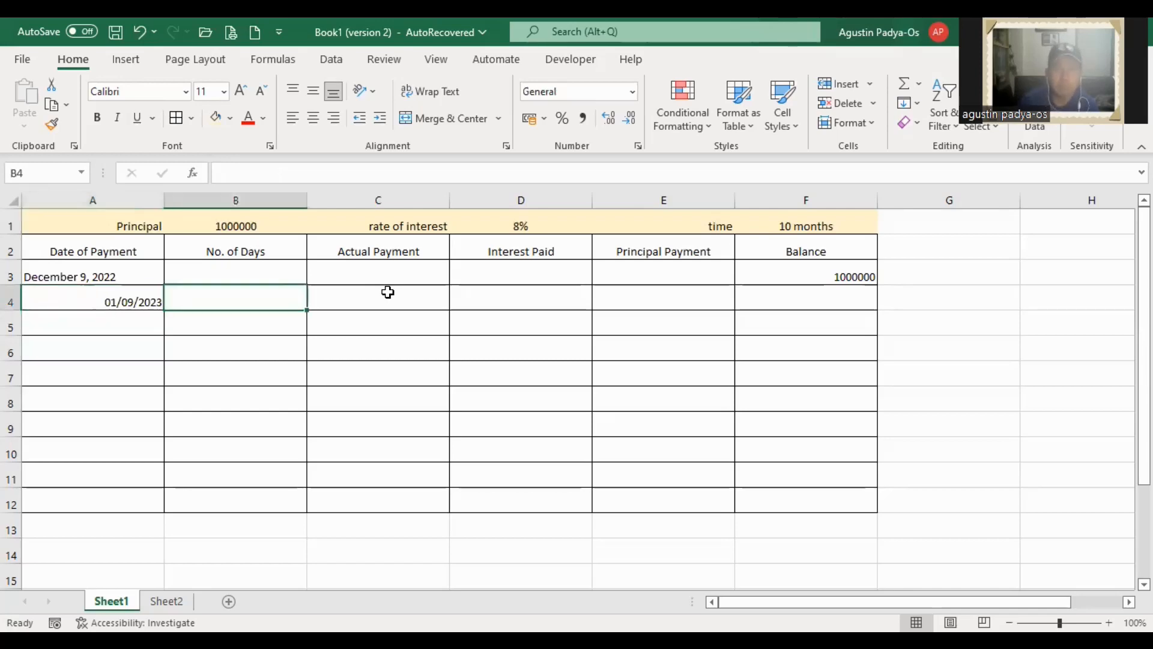
key("Right")
key("Left")
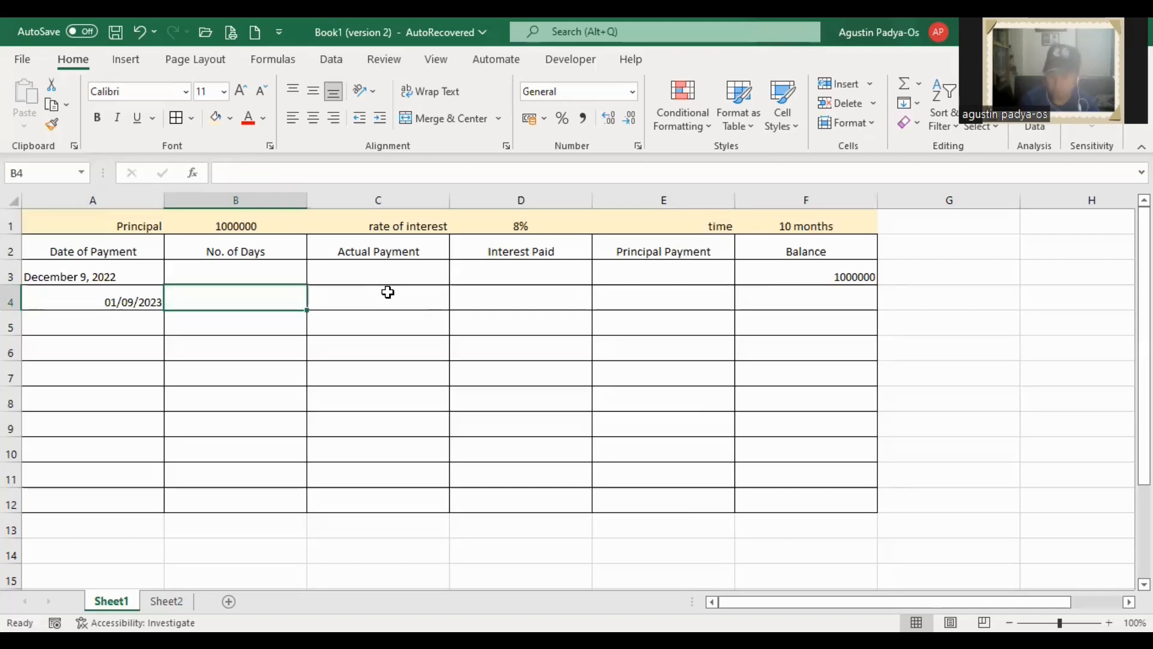
type("31")
key("Tab")
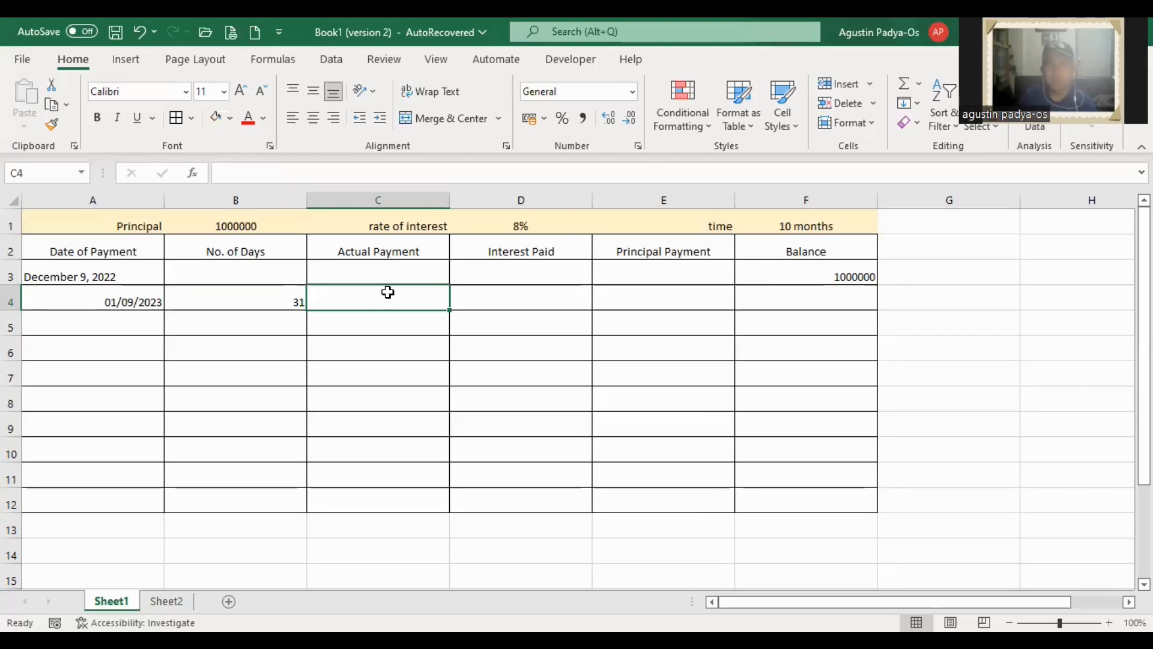
key("Right")
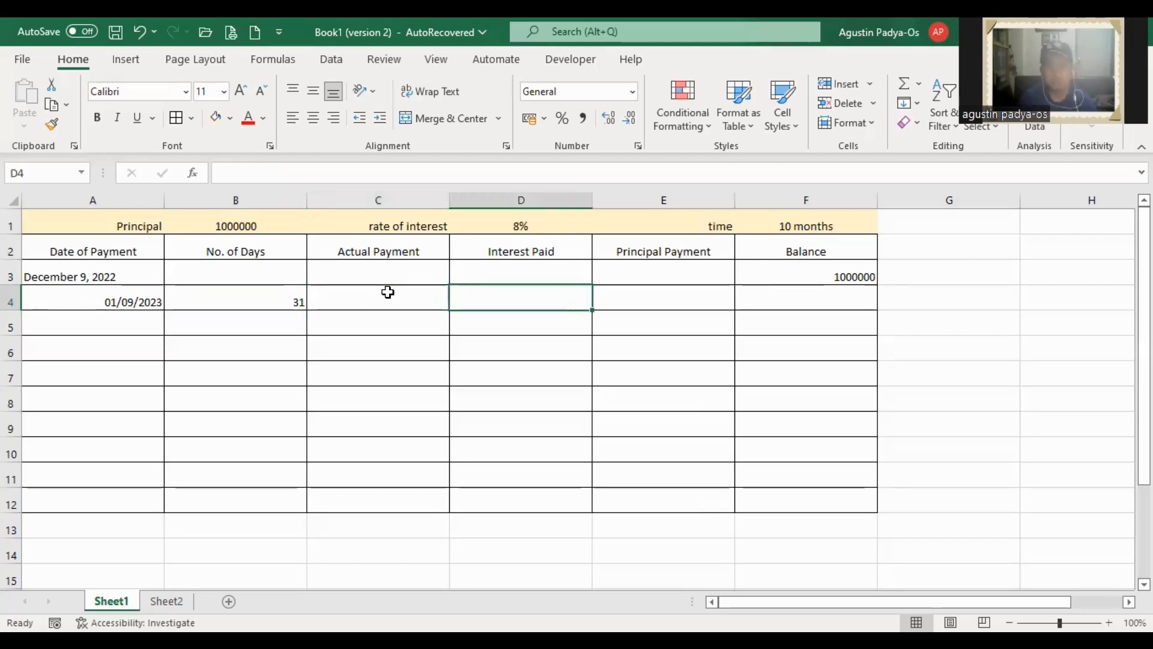
Enter 100000 as the principal payment in cell E4 of the 01/09/2023 row
key("Right")
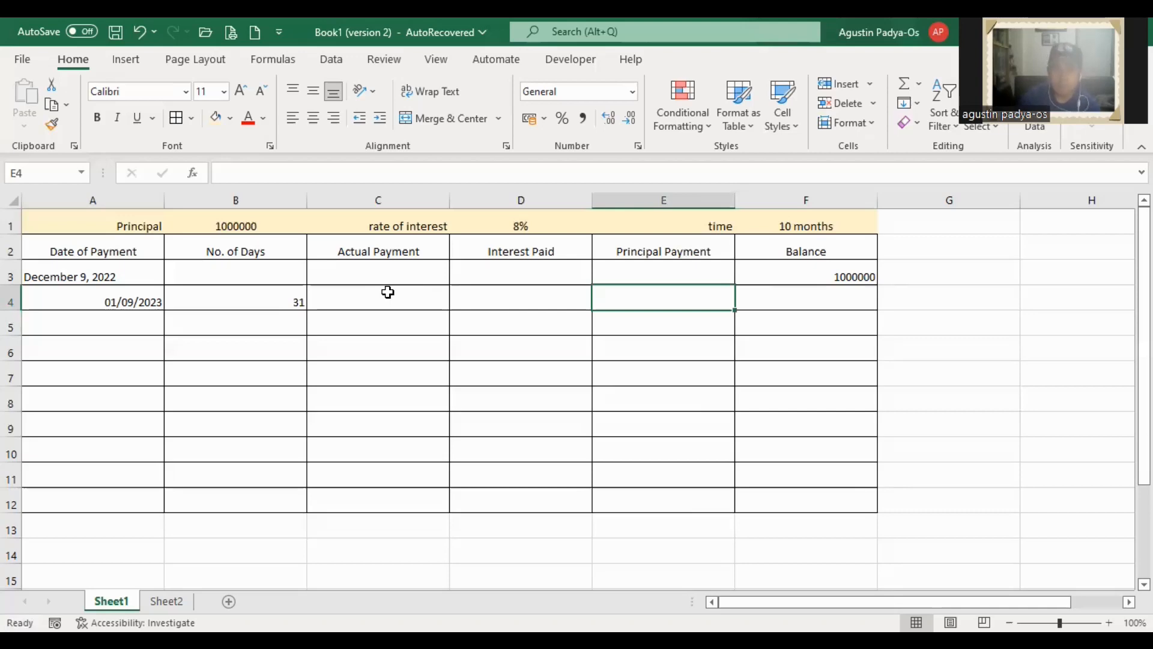
type("1")
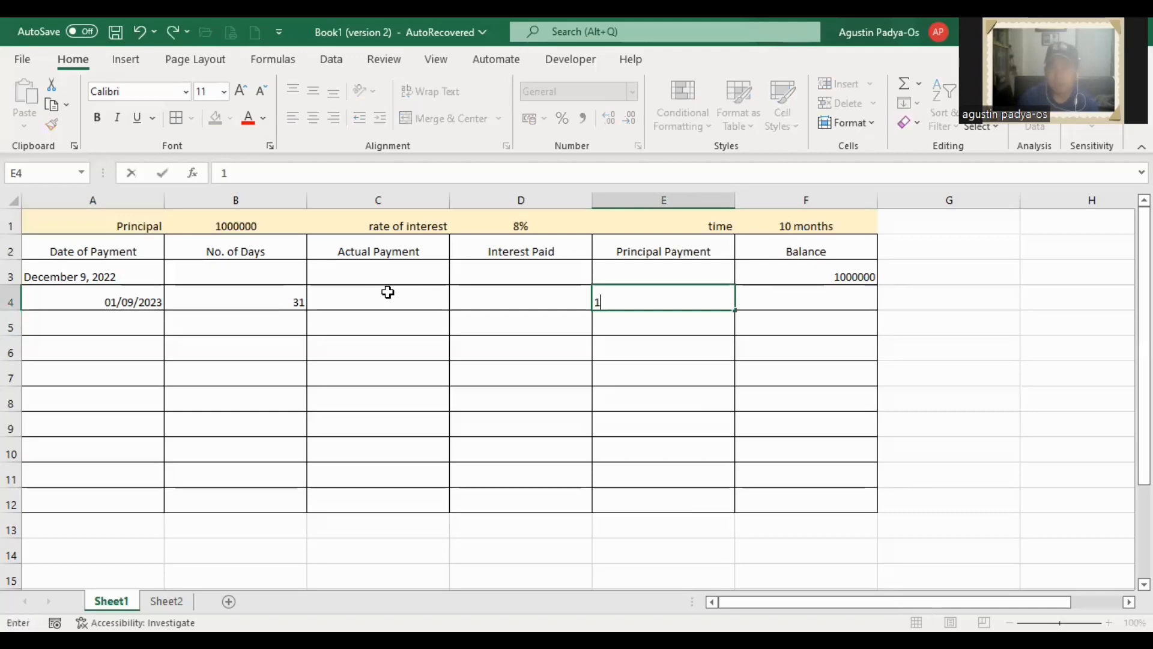
type("00000")
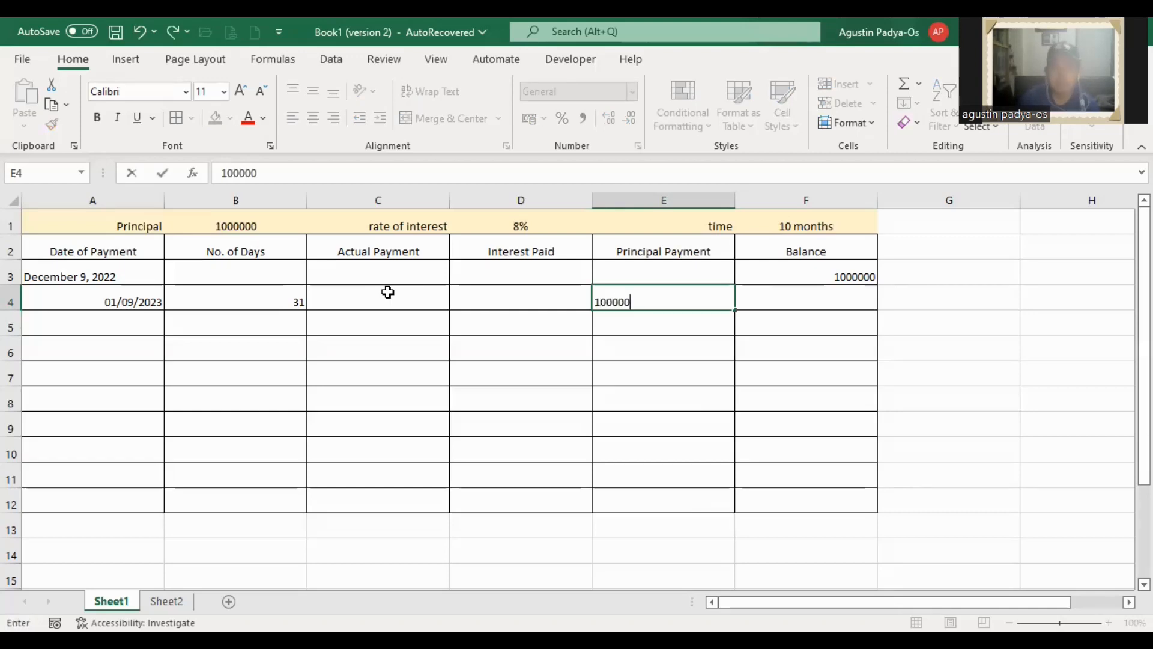
key("Return")
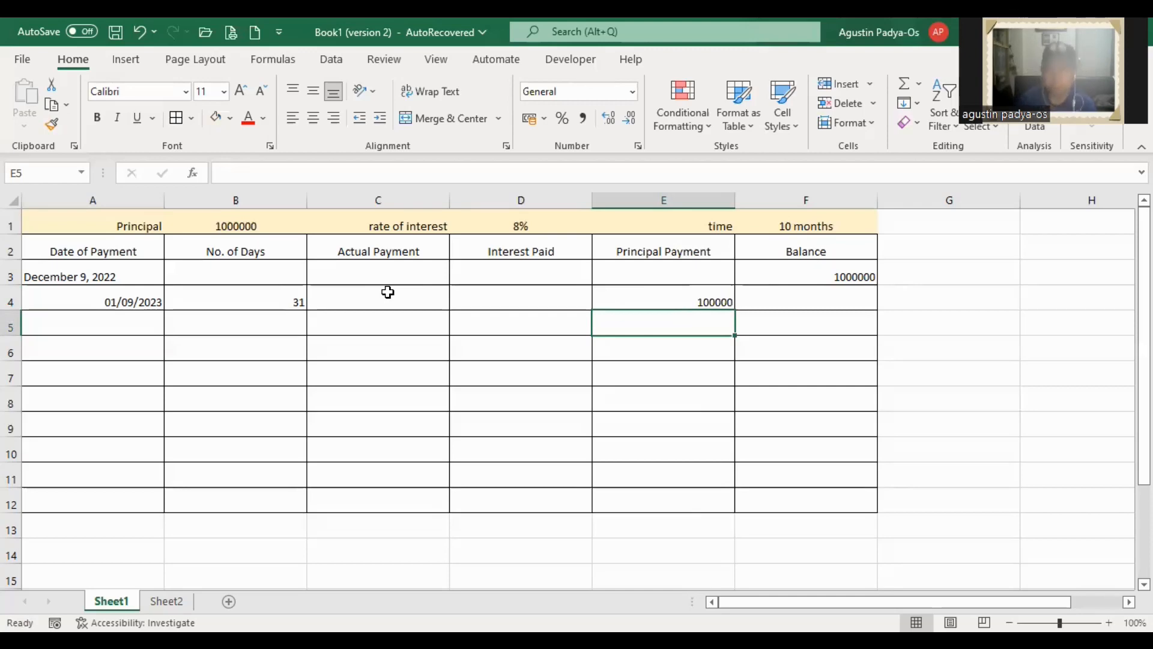
Write the simple interest note I=Prt in cell G4 beside the table, centred at font size 16
key("Up")
key("Left")
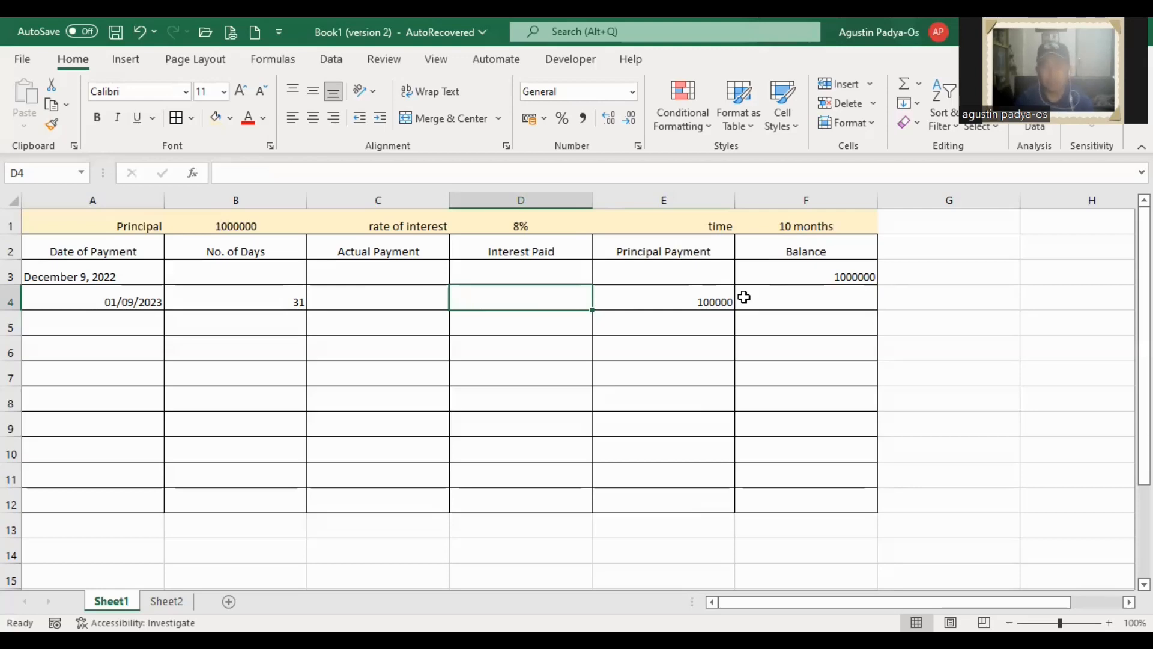
left_click(916, 299)
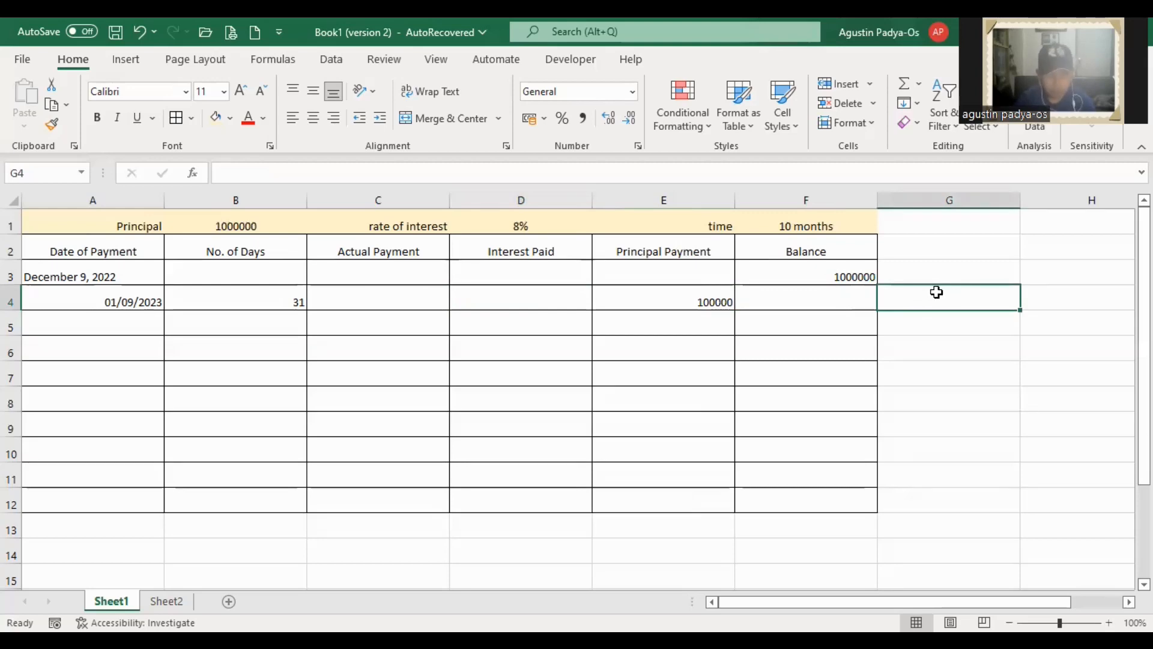
type("I=")
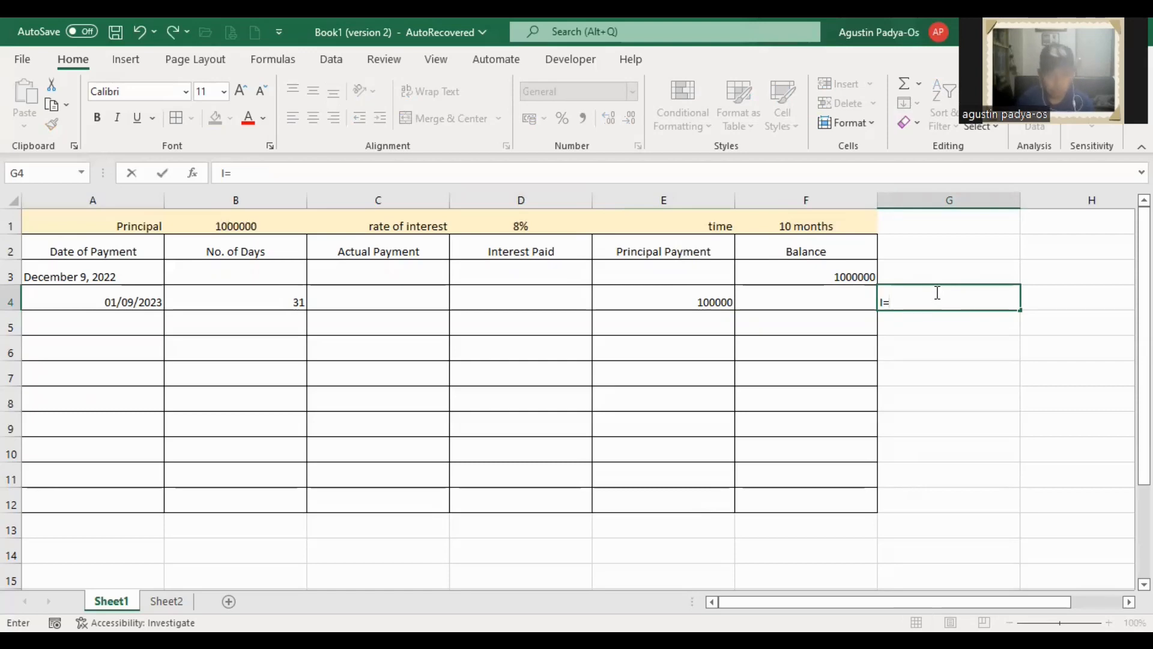
type("Prt")
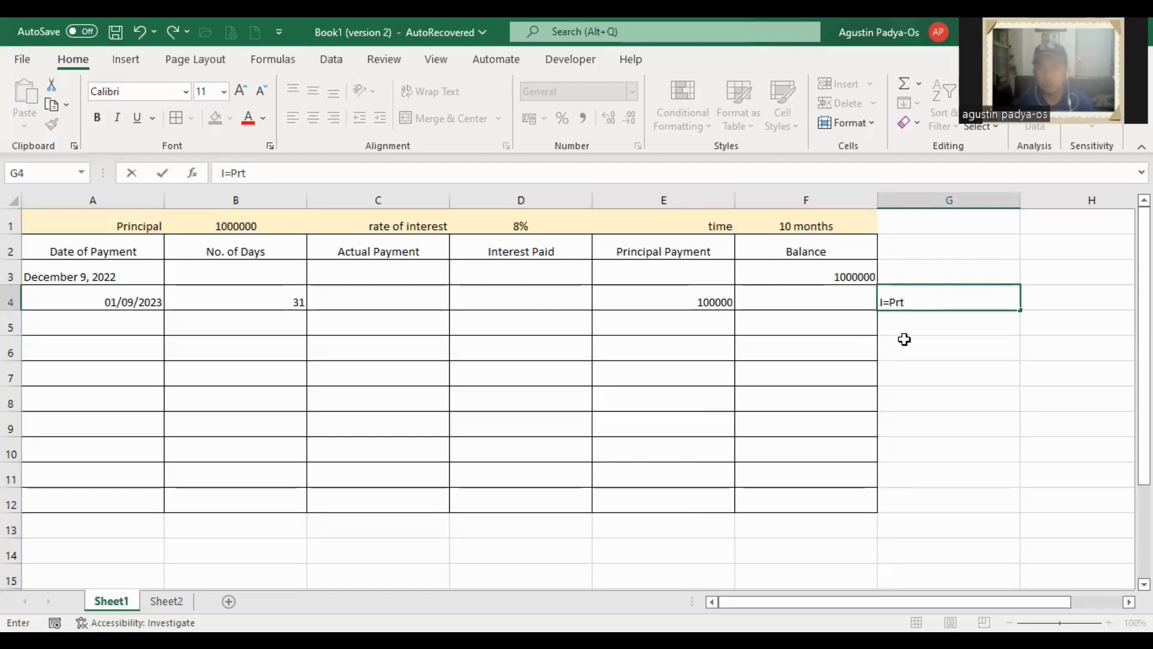
left_click(907, 340)
left_click(929, 299)
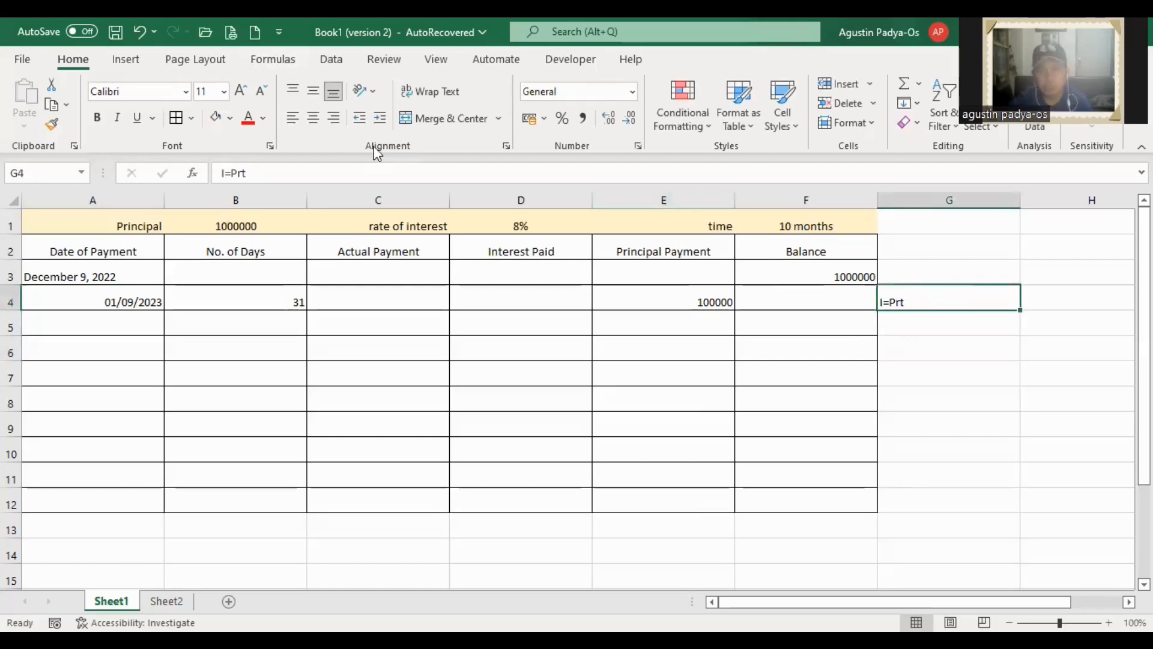
left_click(312, 120)
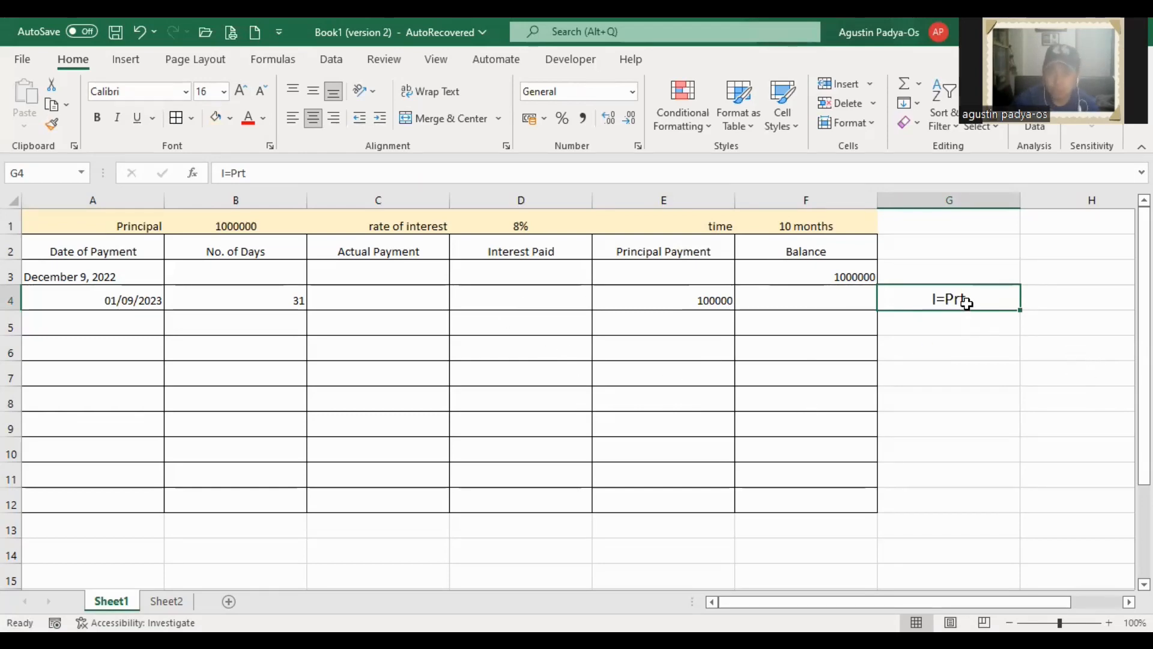
Build the interest formula =B1*D1*(B4/365) in cell D4 from the principal, rate and number of days
left_click(493, 298)
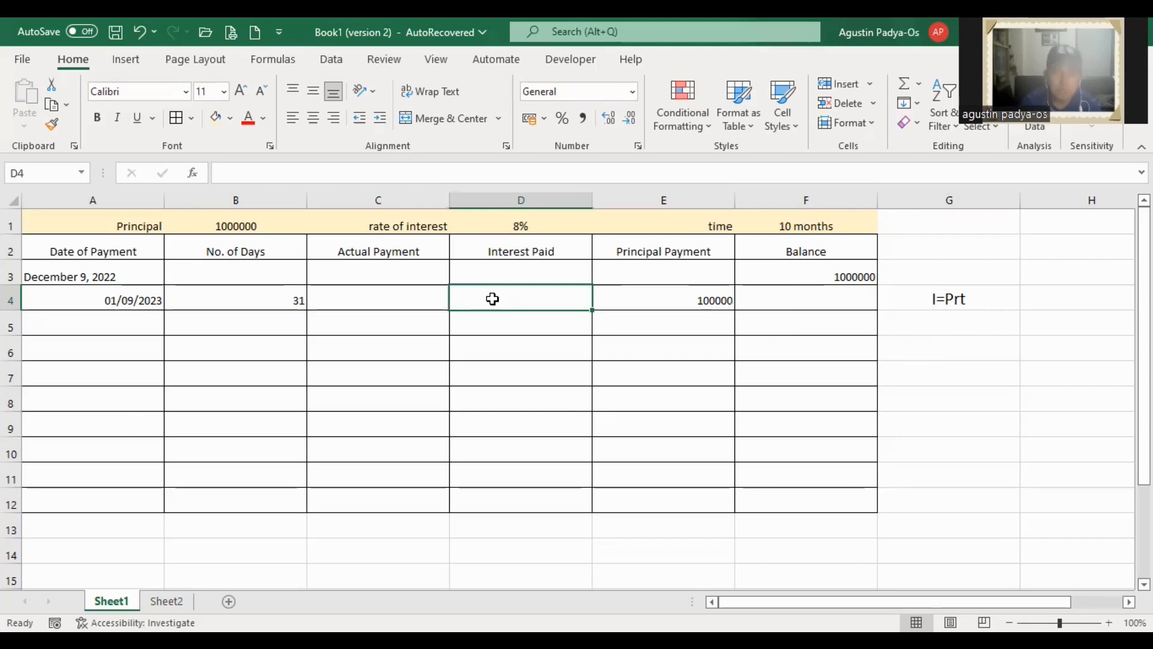
type("=")
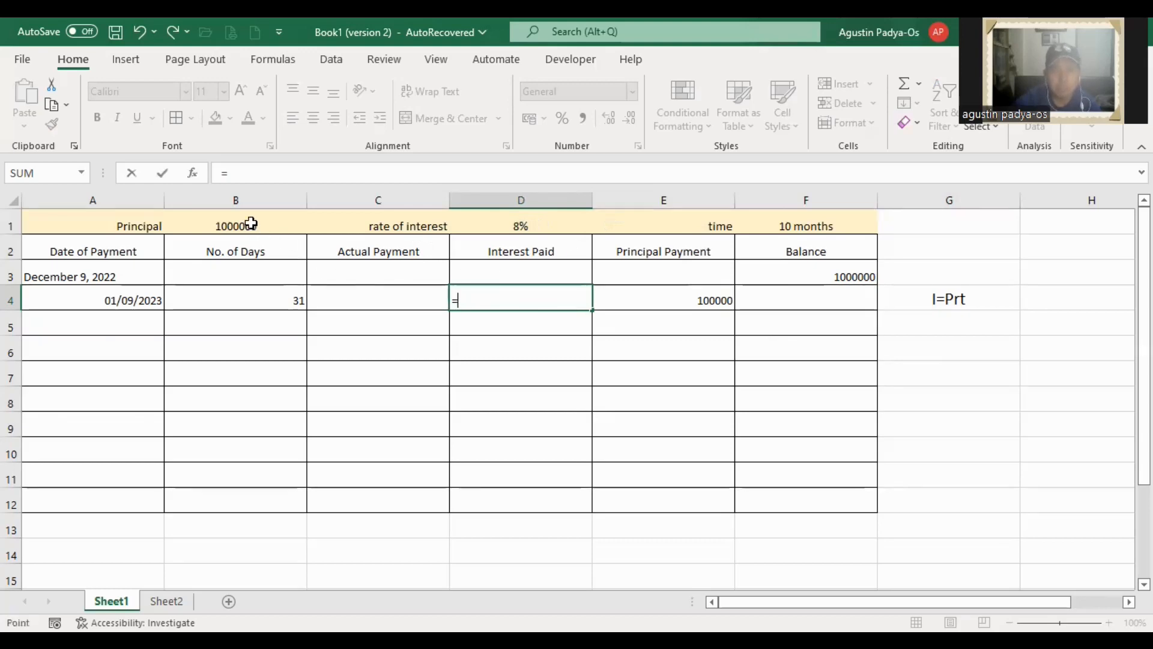
left_click(250, 224)
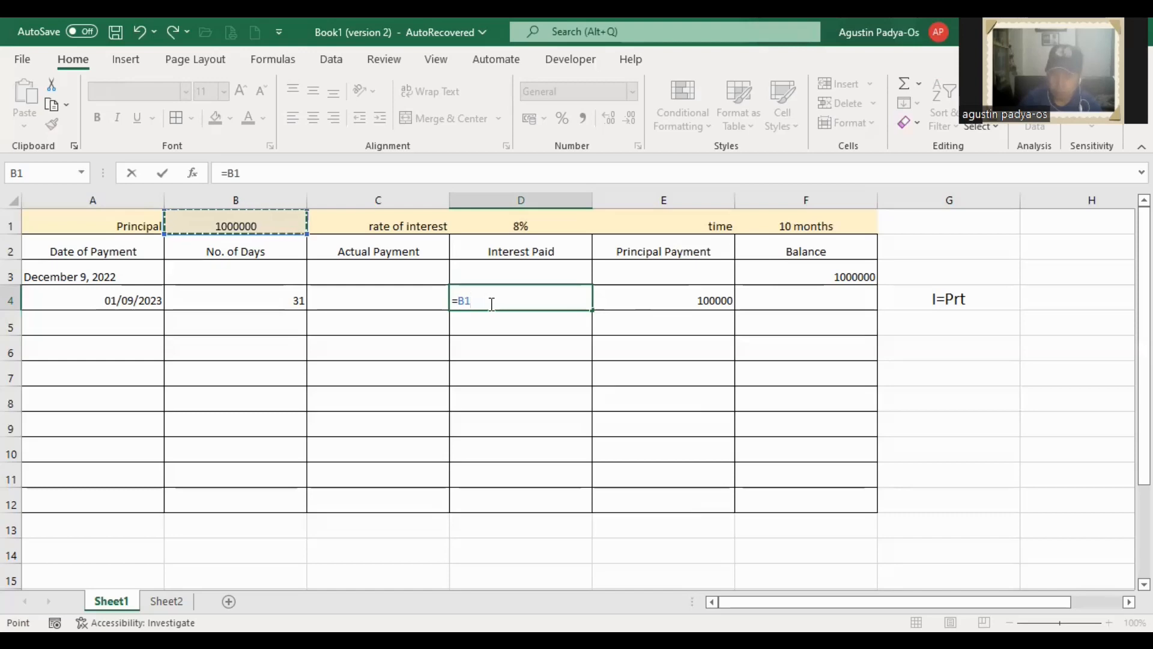
type("*")
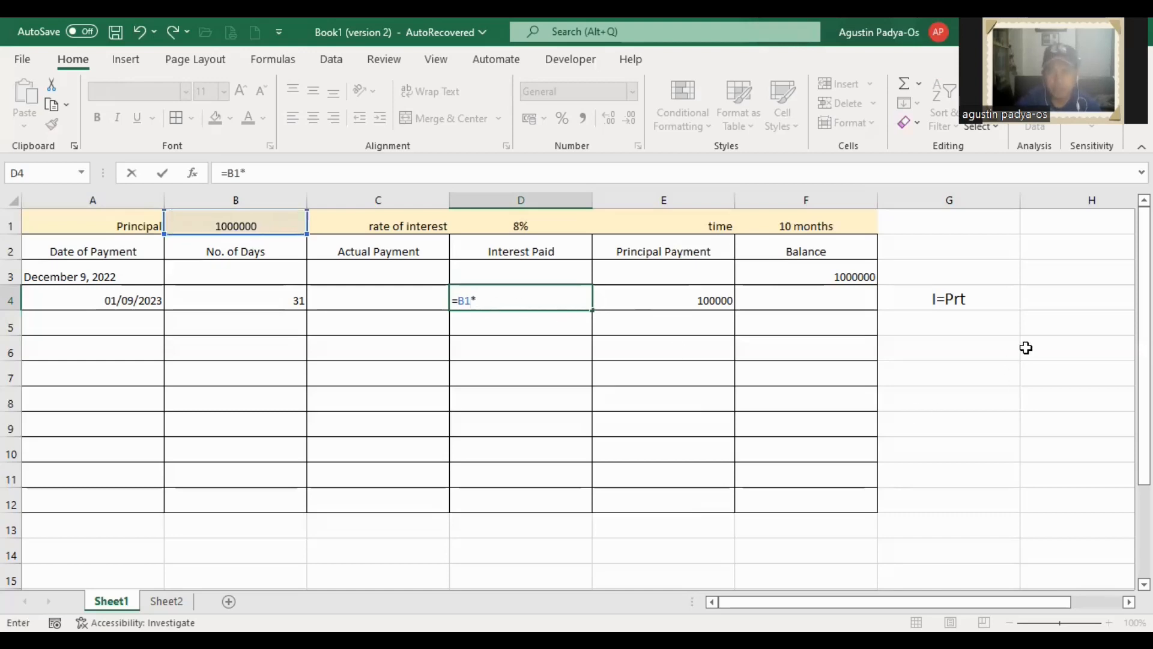
left_click(535, 223)
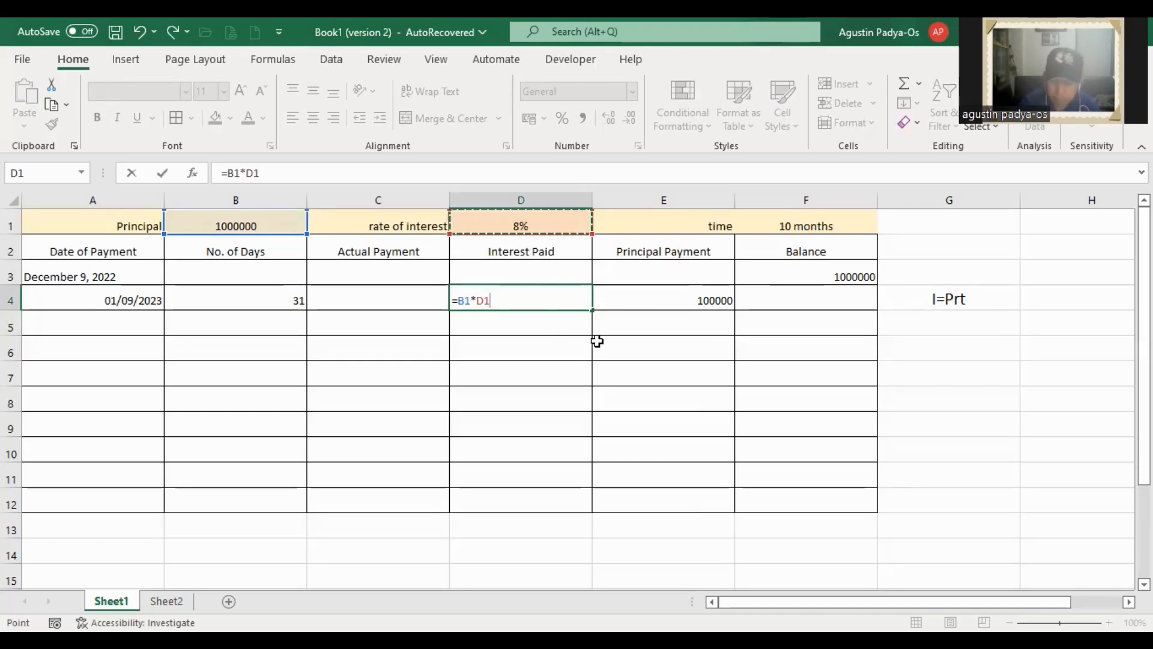
type("*")
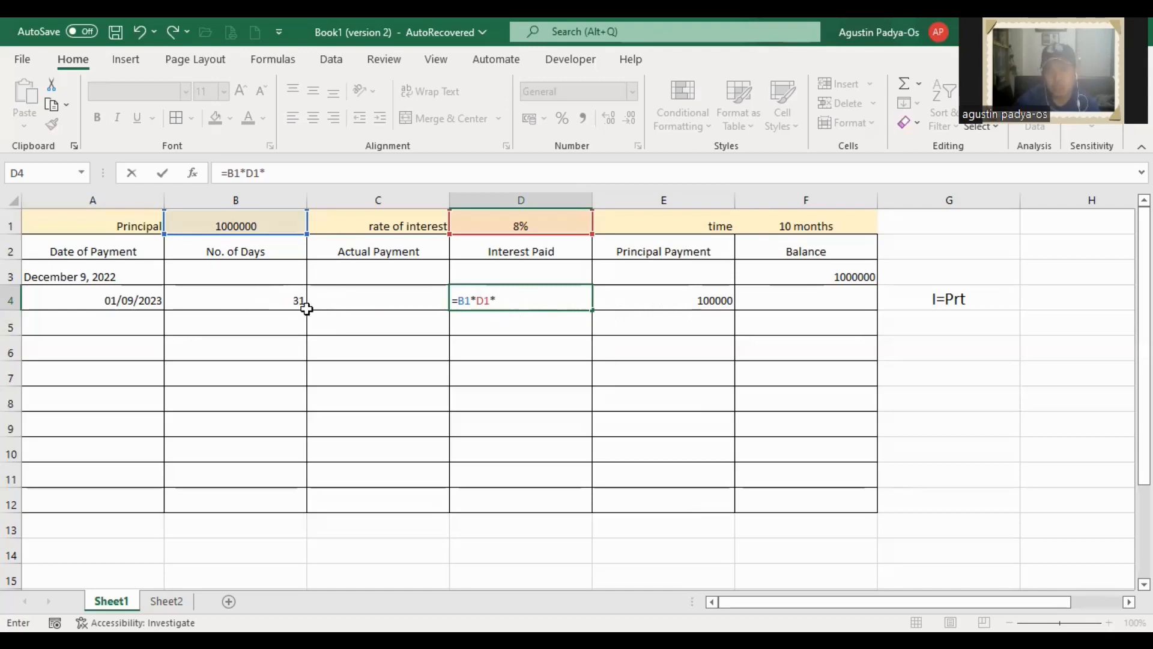
left_click(286, 303)
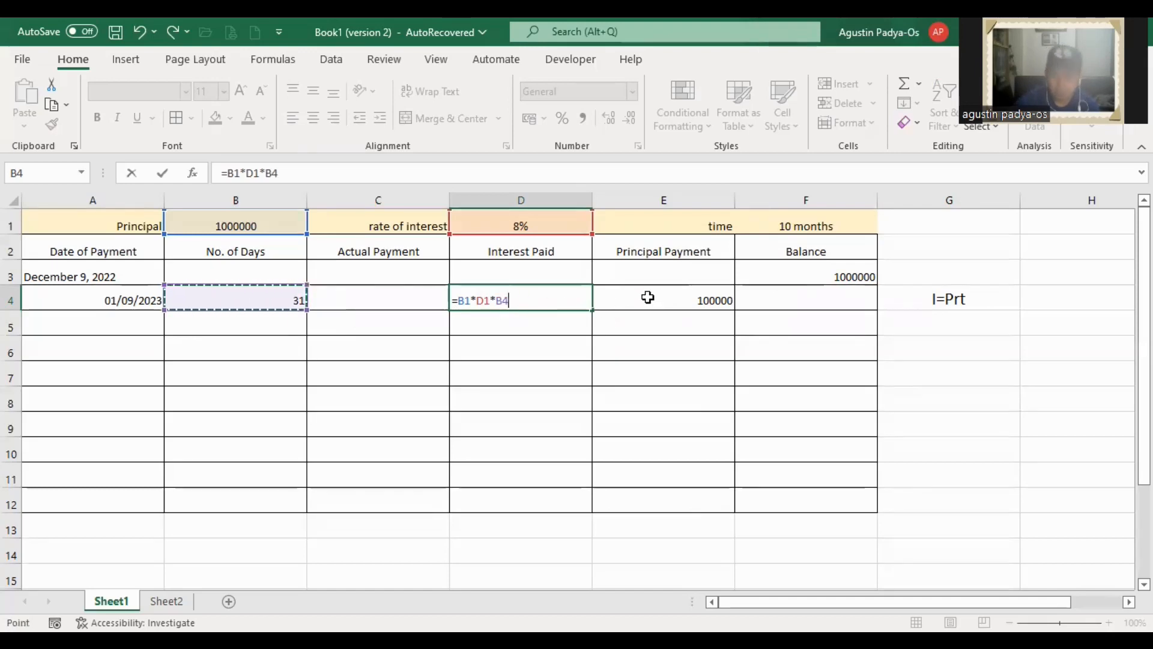
key("BackSpace")
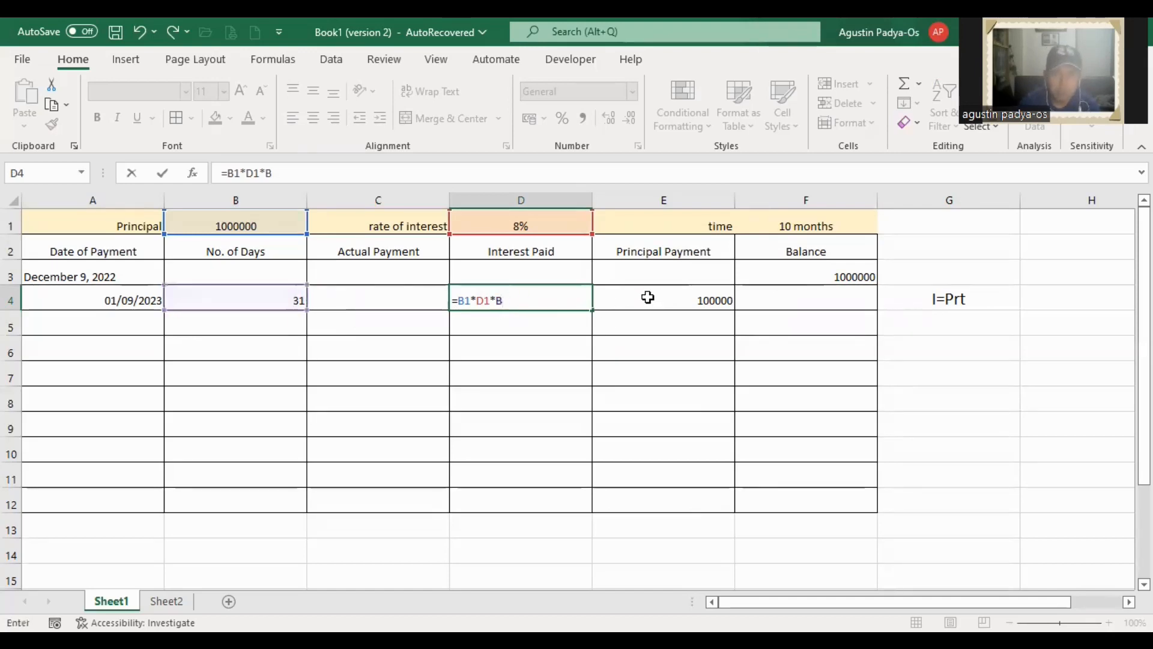
key("BackSpace")
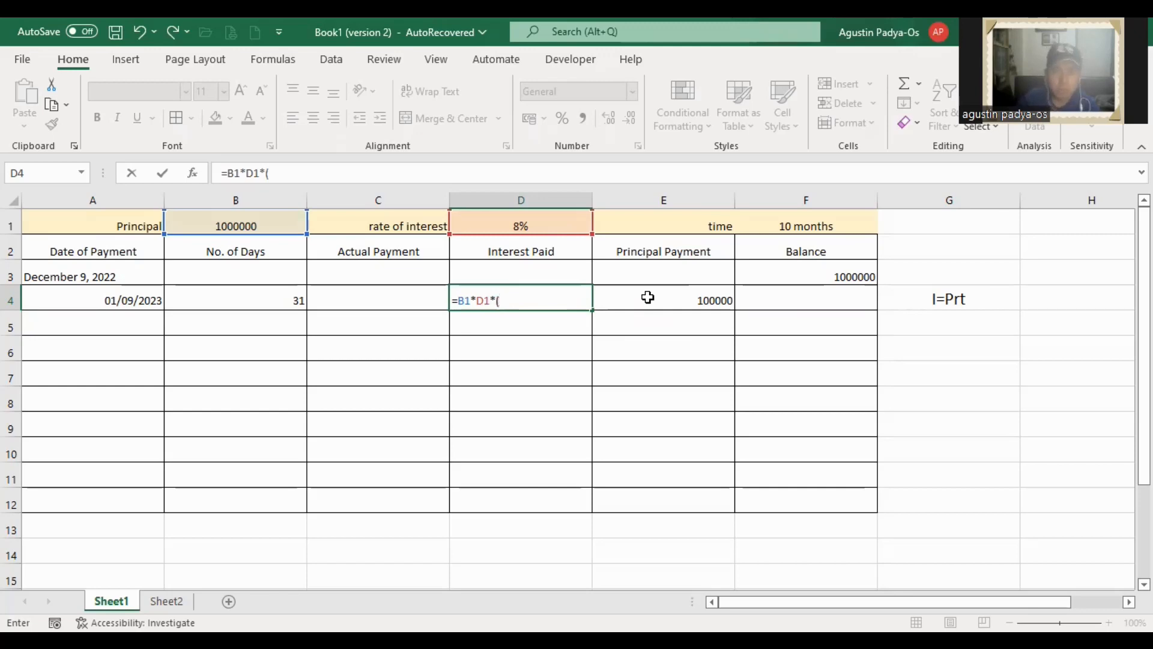
left_click(270, 295)
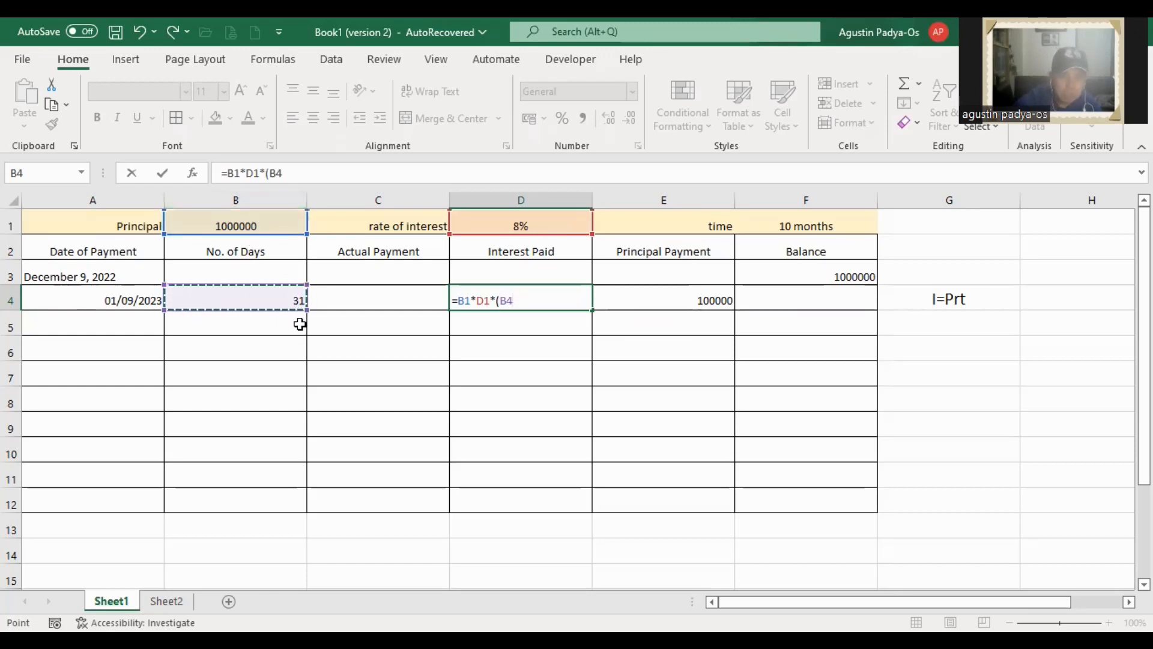
type("/365")
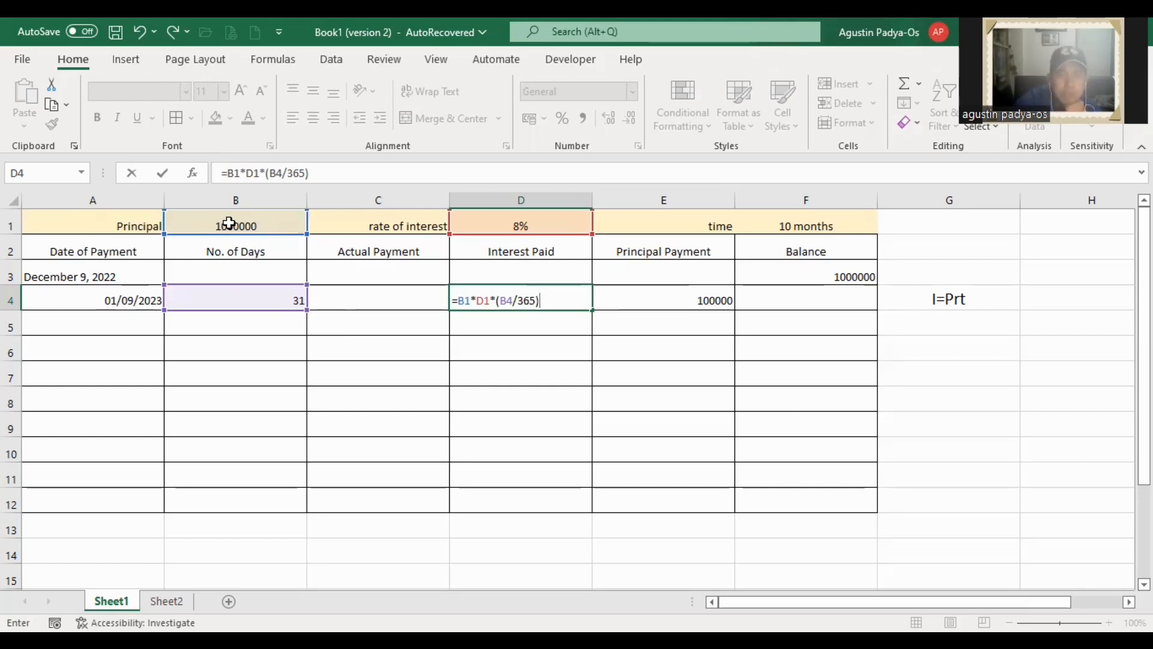
Replace the B1 reference in the D4 interest formula with the previous balance in F3
left_click(472, 298)
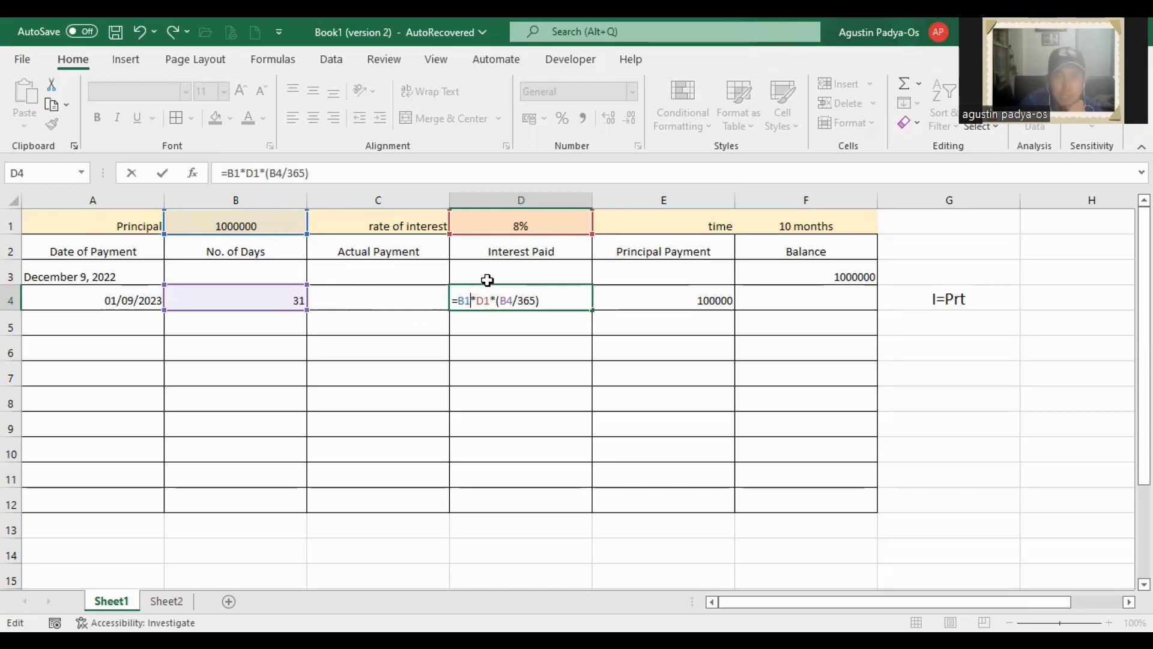
key("BackSpace")
key("BackSpace")
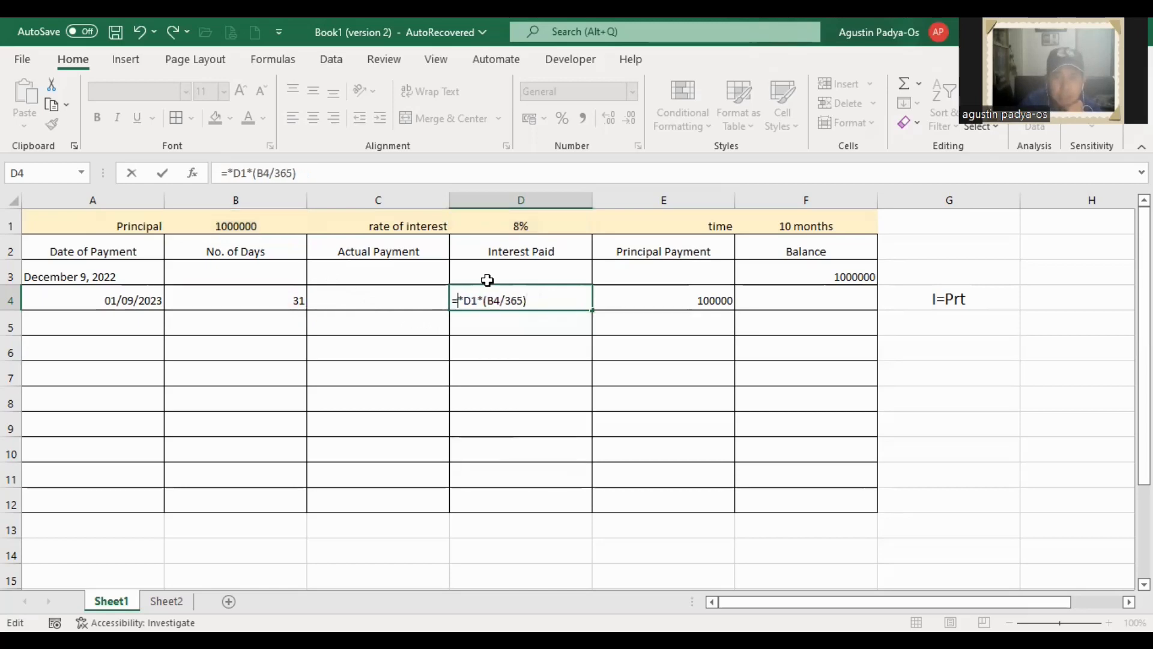
left_click(830, 279)
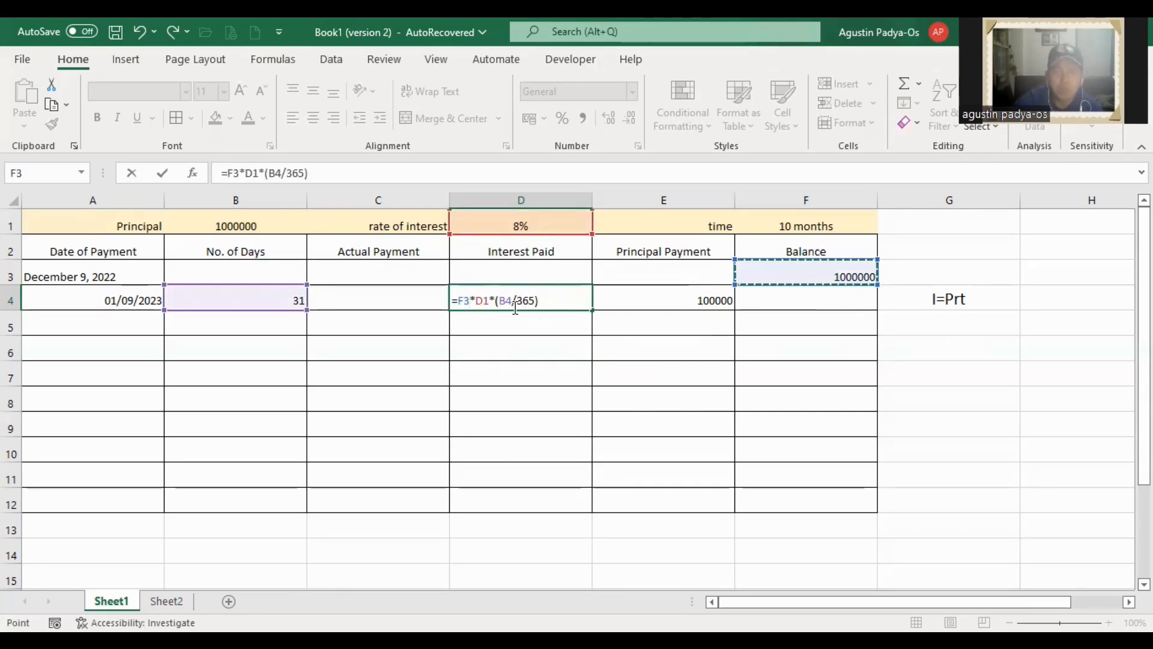
left_click(396, 172)
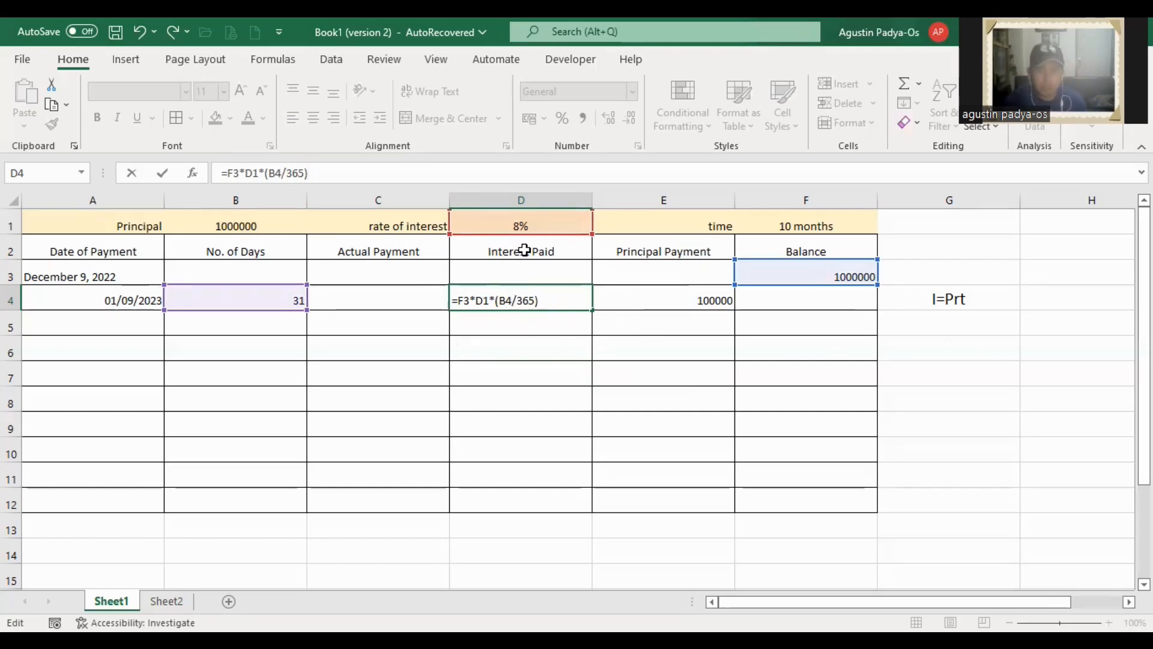
Make the rate reference absolute as $D$1 in the D4 interest formula and commit =F3*$D$1*(B4/365)
left_click(479, 302)
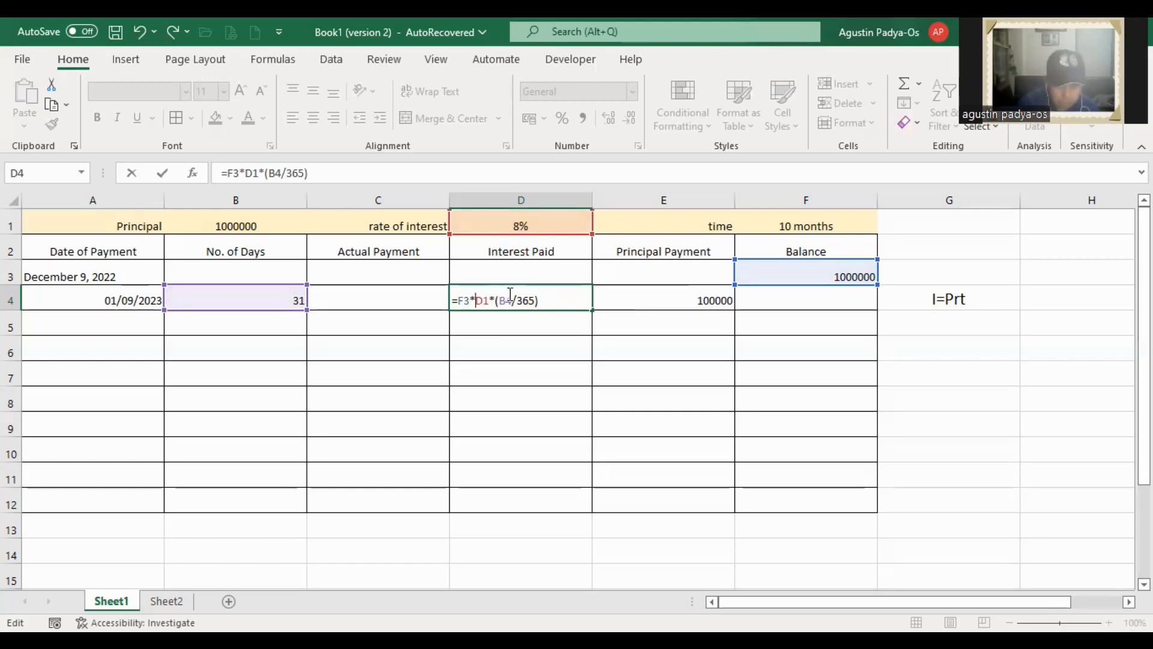
type("$D")
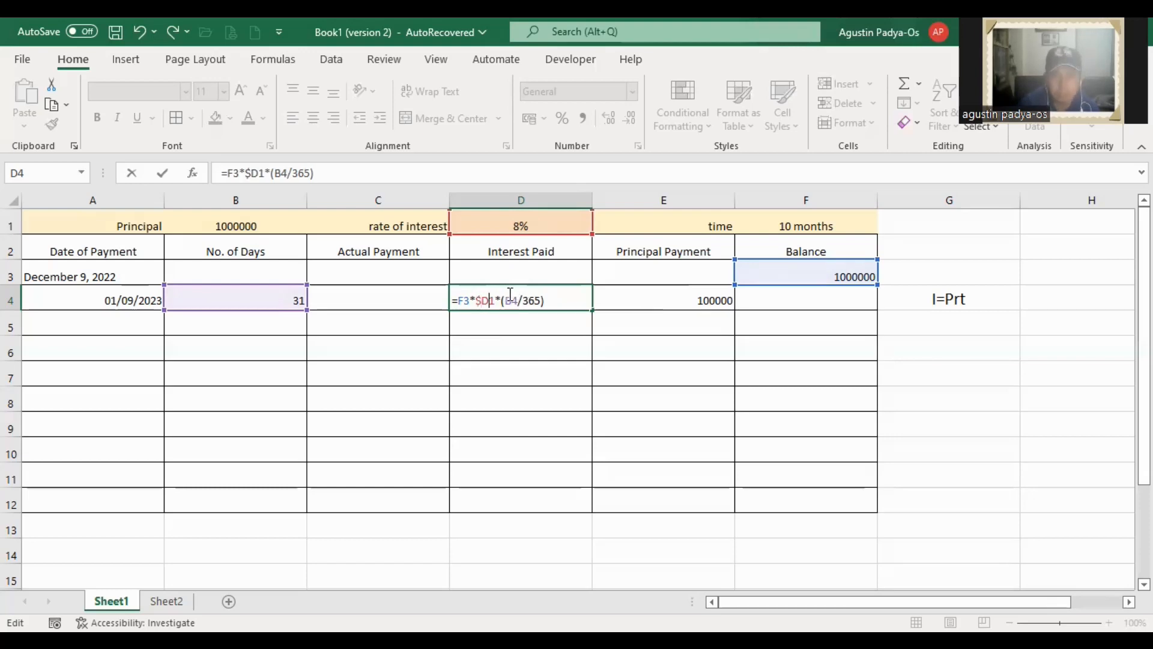
type("$")
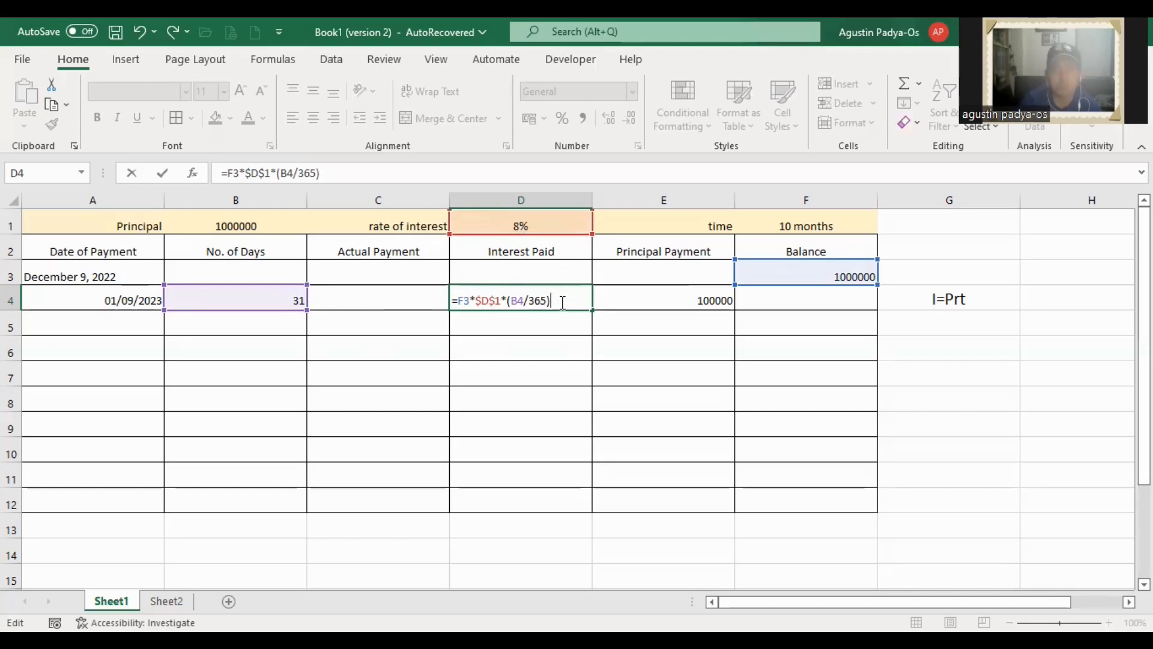
key("Return")
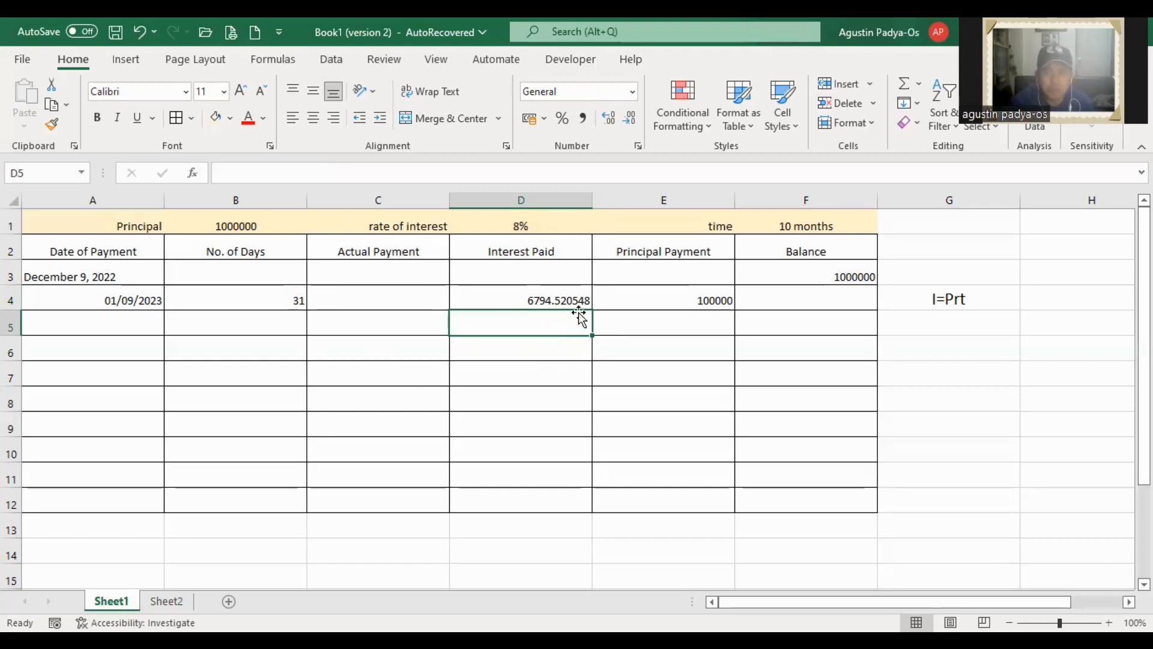
left_click(543, 297)
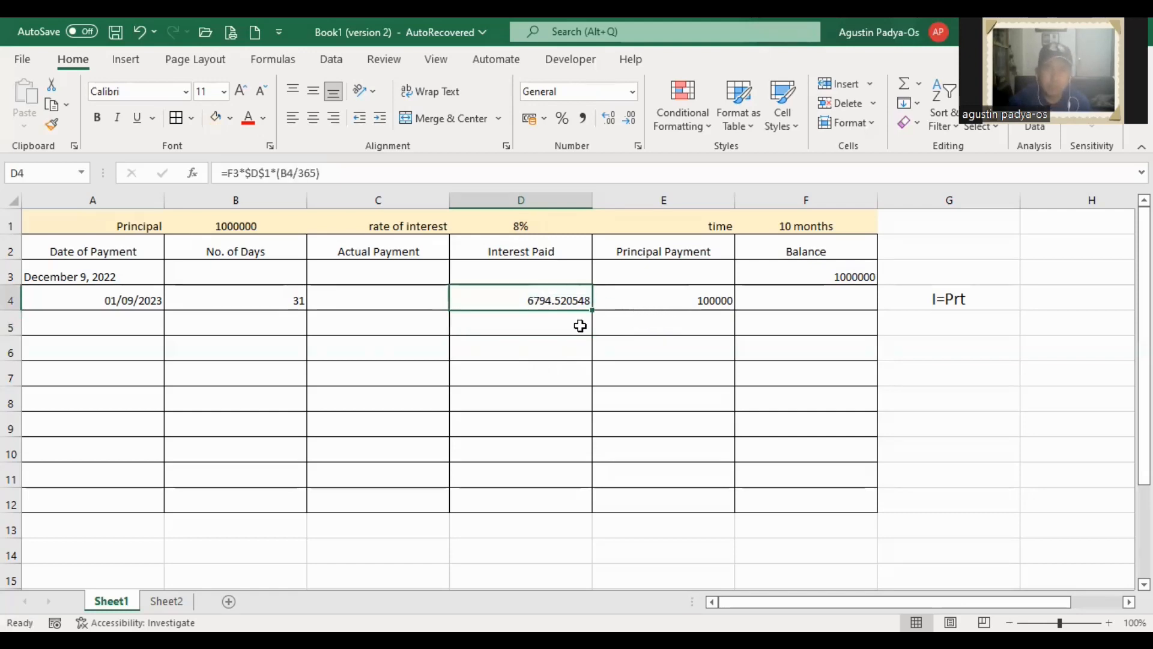
Enter the actual payment formula =D4+E4 in cell C4, adding the interest paid and the principal payment
left_click(397, 300)
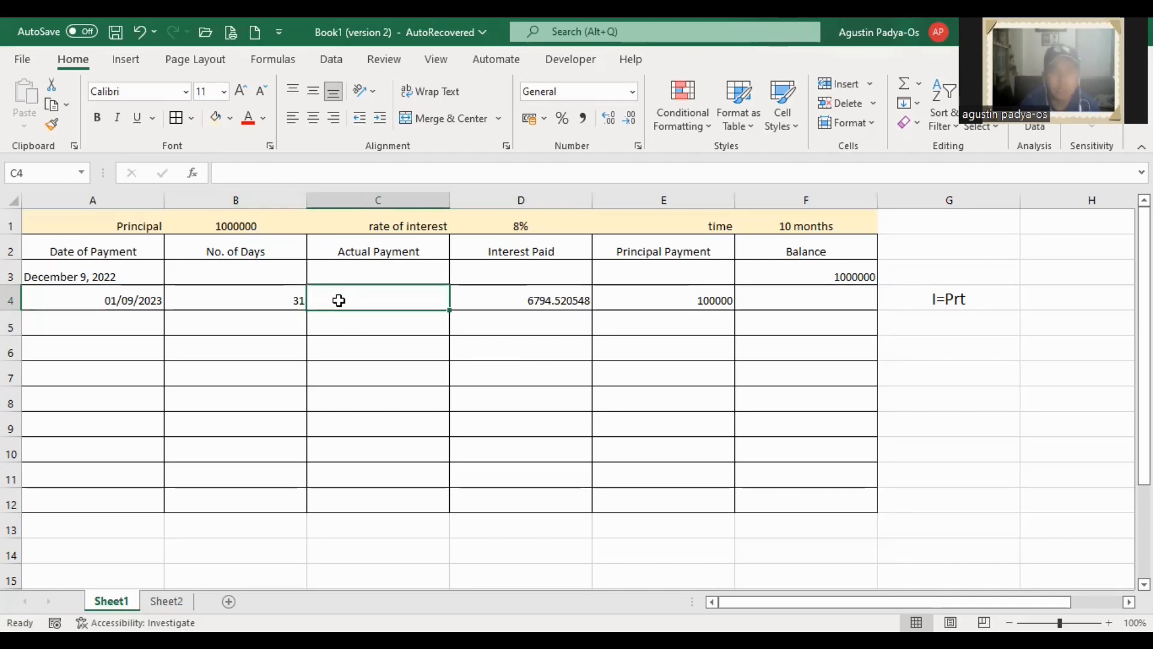
type("=")
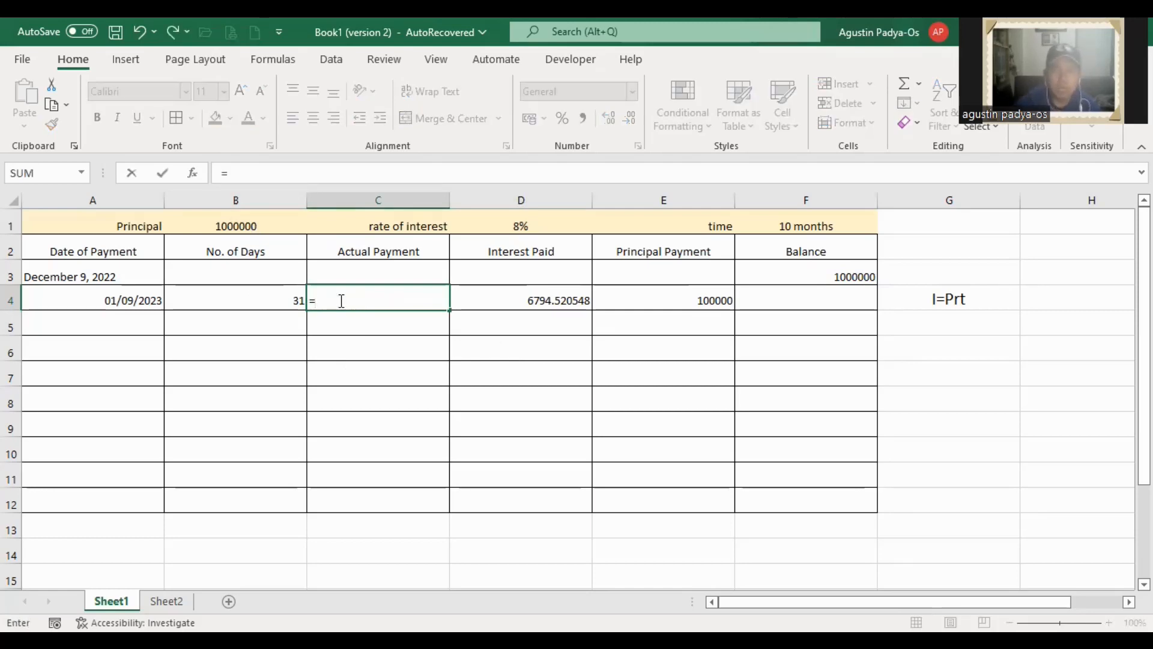
left_click(526, 300)
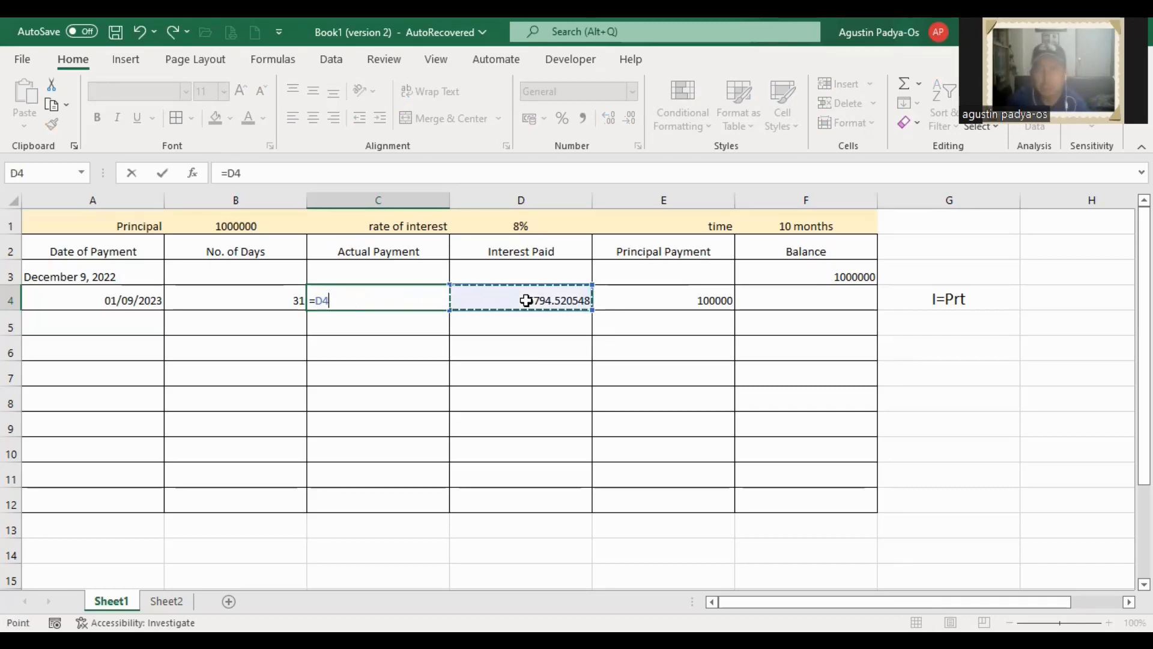
type("+")
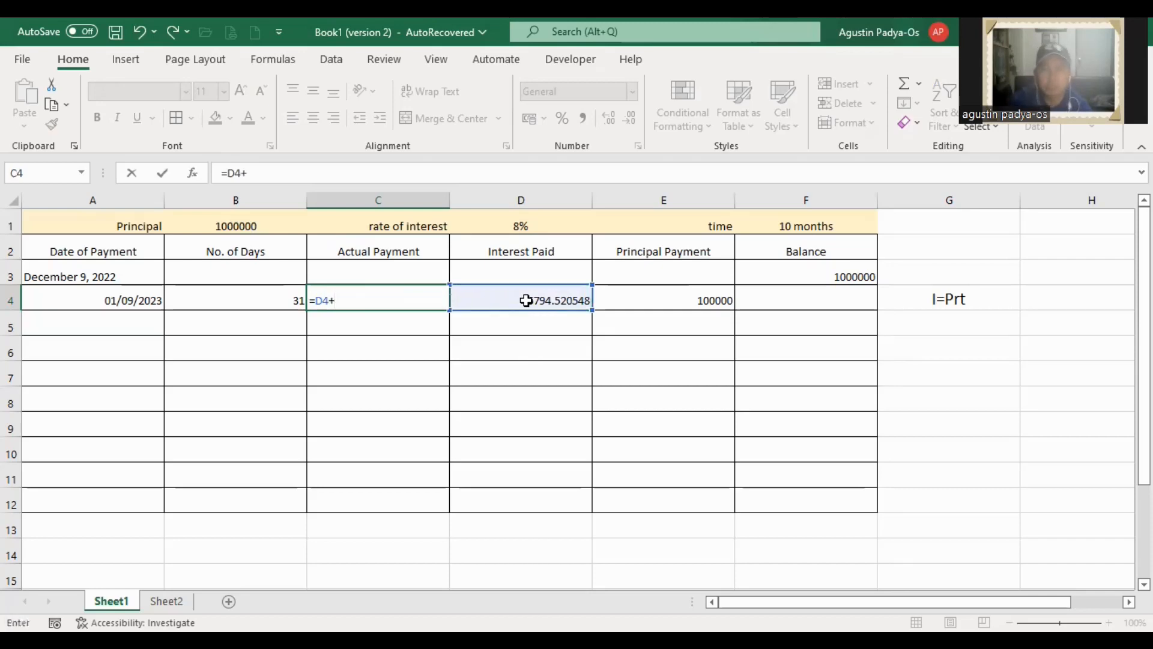
left_click(663, 302)
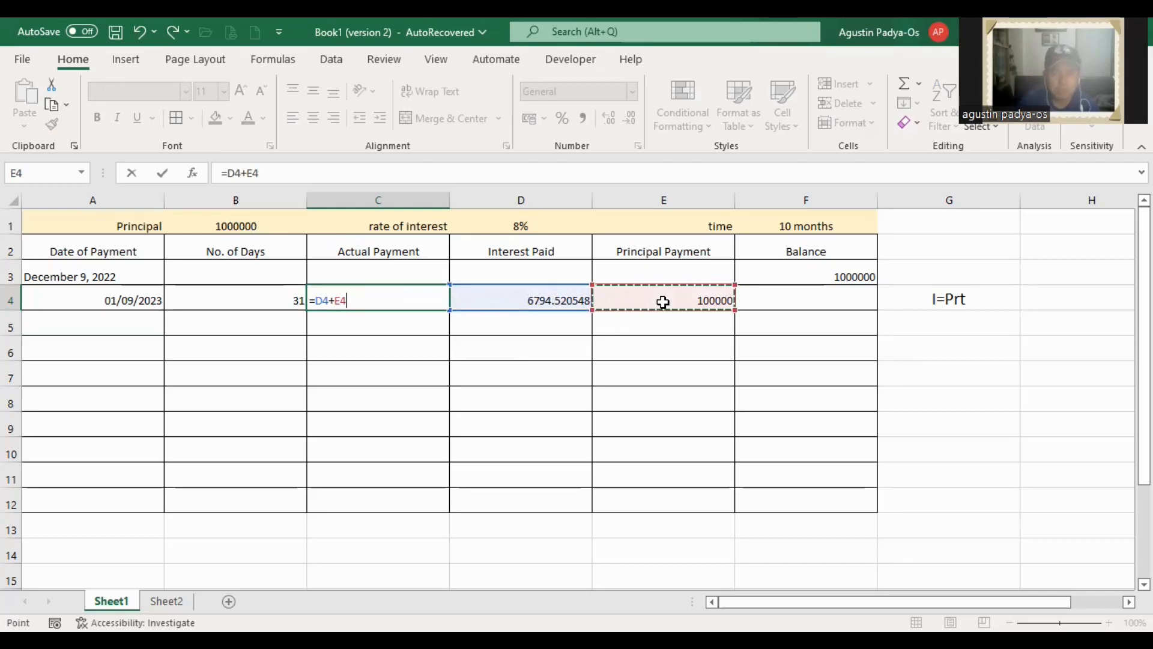
key("Return")
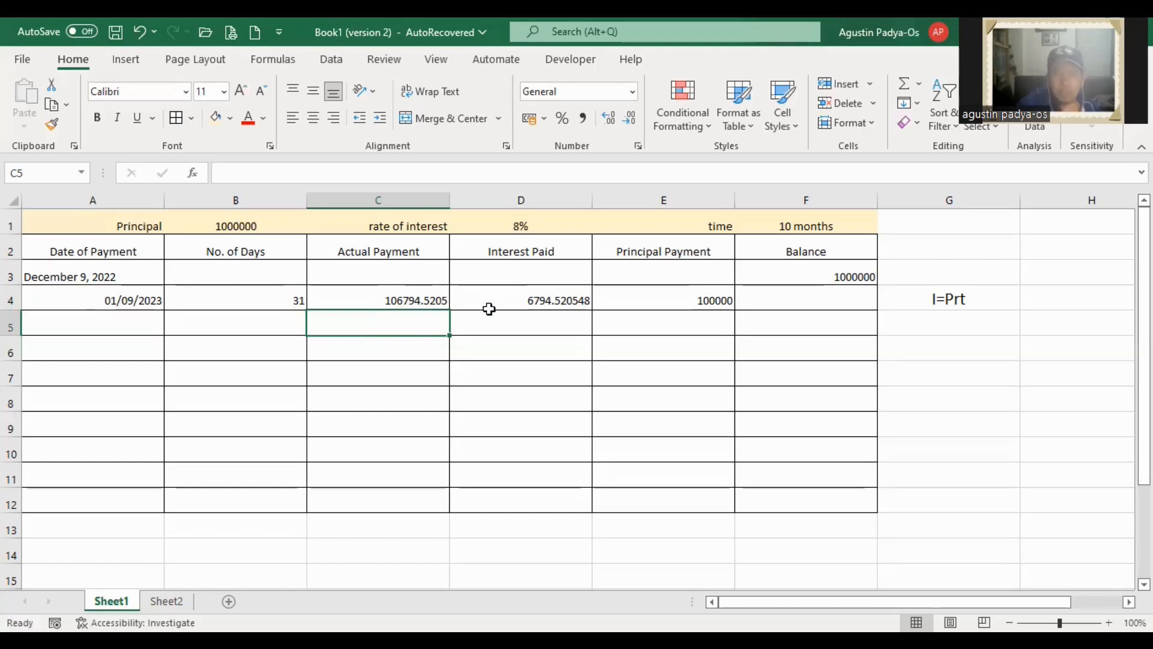
left_click(398, 301)
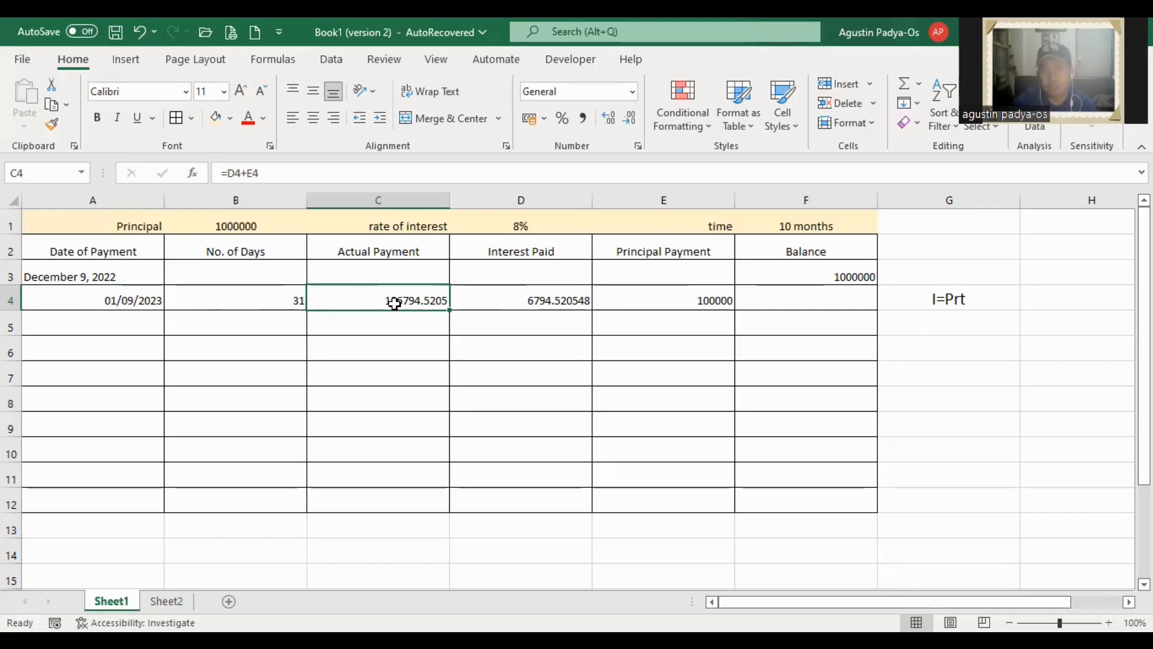
Enter the balance formula =F3-E4 in cell F4 and fill it down through F12
left_click(767, 303)
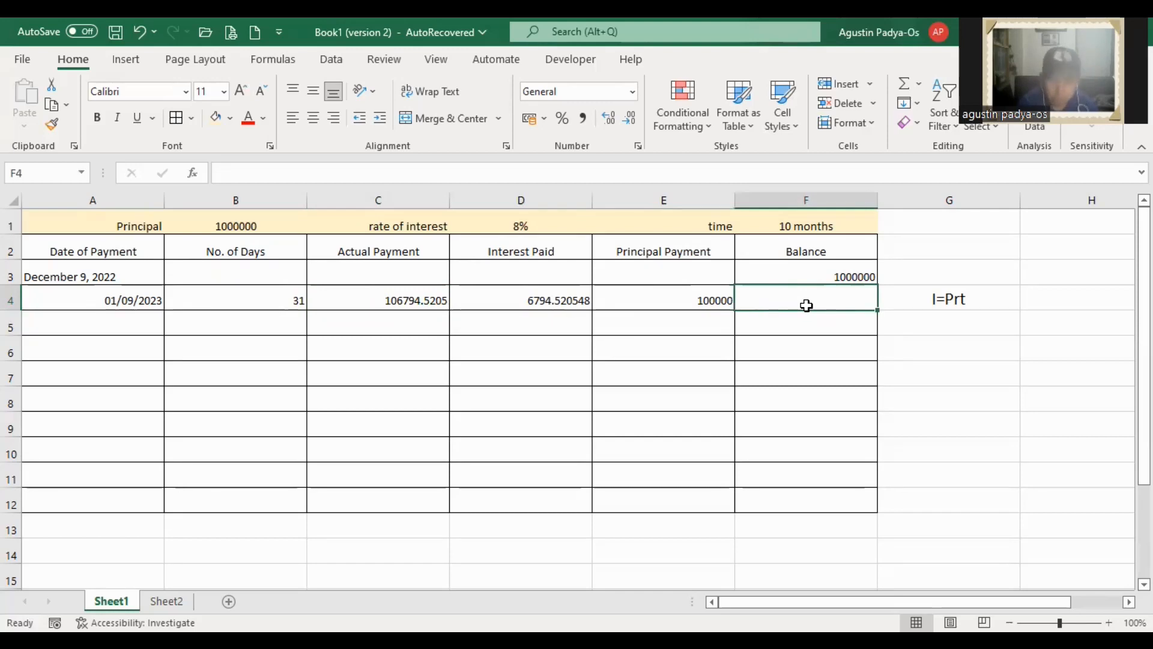
type("=")
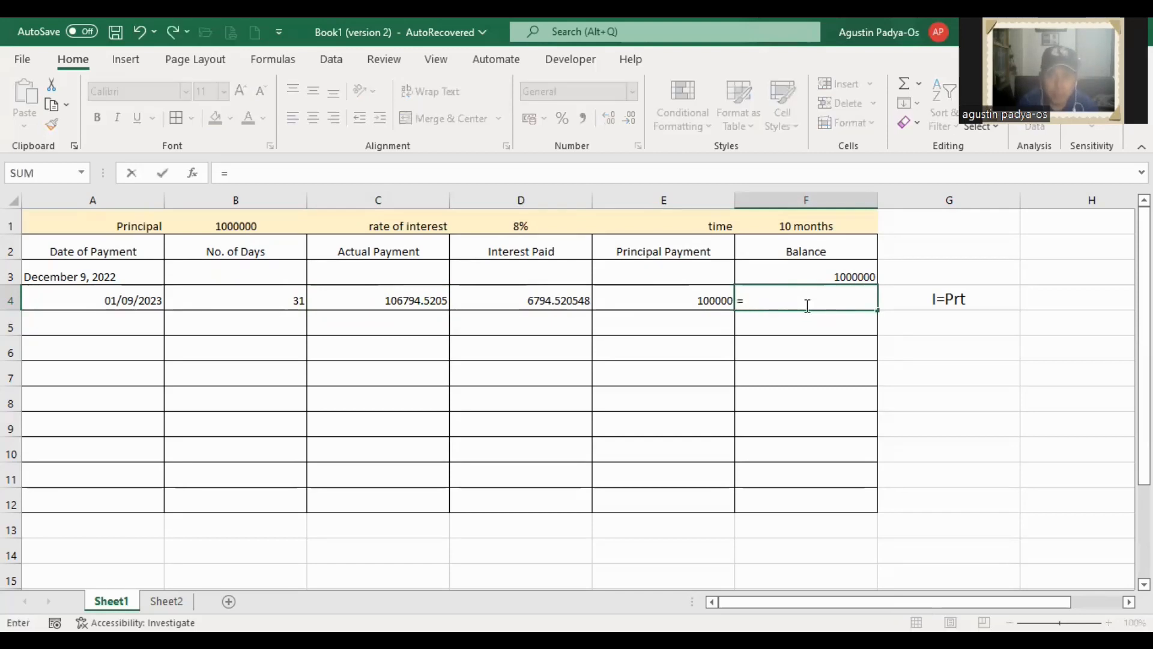
left_click(834, 275)
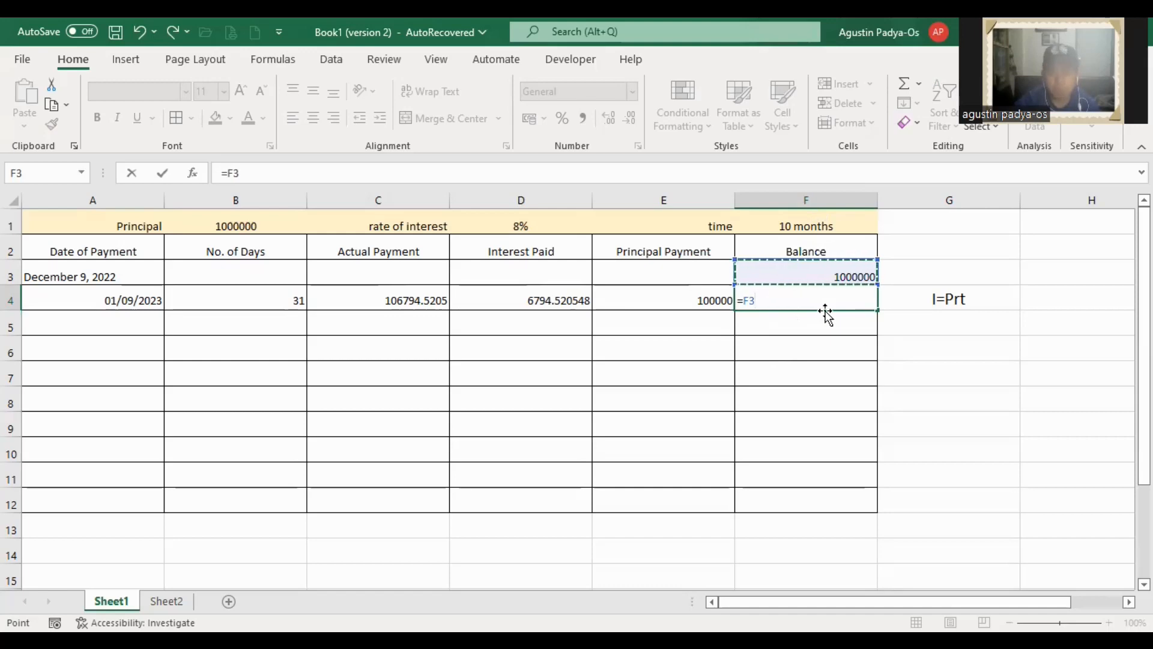
type("-")
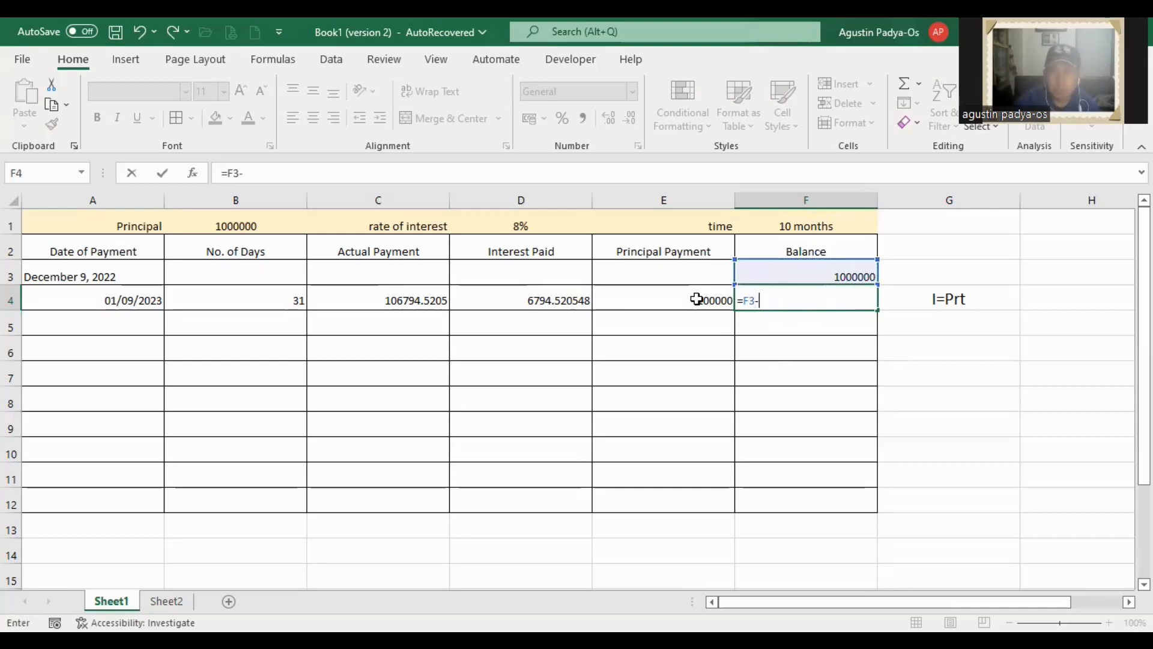
left_click(696, 300)
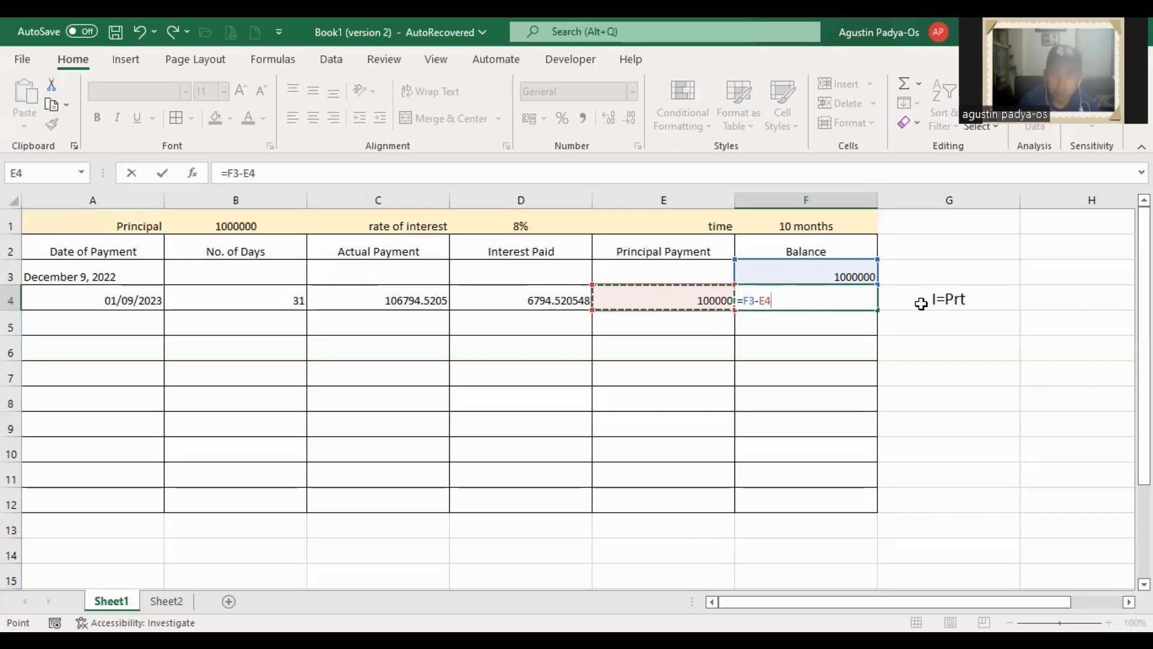
key("Return")
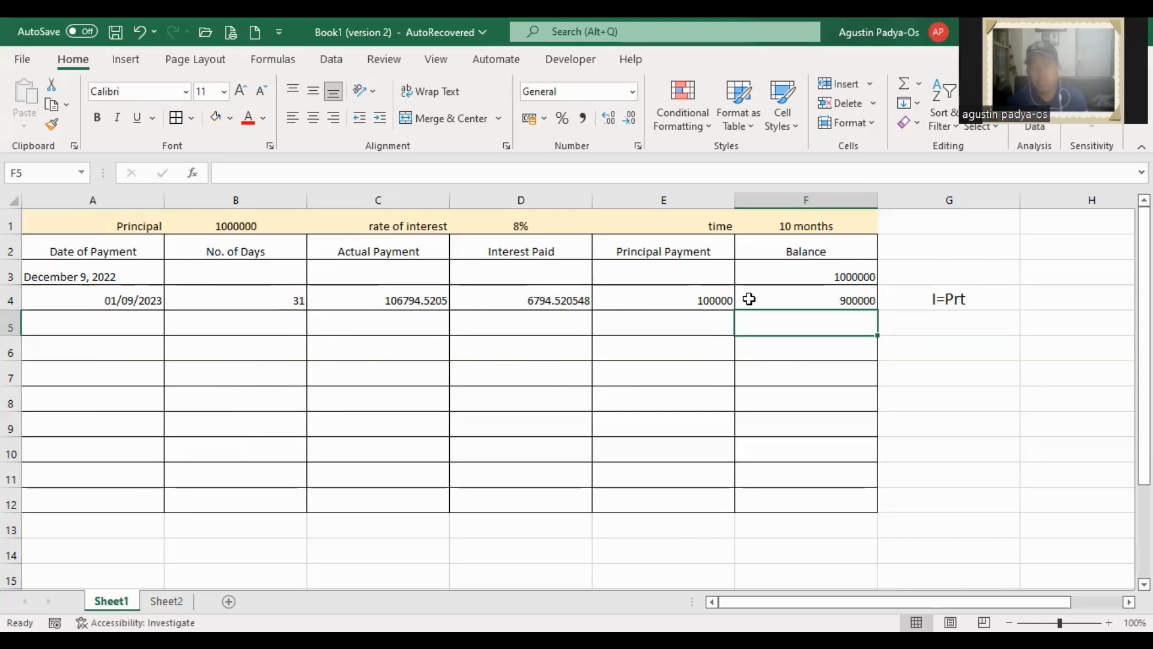
left_click(787, 289)
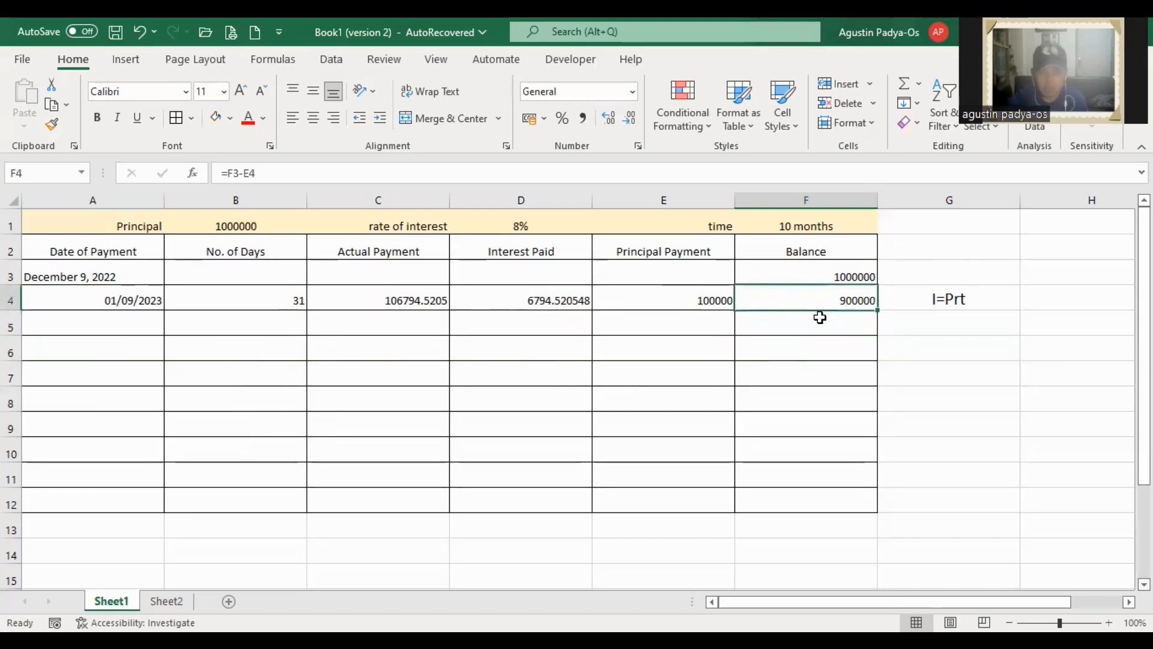
left_click_drag(877, 312, 850, 499)
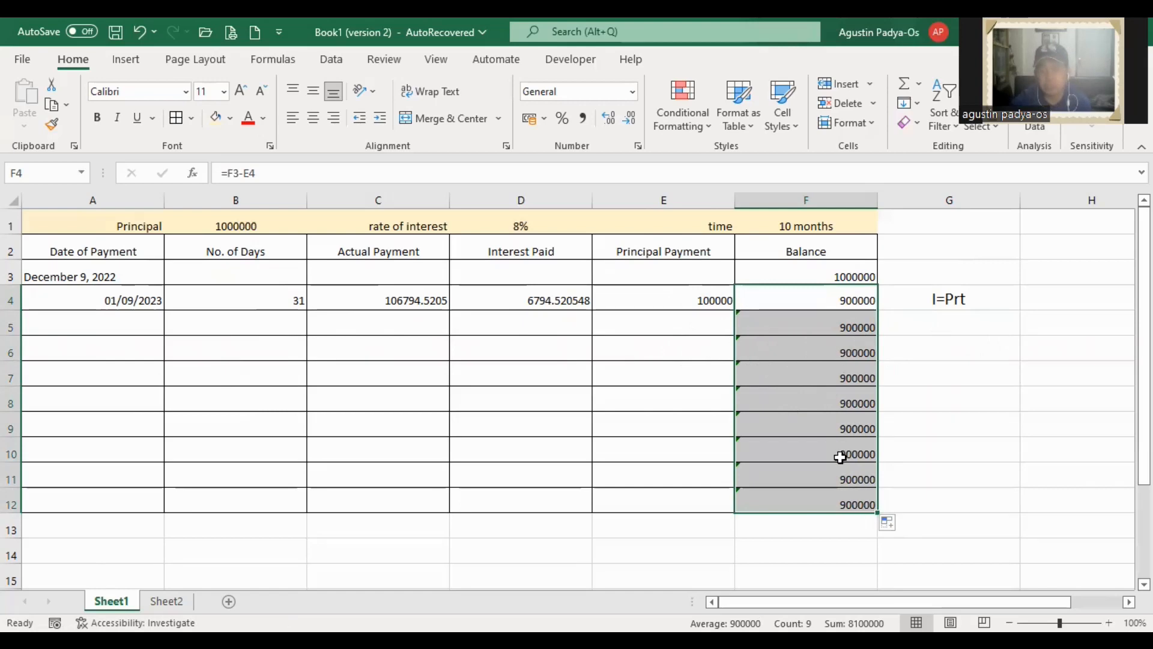
Copy the 100000 principal payment from E4 into E5:E12 and go through the copied payments
left_click(700, 299)
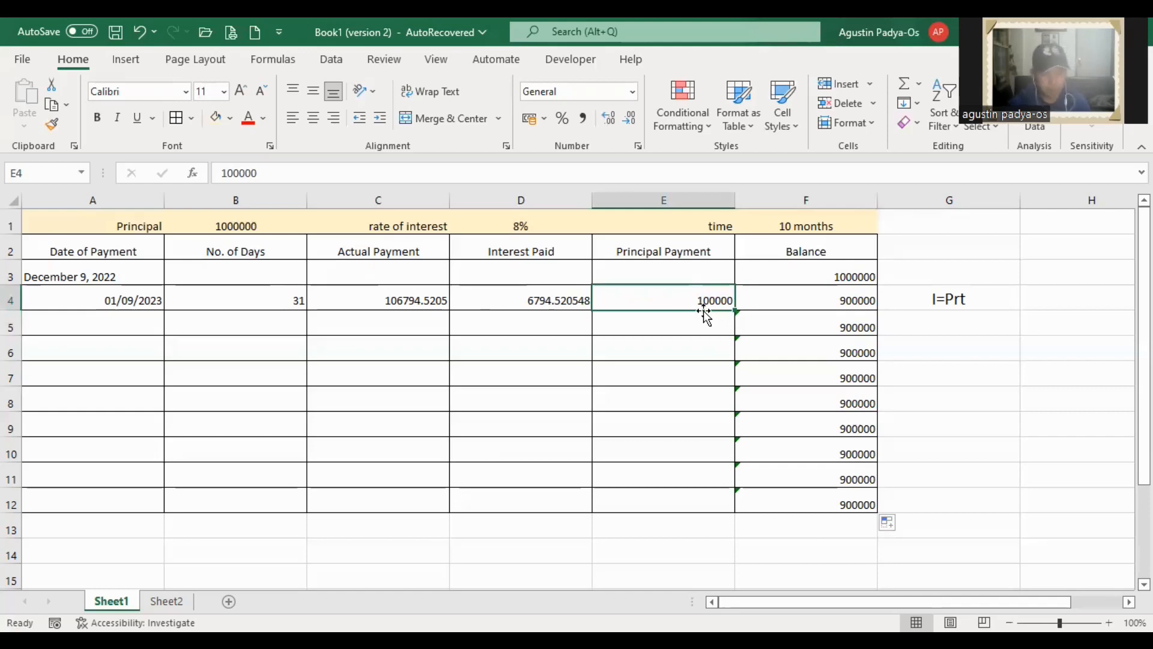
key("ctrl+c")
left_click_drag(700, 326, 705, 491)
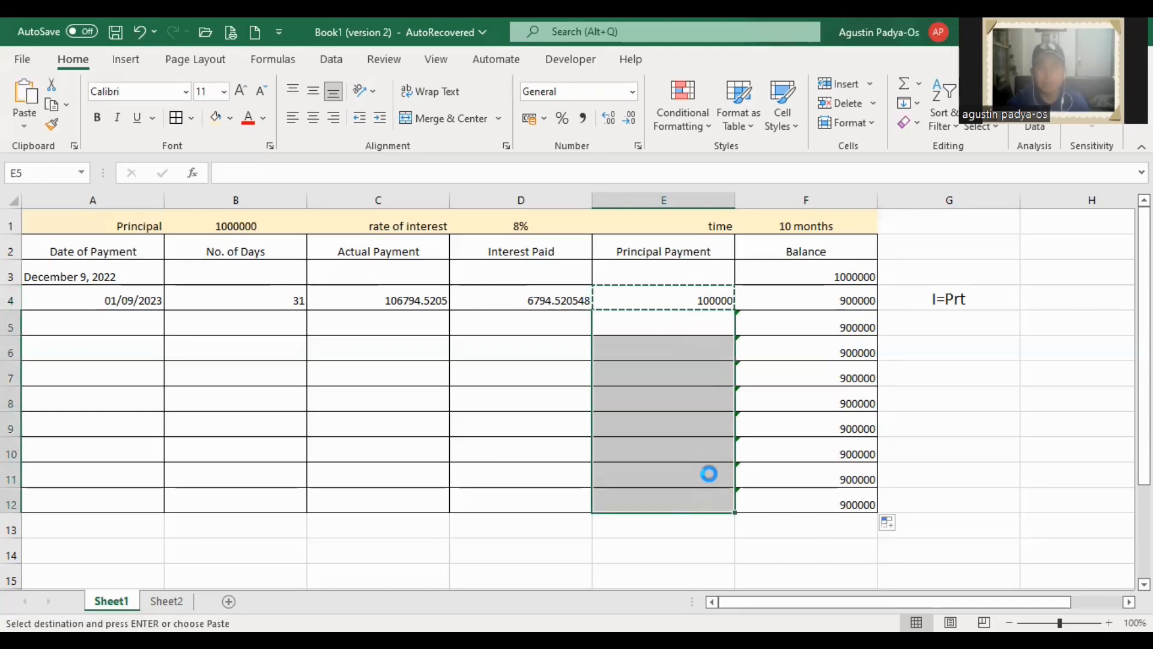
key("ctrl+v")
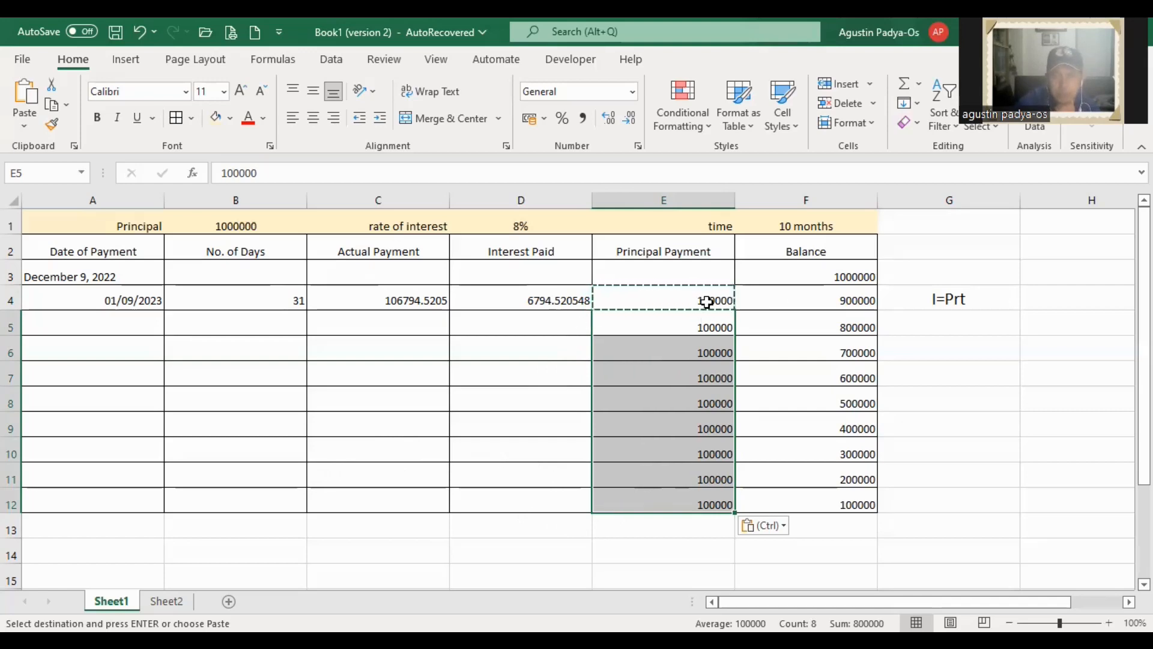
left_click(717, 375)
left_click(716, 399)
left_click(716, 423)
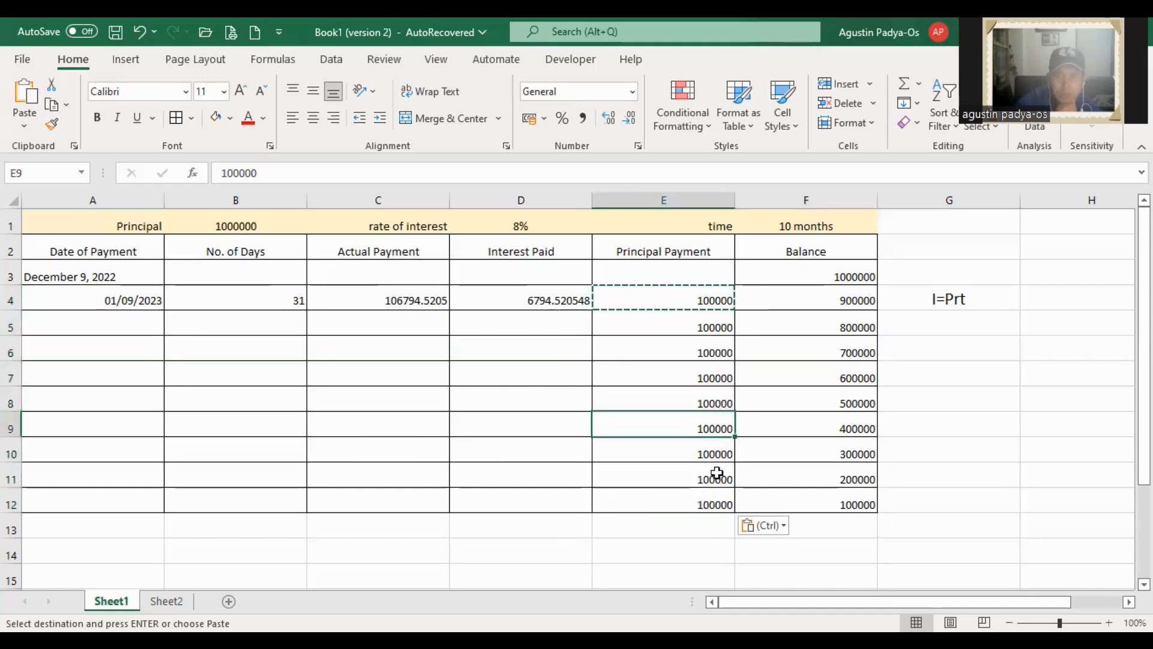
left_click(708, 451)
left_click(709, 479)
left_click(702, 505)
Add one more row to the table by applying cell borders to A12:F13
left_click_drag(62, 507, 802, 525)
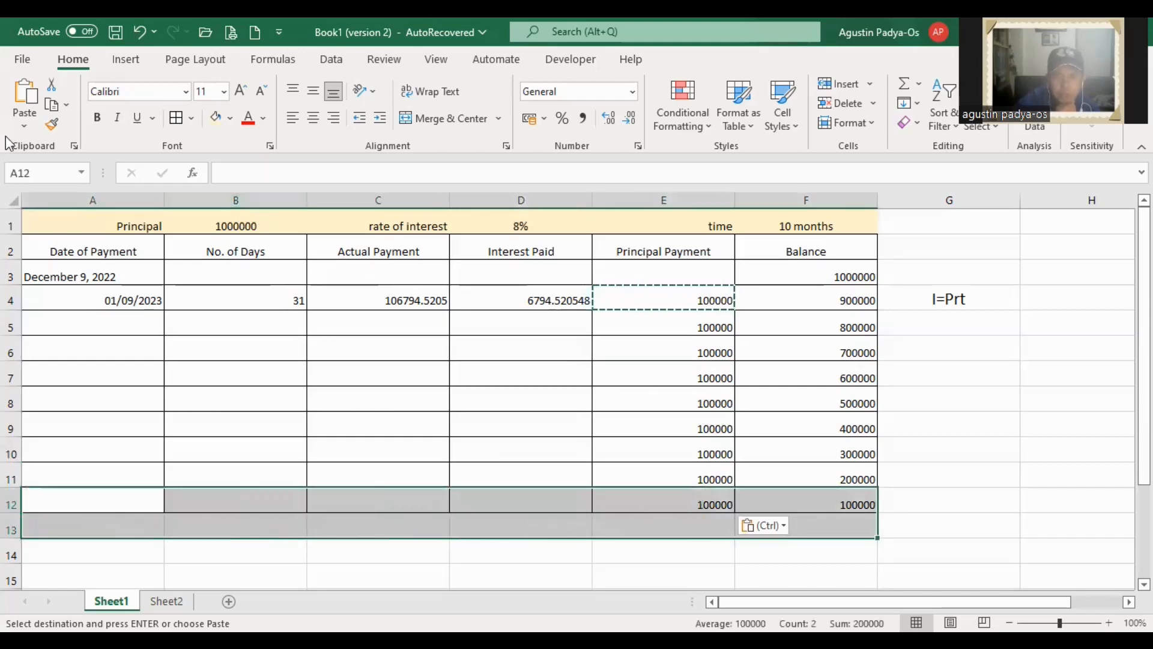
left_click(175, 118)
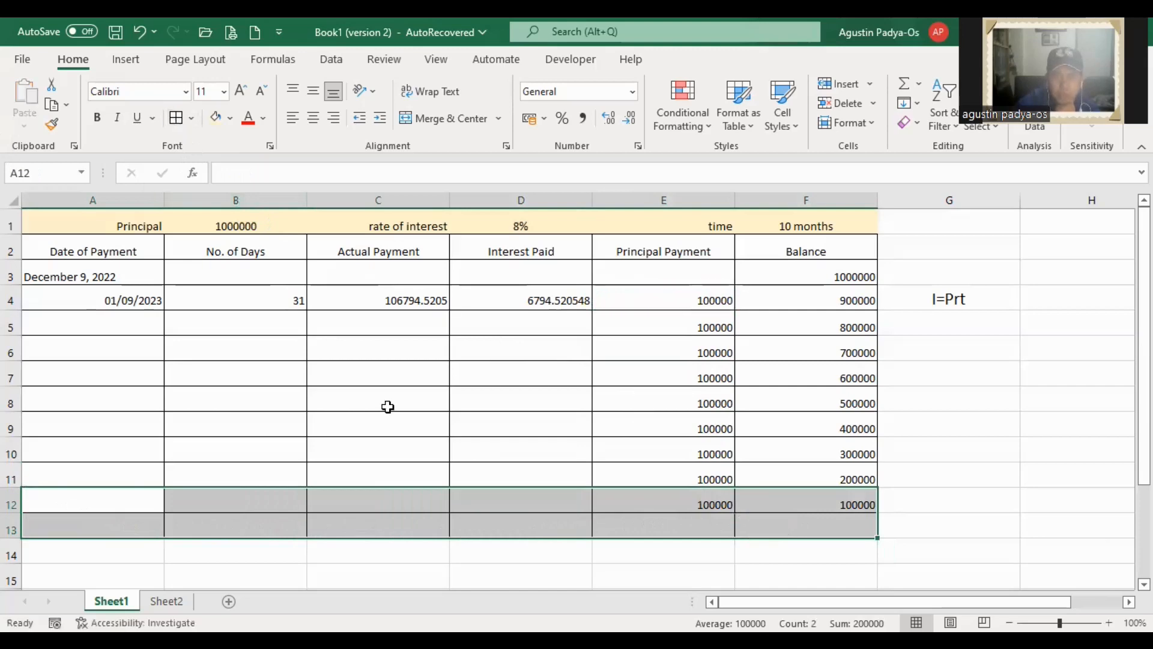
left_click(731, 513)
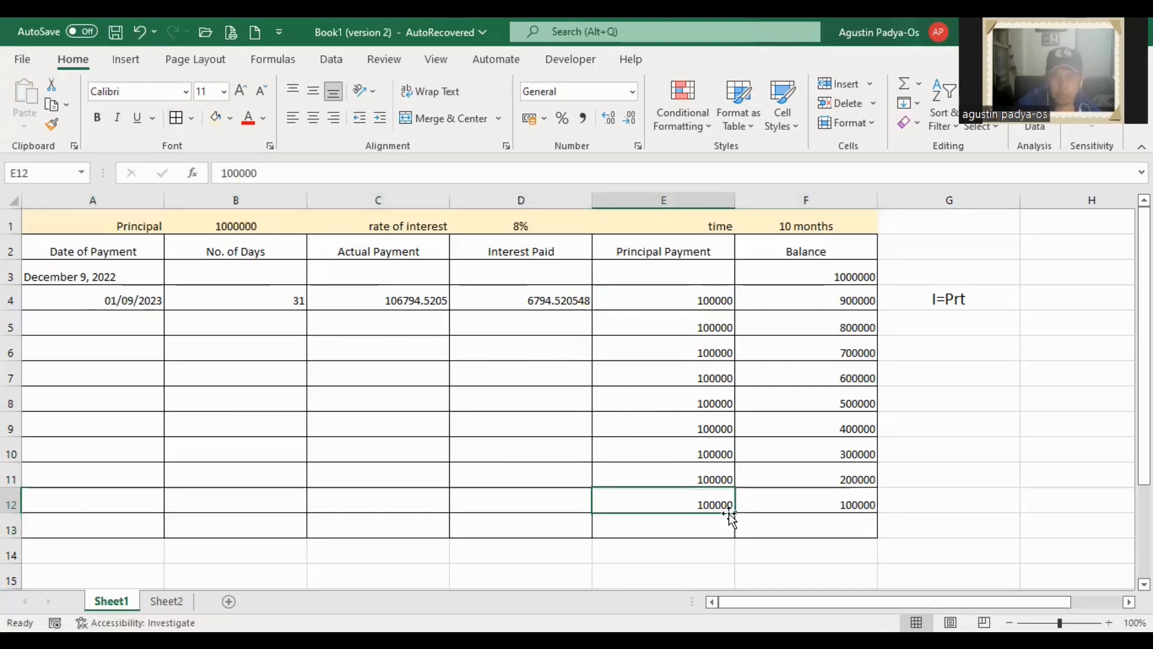
left_click_drag(700, 471, 700, 520)
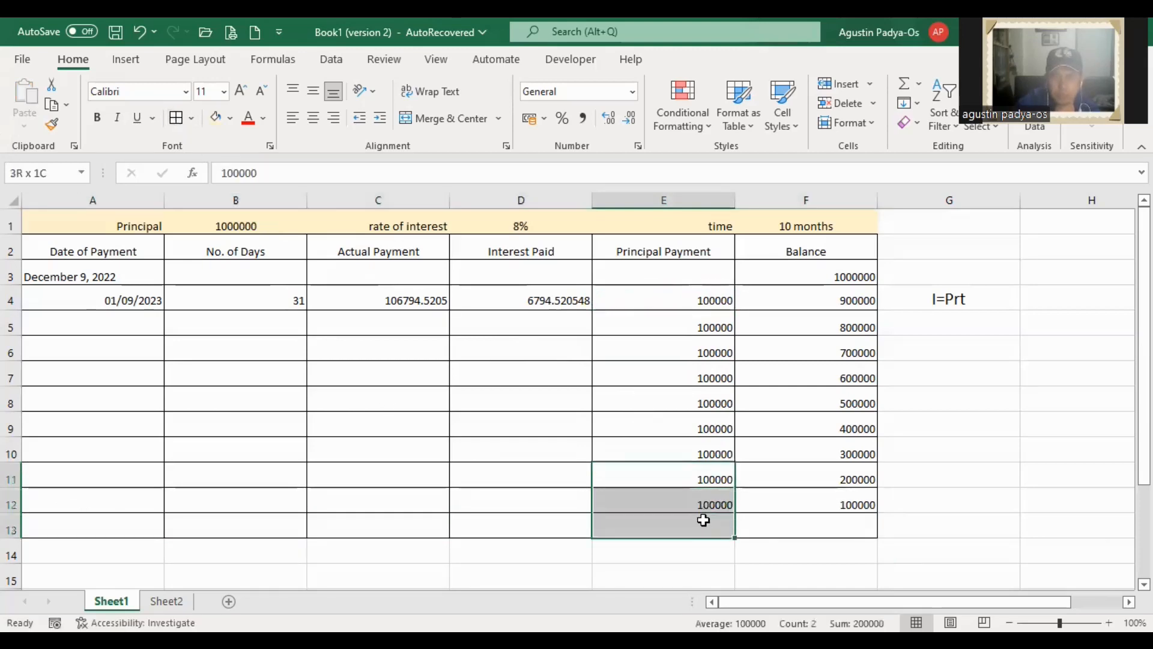
Copy the 100000 principal payment from E12 into E13 and extend the balance formula from F12 into F13
left_click(688, 506)
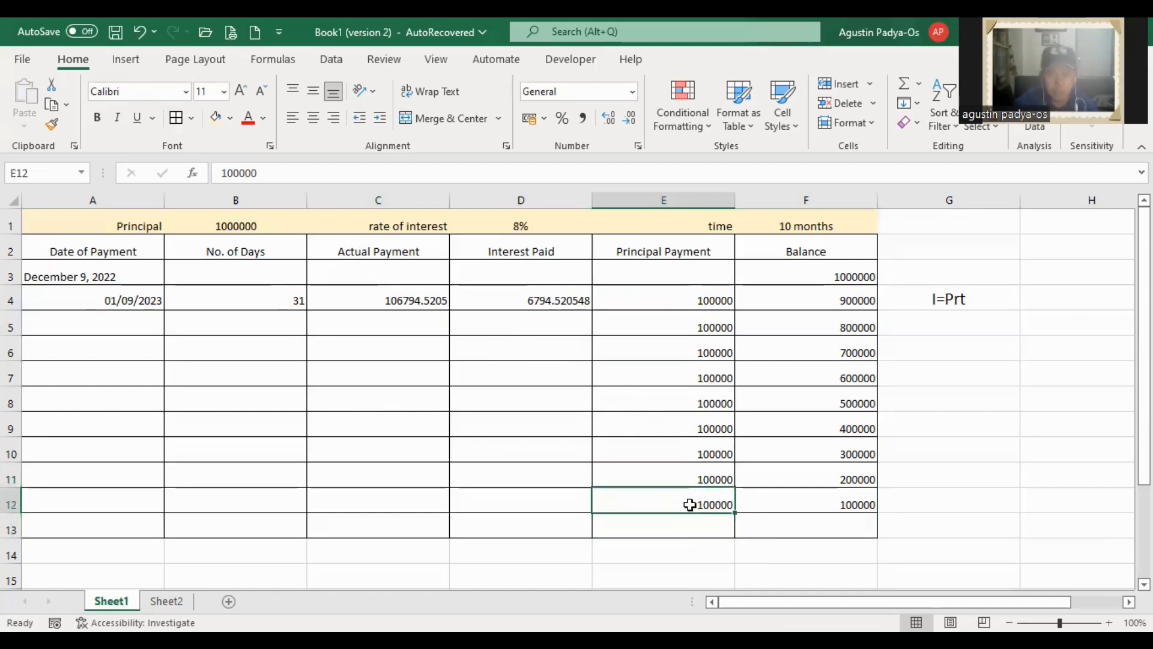
key("ctrl+c")
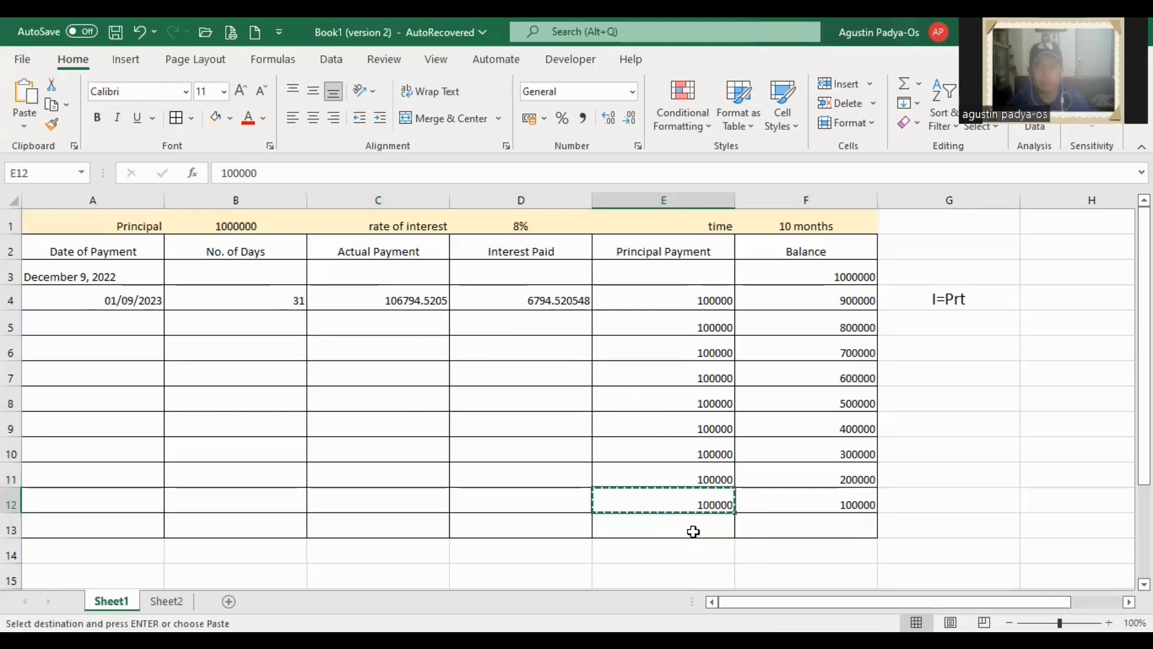
left_click(693, 530)
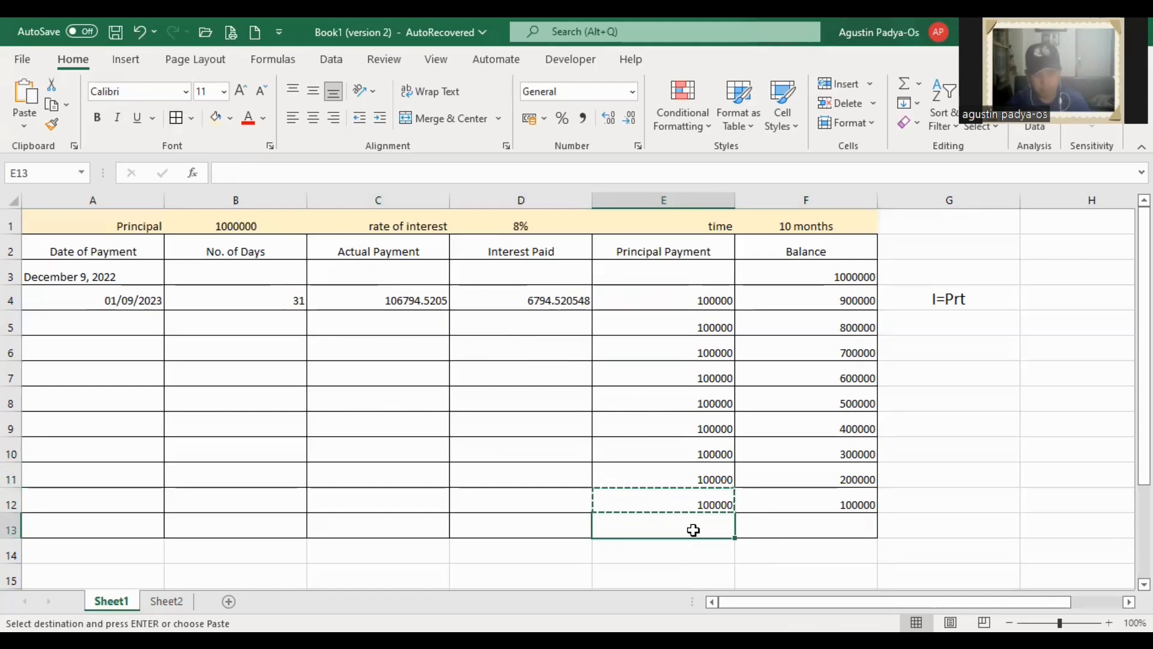
key("ctrl+v")
left_click(855, 508)
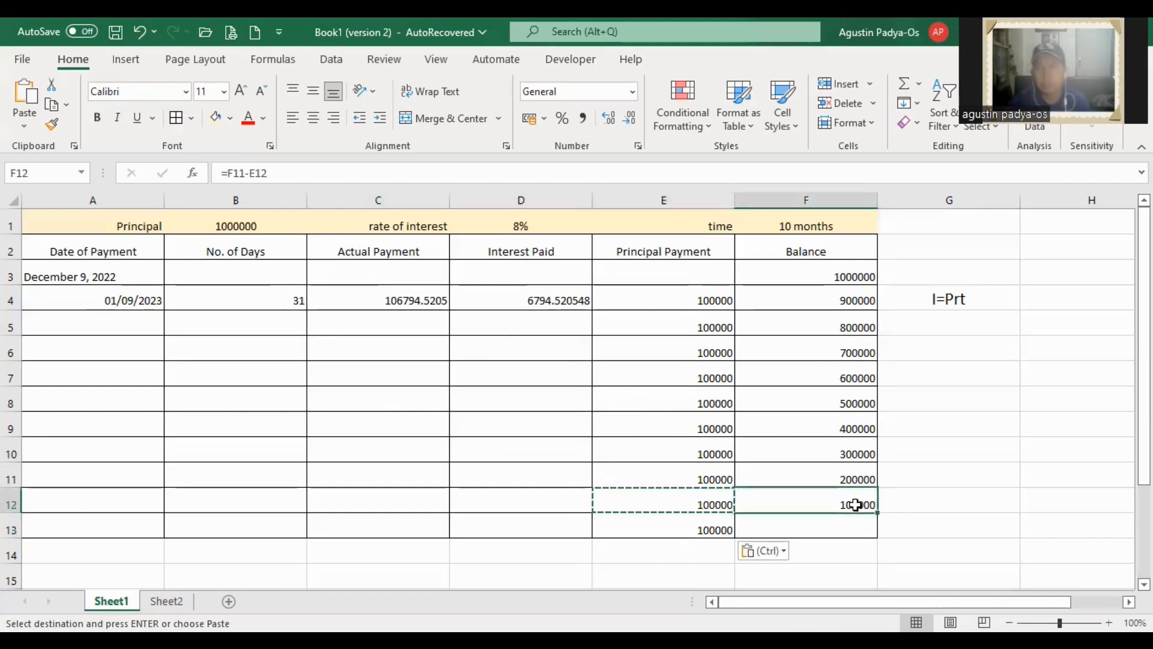
left_click_drag(875, 514, 875, 532)
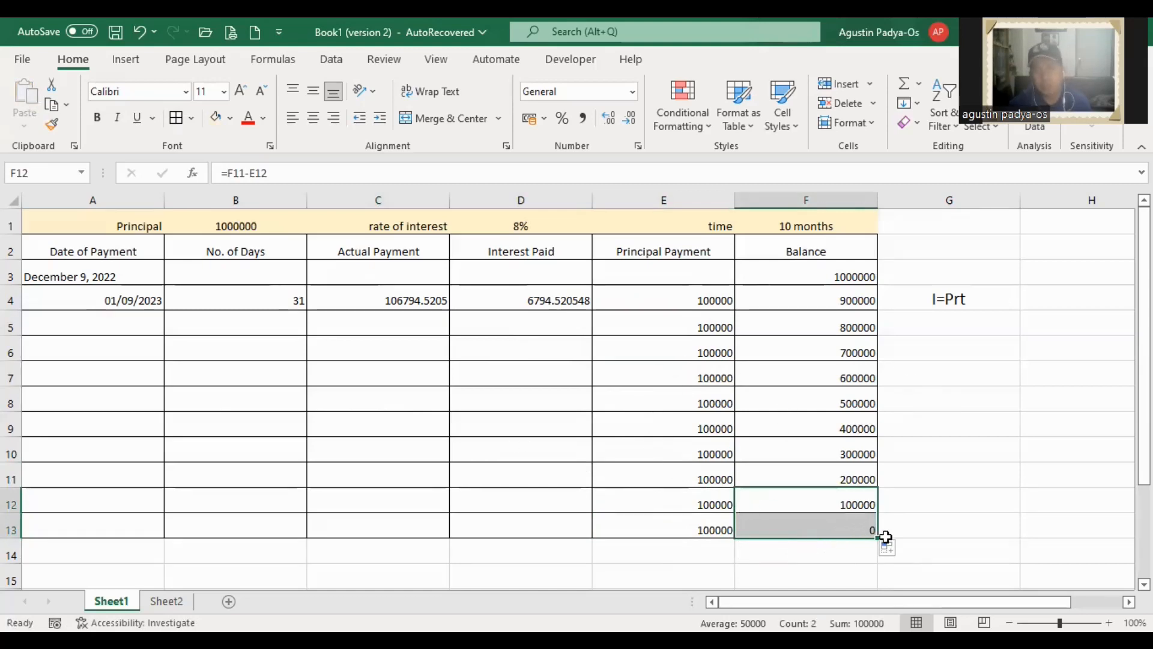
left_click(847, 528)
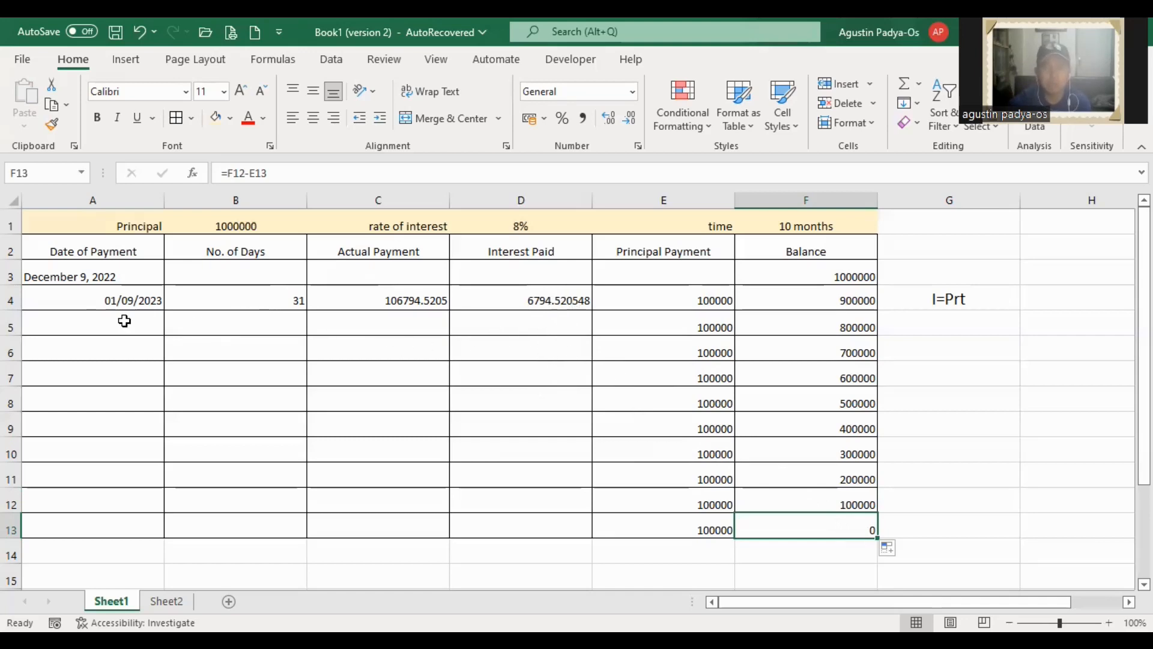
Fill the interest formula from D4 down to D13 and the actual payment formula from C4 down to C13
left_click(559, 299)
left_click_drag(593, 310, 602, 531)
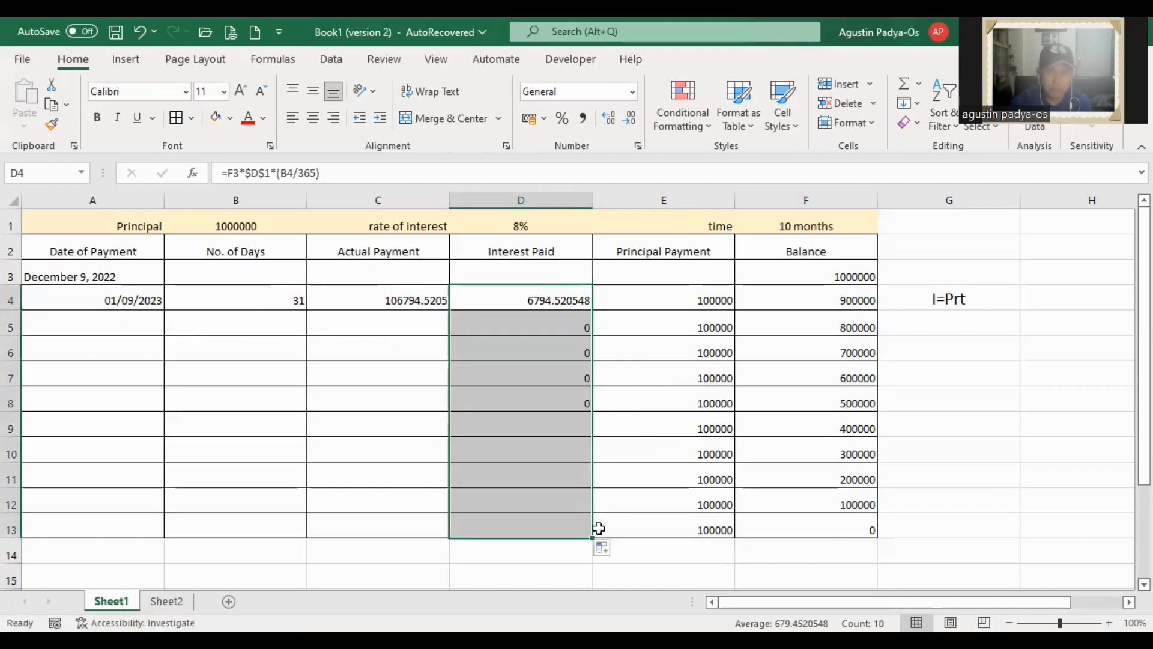
left_click(368, 305)
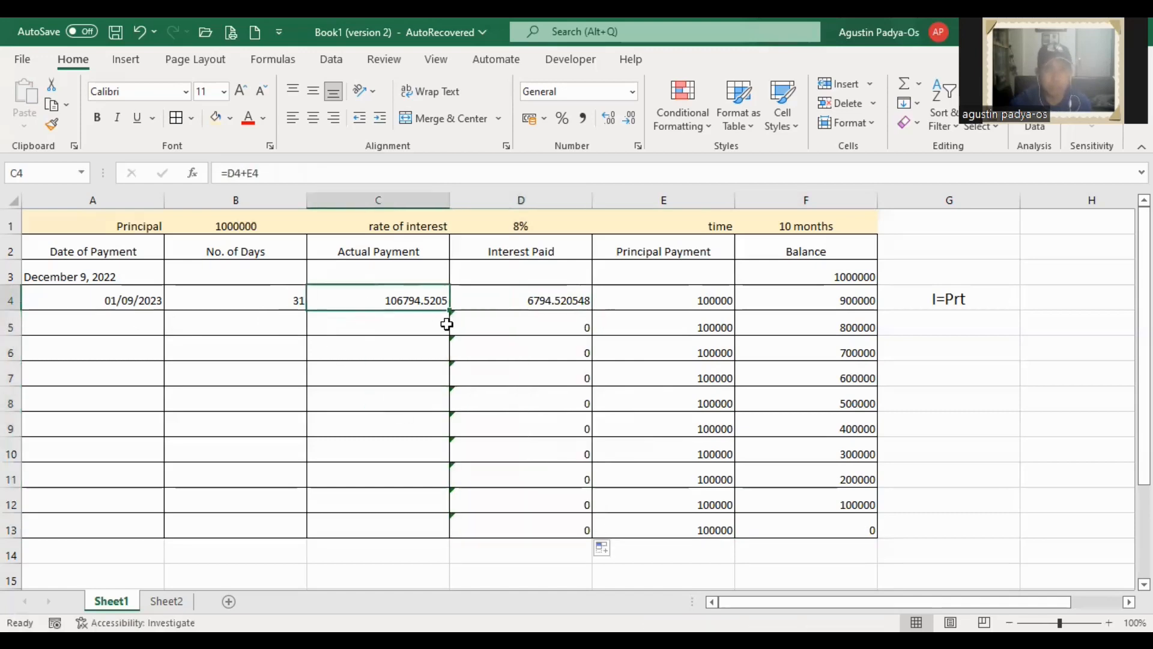
left_click_drag(450, 311, 460, 538)
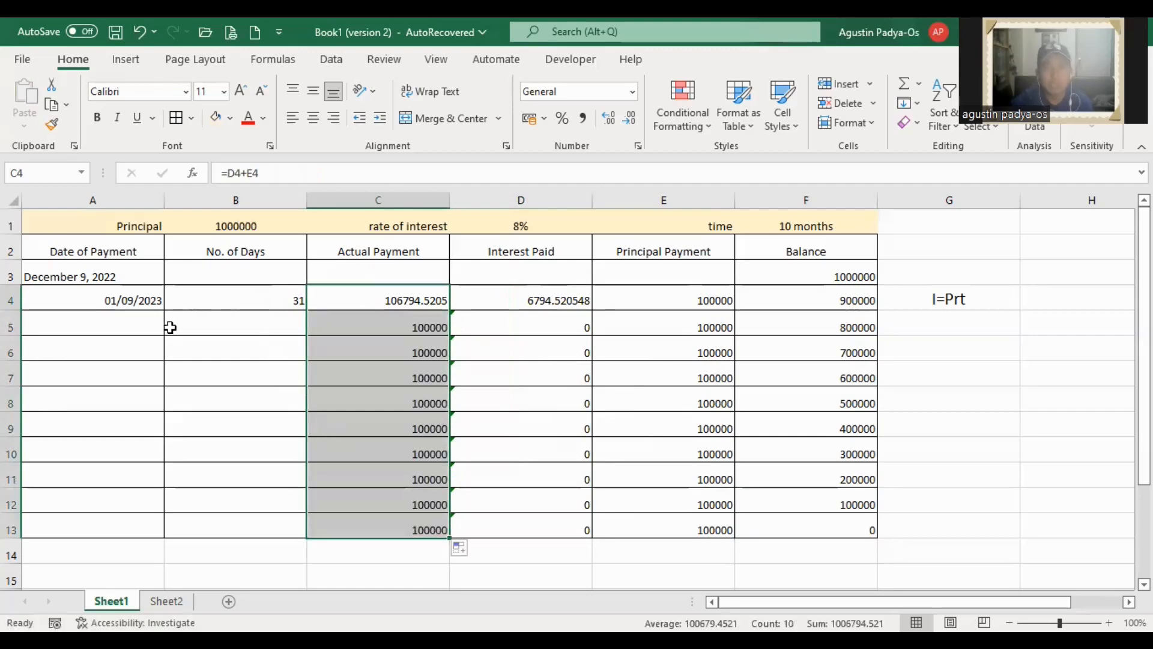
Go to the second payment's date cell A5, and check the final balance formula in F13
left_click(107, 318)
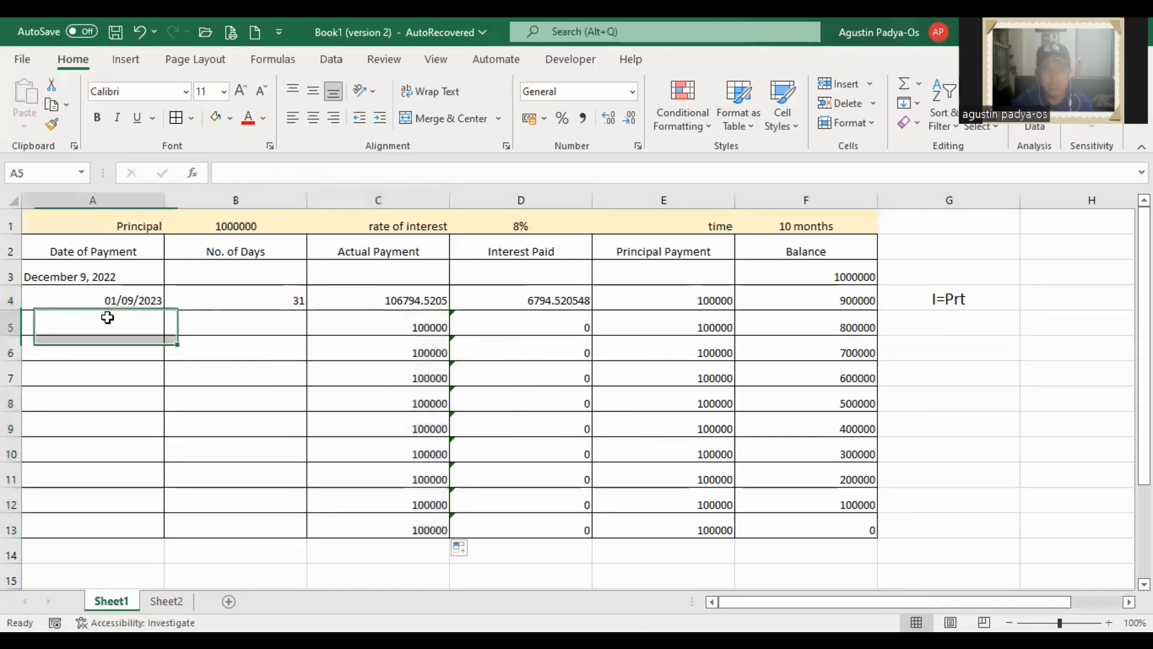
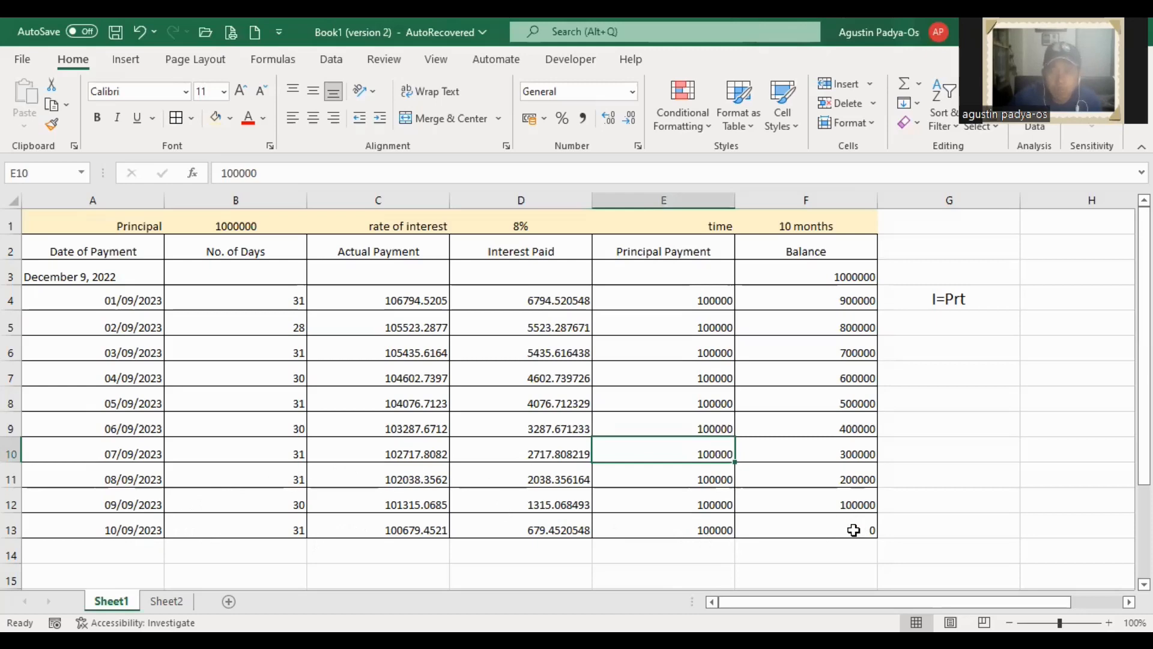
left_click(854, 530)
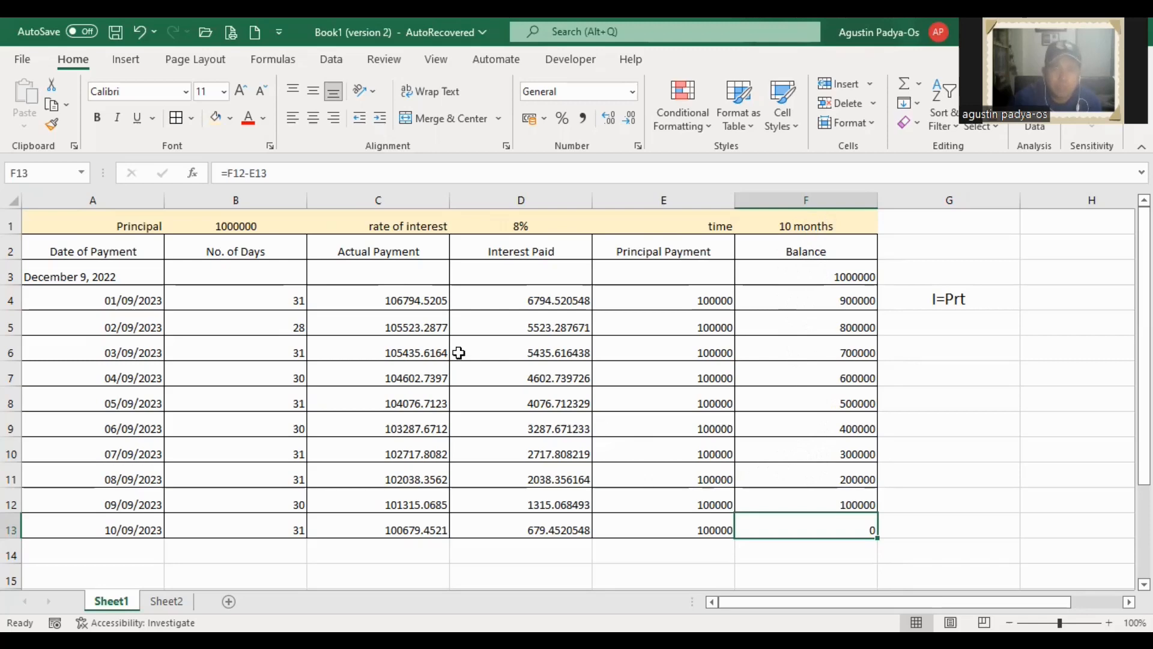
Total the Interest Paid column in D14 with a SUM of D4:D13
scroll(460, 348, "down", 1)
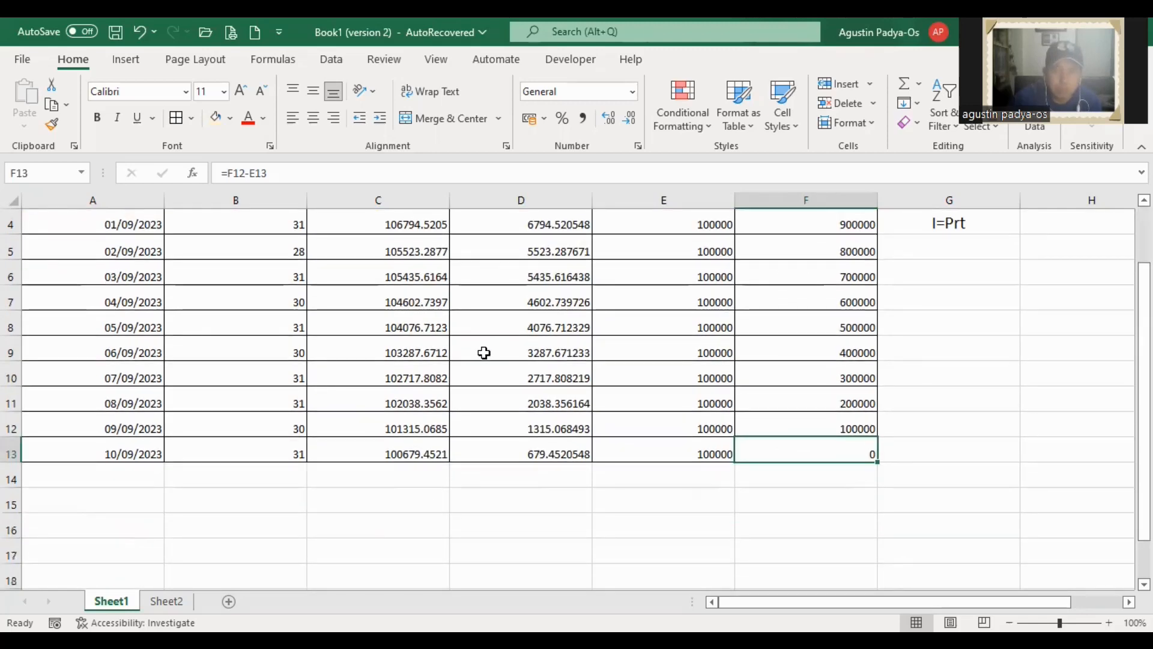
scroll(482, 351, "up", 1)
left_click_drag(513, 300, 533, 549)
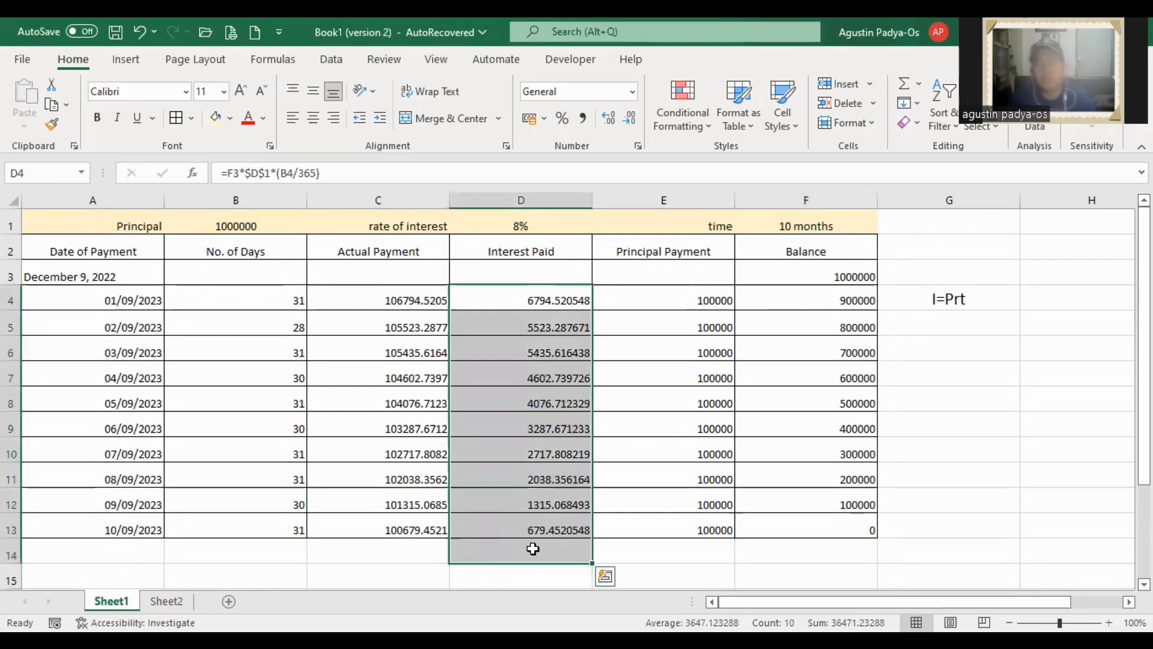
left_click(1031, 445)
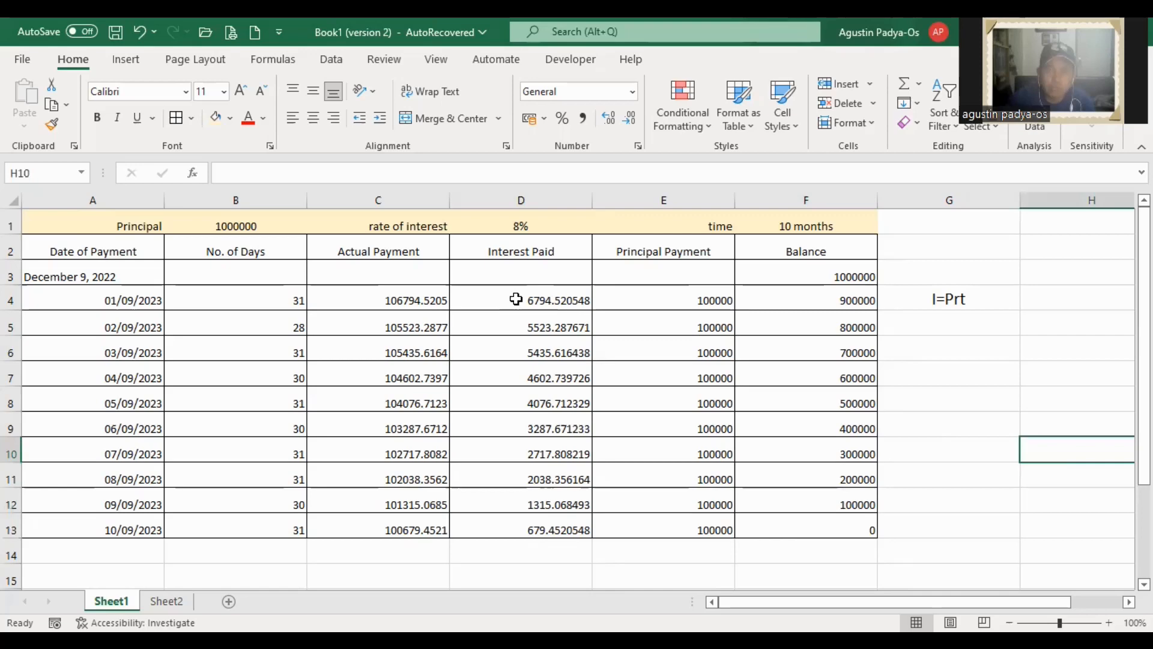
left_click_drag(516, 299, 529, 545)
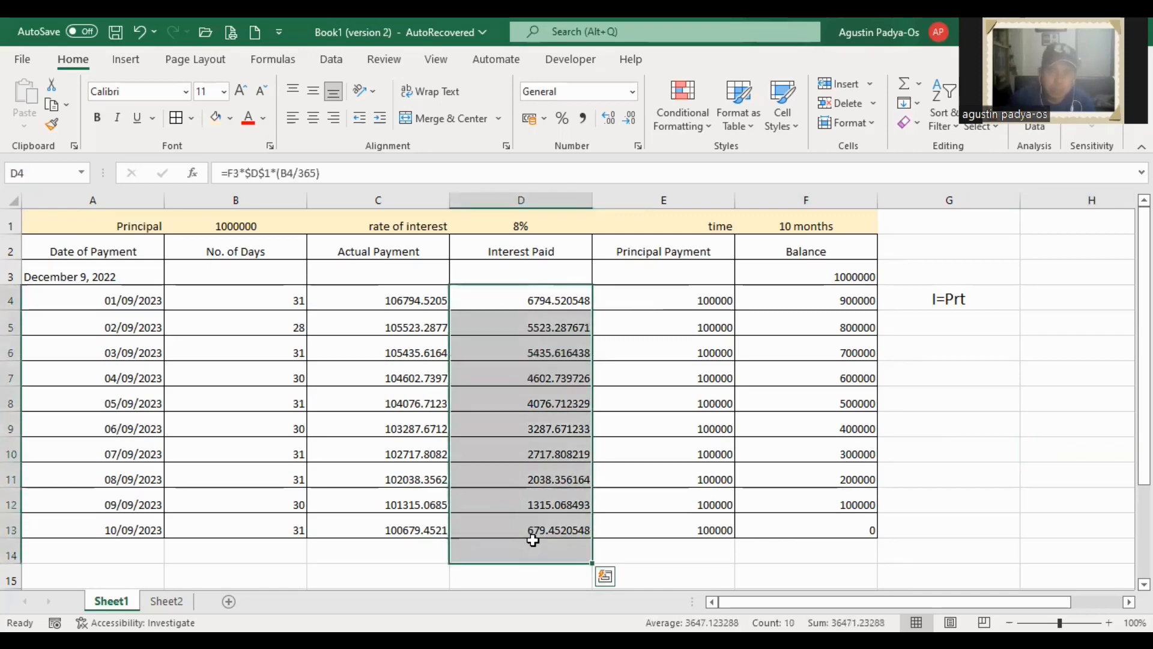
left_click(903, 81)
left_click(543, 549)
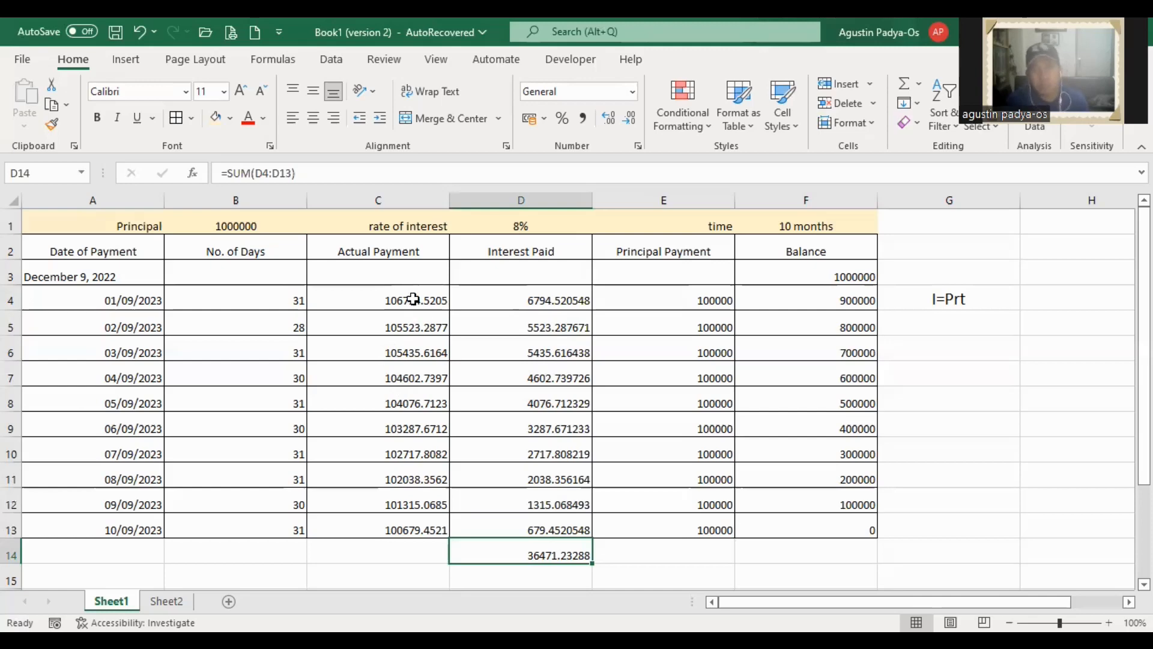
Total the actual payments in C14 with a SUM of C4:C13 and the principal payments E4:E13 in E14
left_click_drag(413, 299, 427, 547)
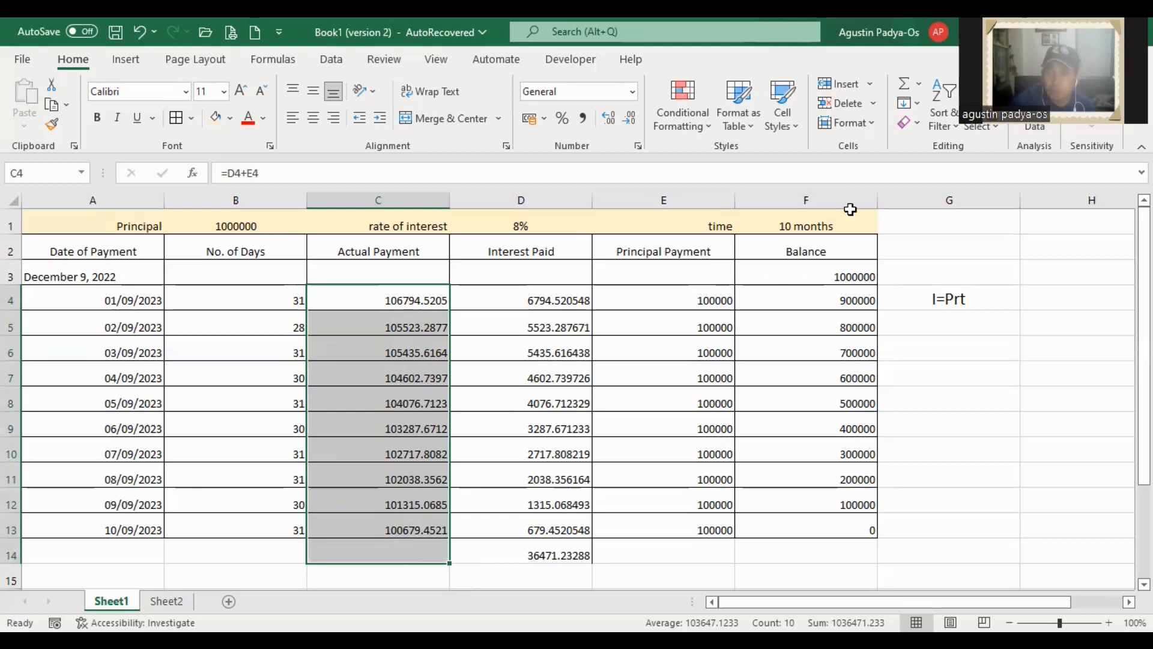
left_click(904, 86)
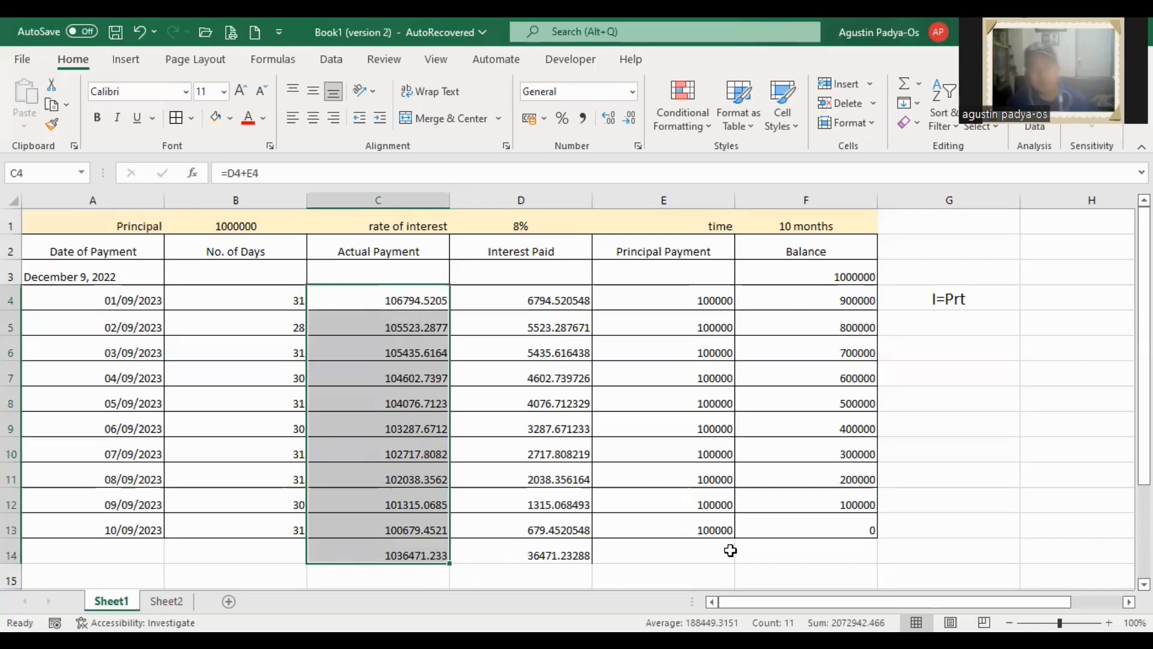
scroll(705, 525, "down", 1)
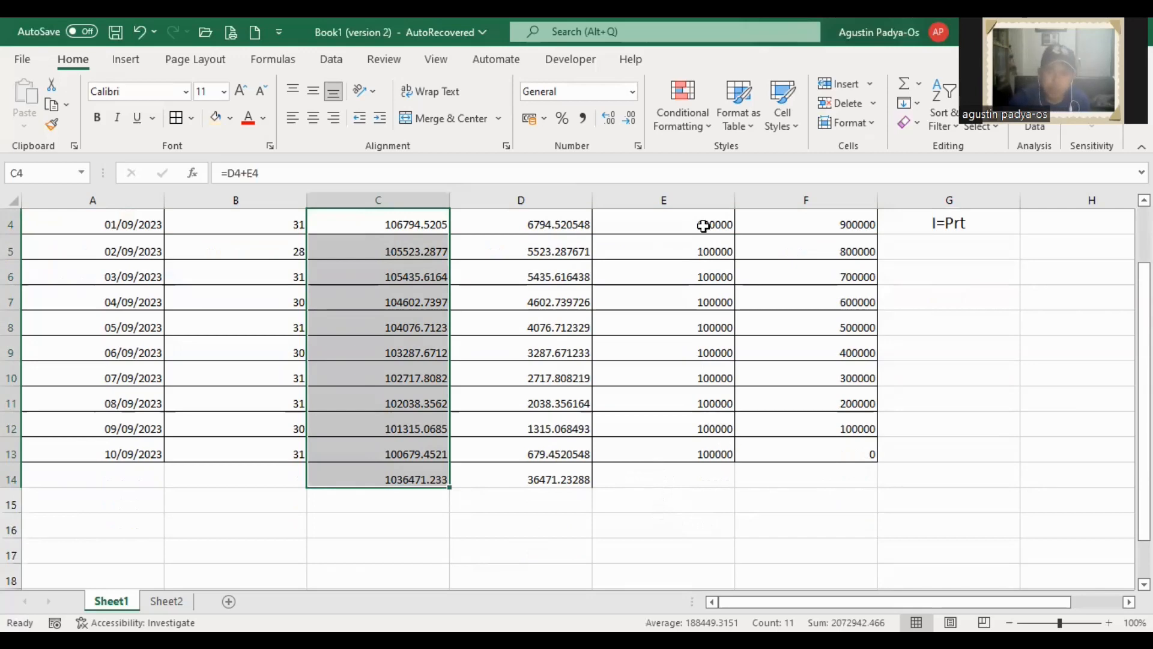
left_click_drag(704, 225, 703, 475)
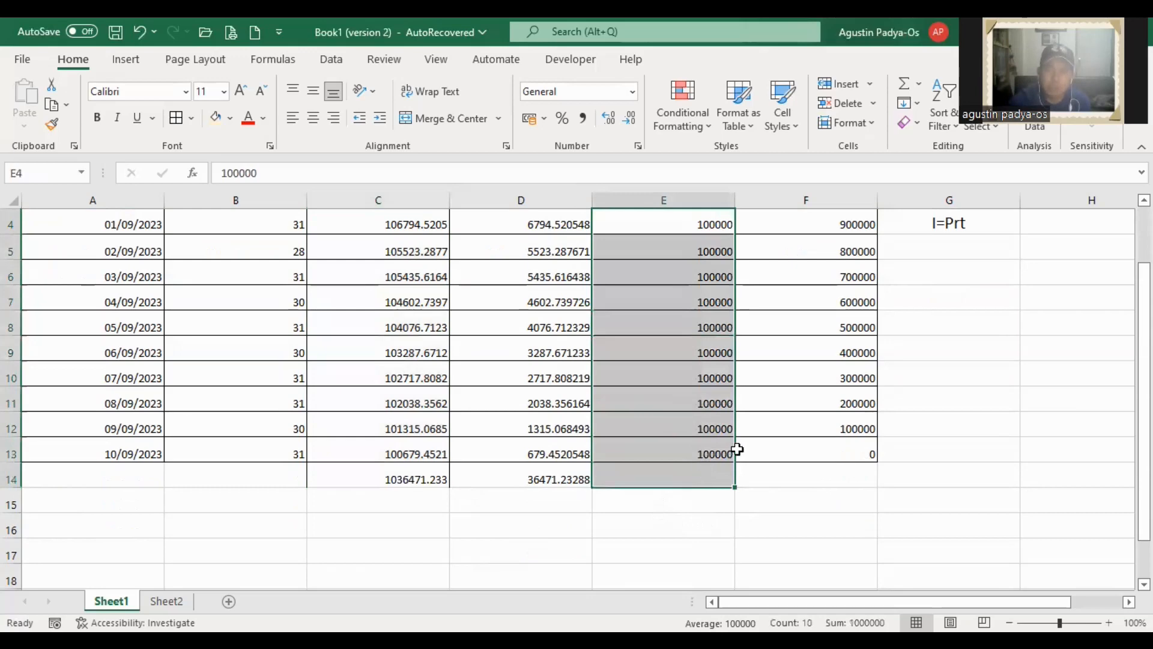
left_click(905, 90)
left_click(674, 520)
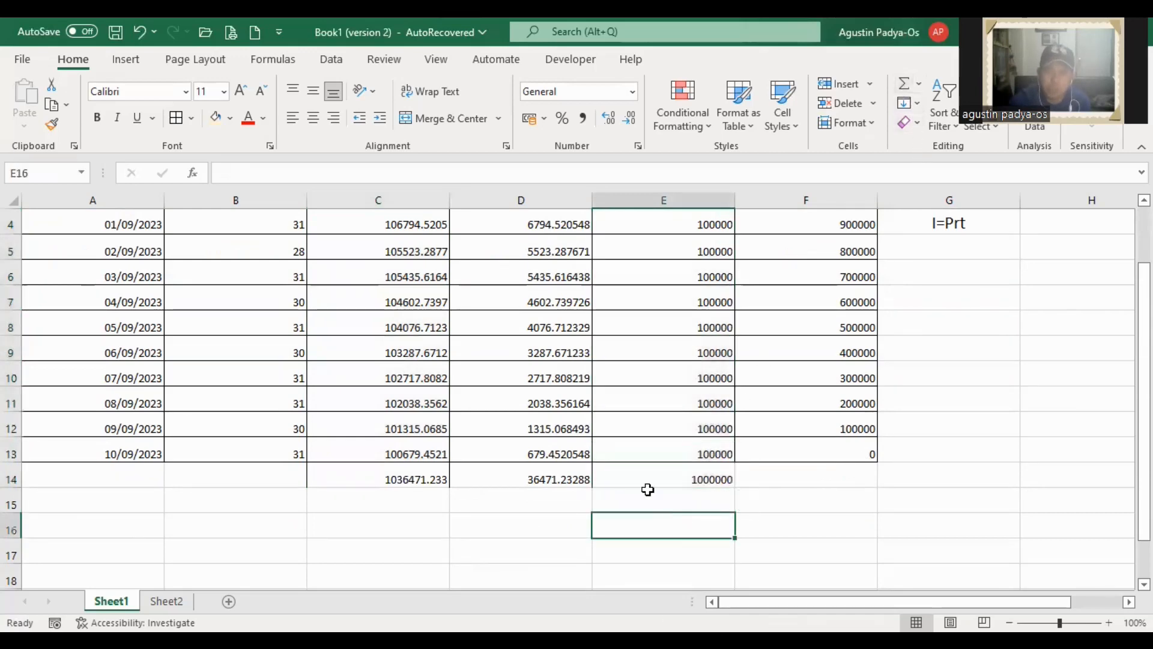
Compare the combined interest and principal totals in D14:E14 with the actual payment total in C14
left_click_drag(563, 485, 690, 477)
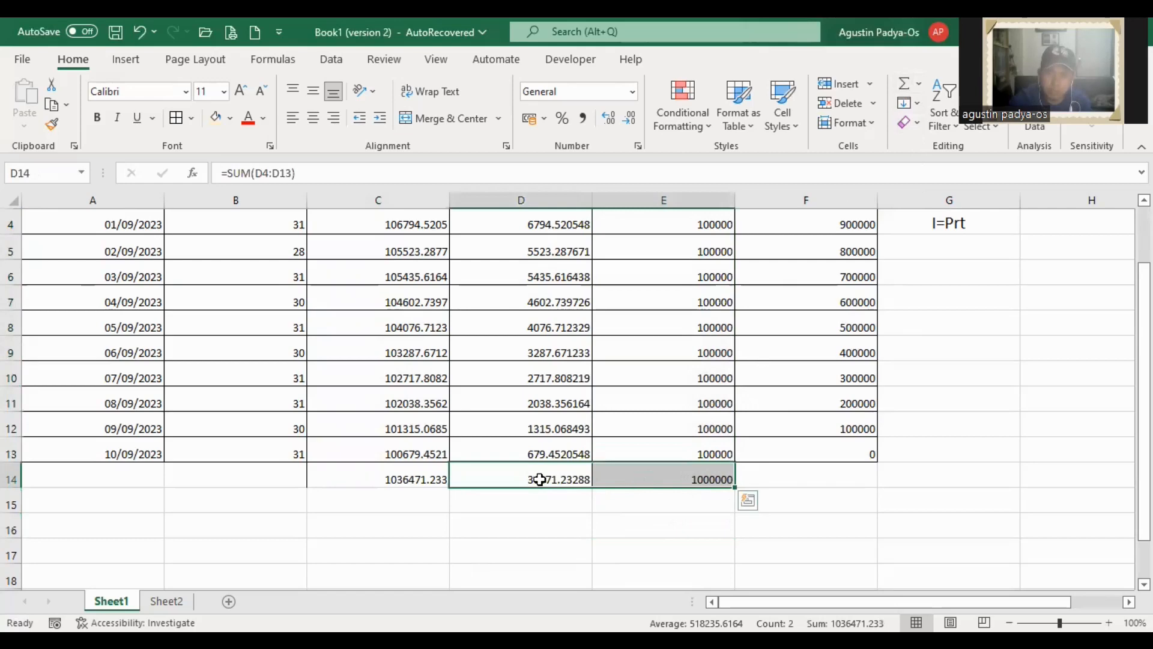
left_click(407, 479)
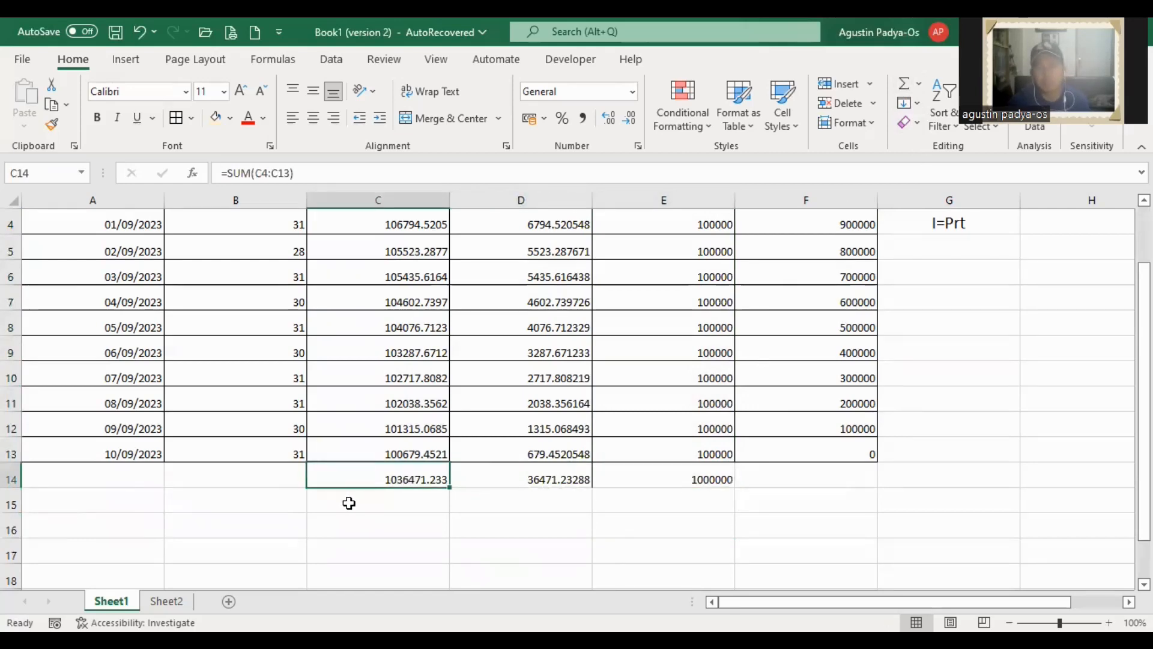
left_click(365, 518)
Shade the totals in C14:E14 with the light yellow fill used in row 1 and apply cell borders to them
left_click_drag(340, 478, 678, 478)
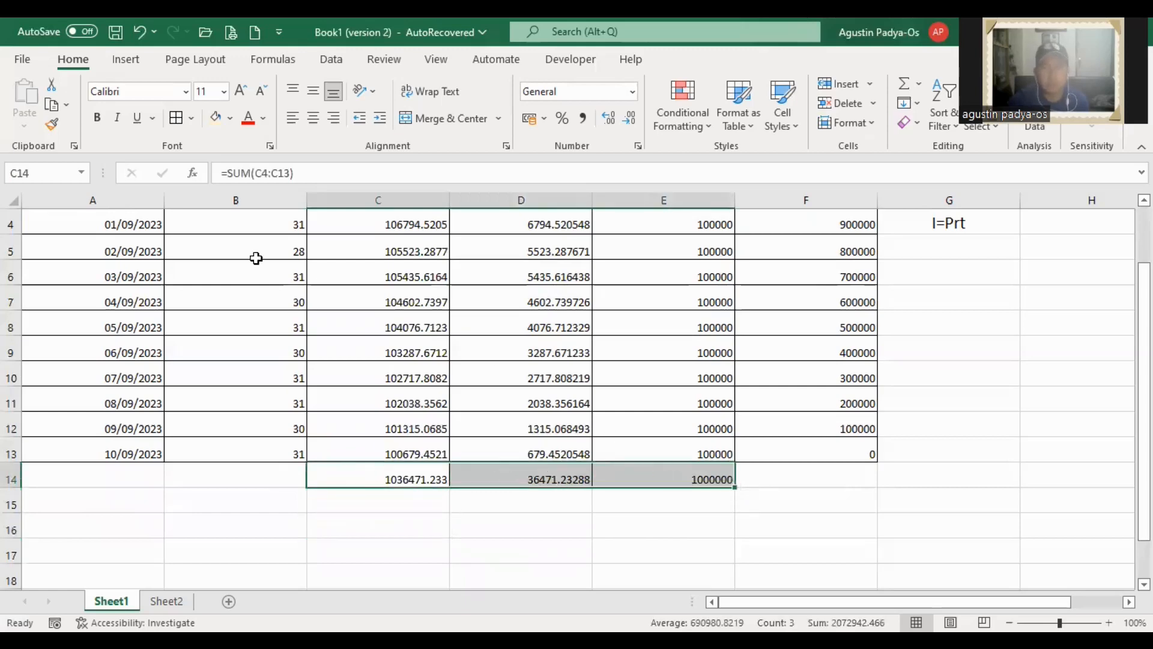
left_click(216, 120)
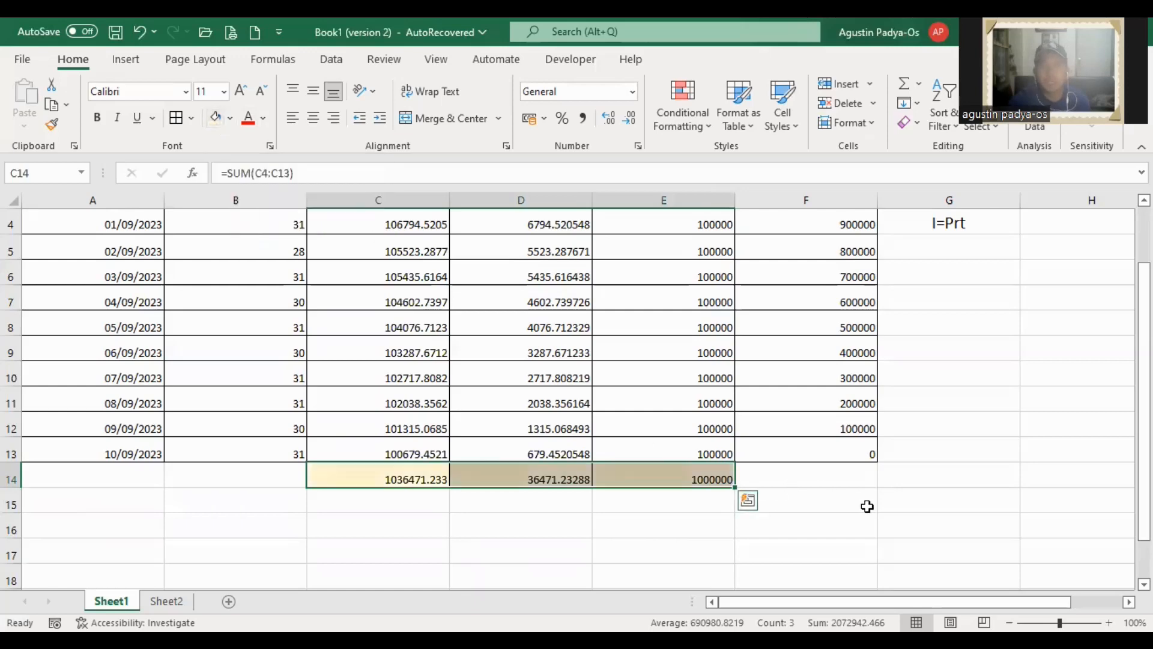
left_click(955, 505)
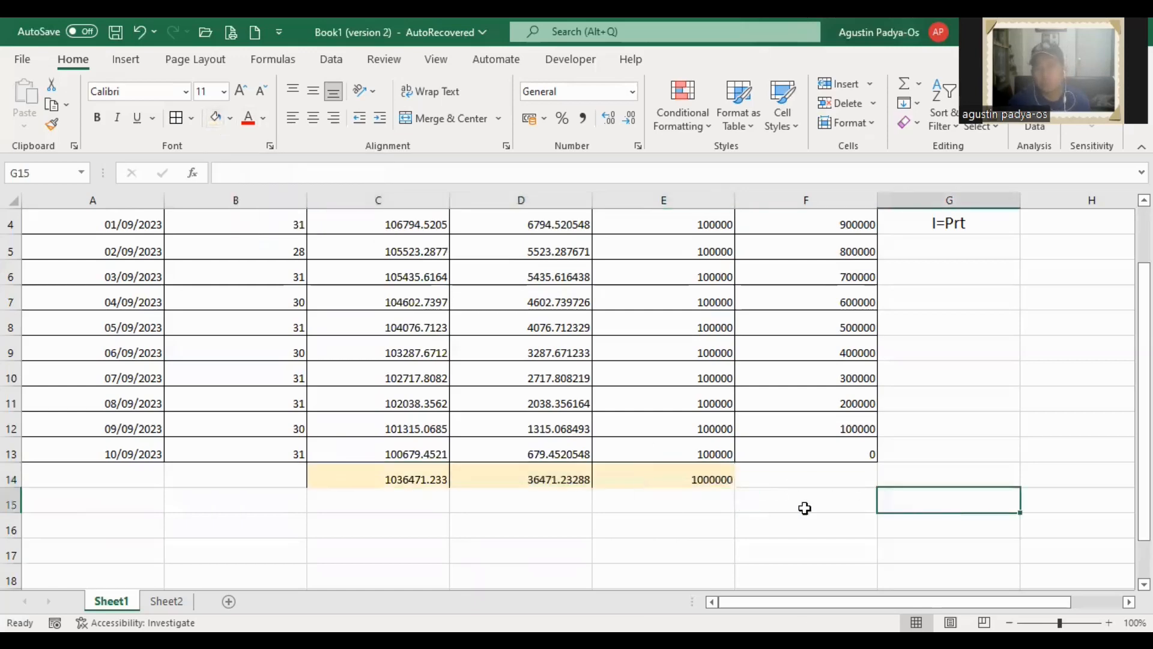
left_click_drag(354, 478, 661, 479)
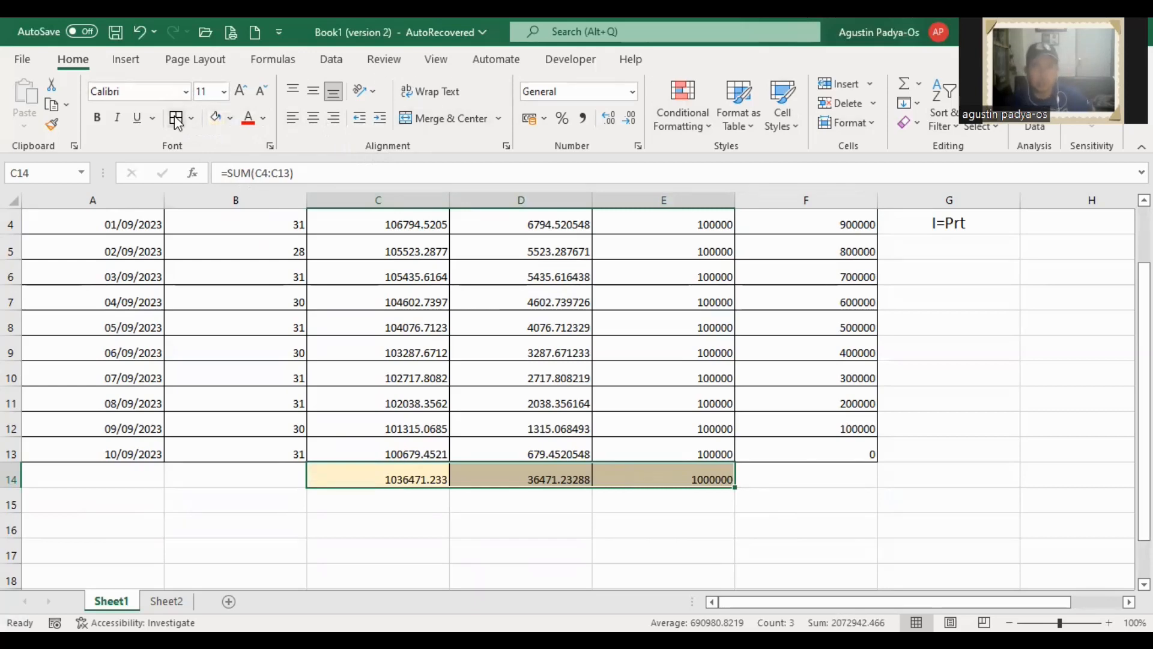
left_click(824, 499)
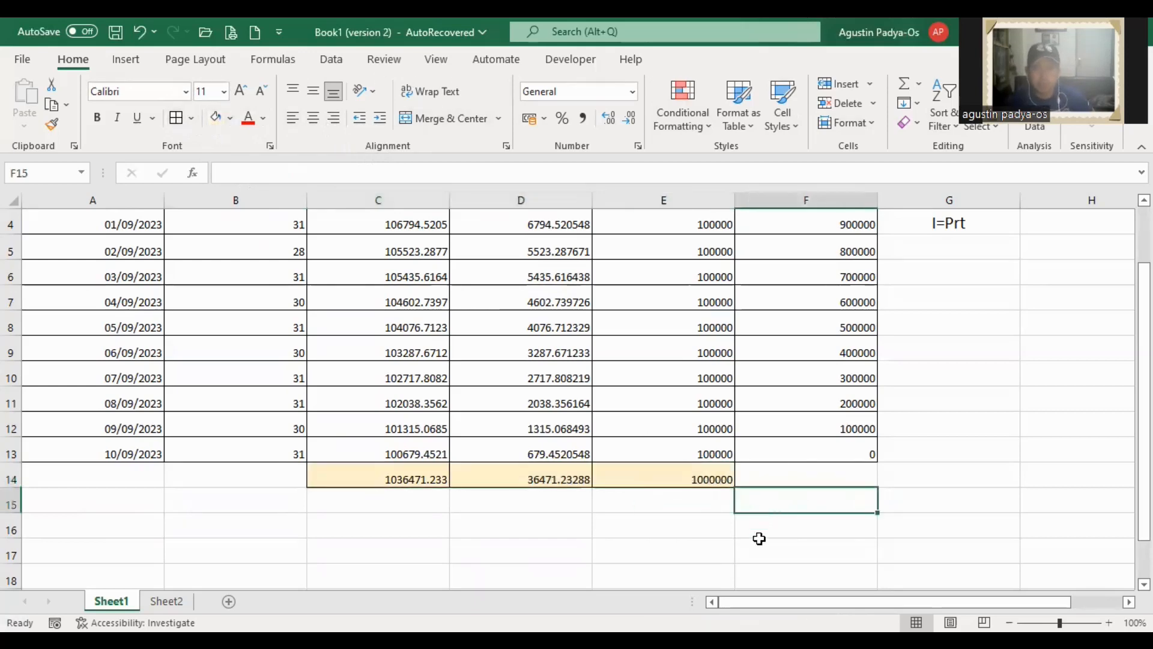